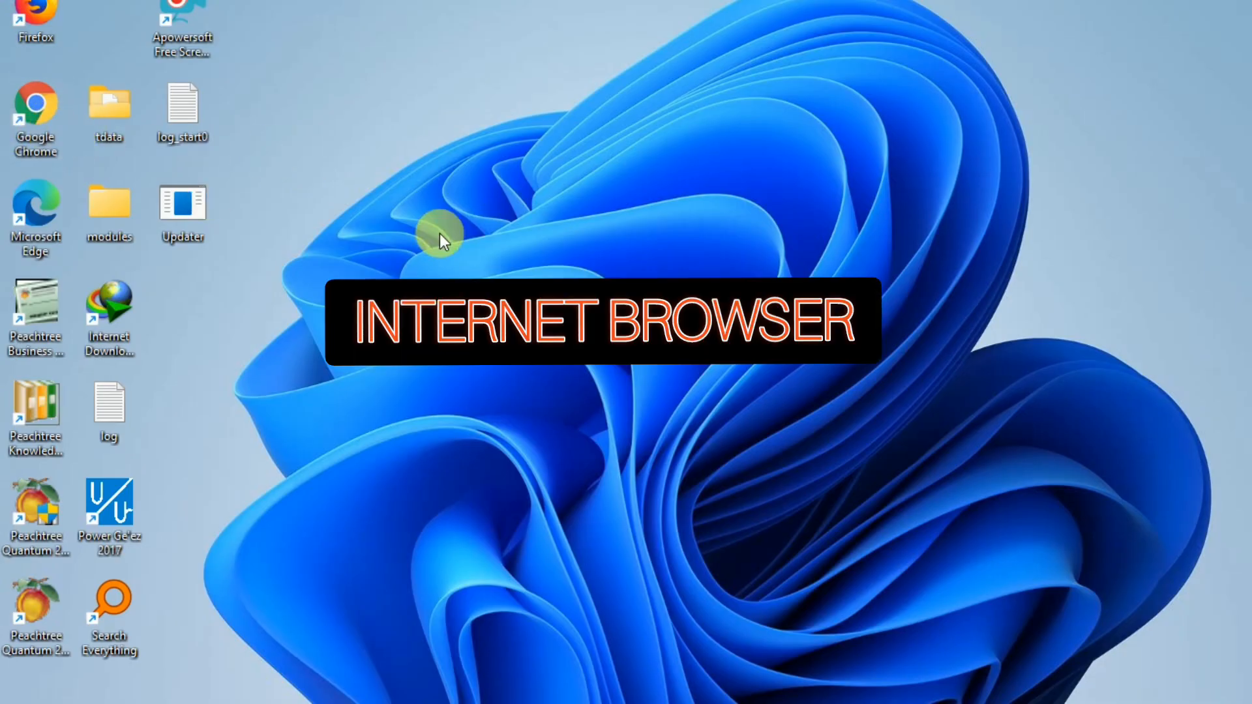
double_click(37, 108)
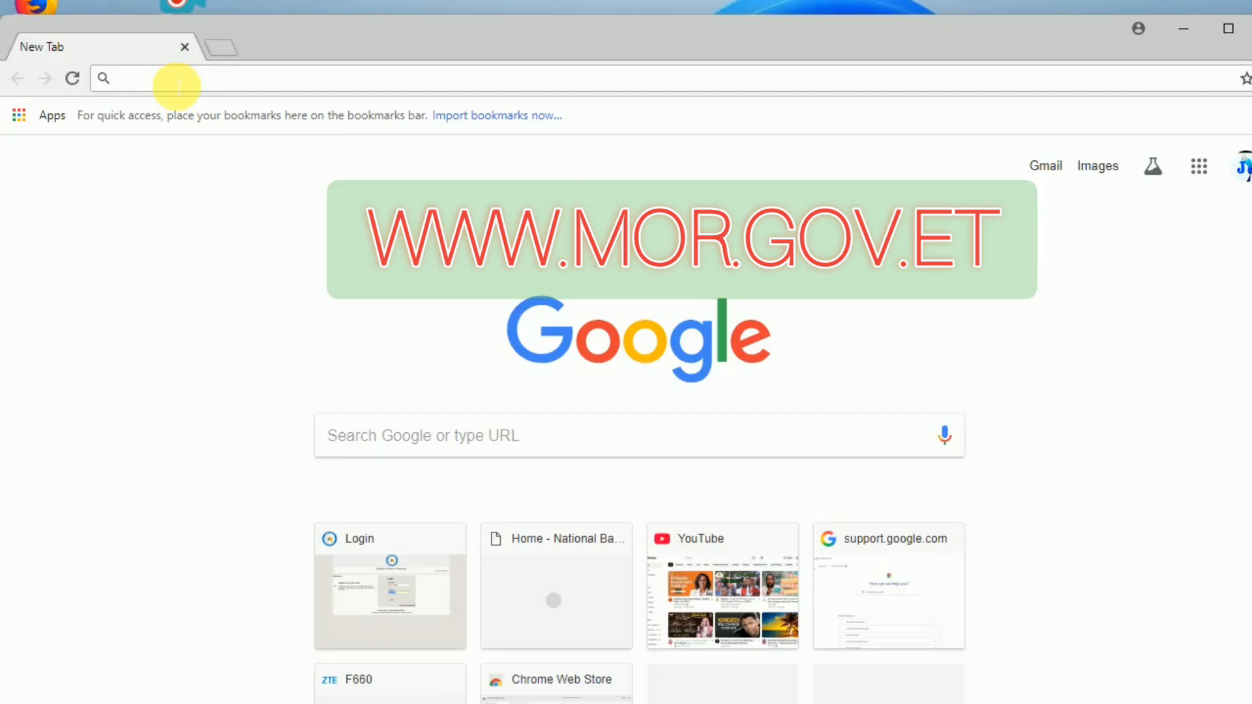
type("WWW")
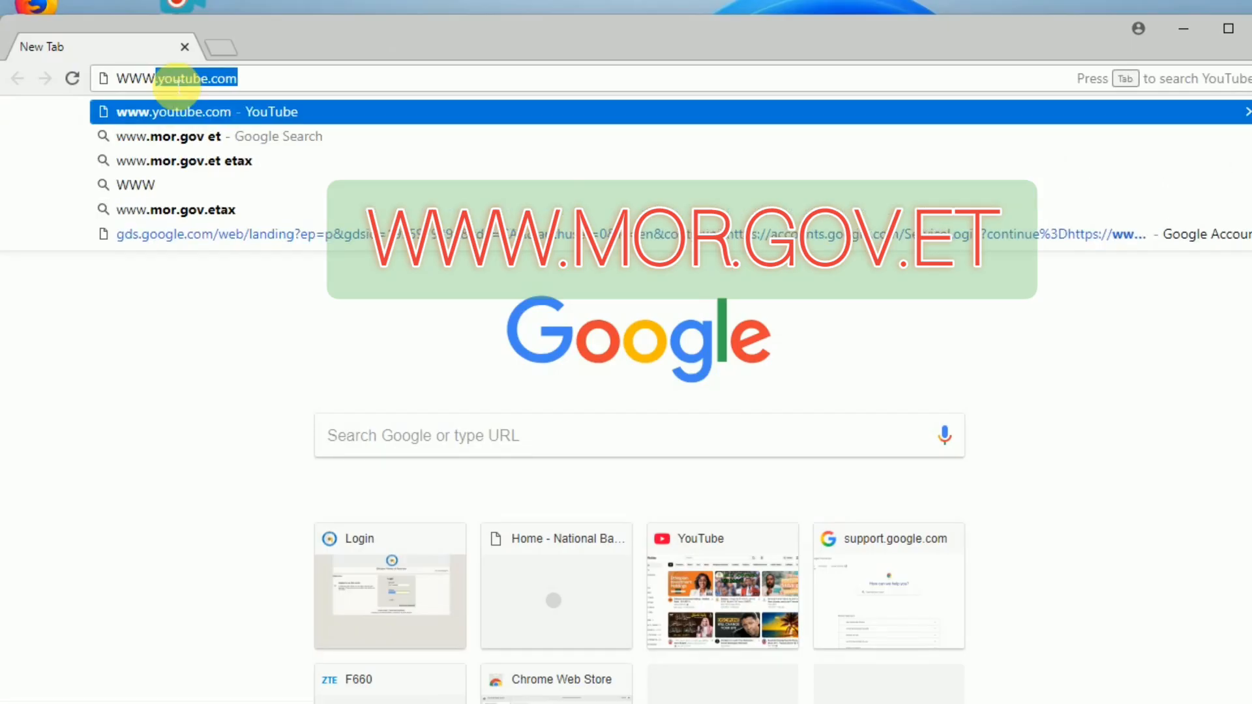
type(">M")
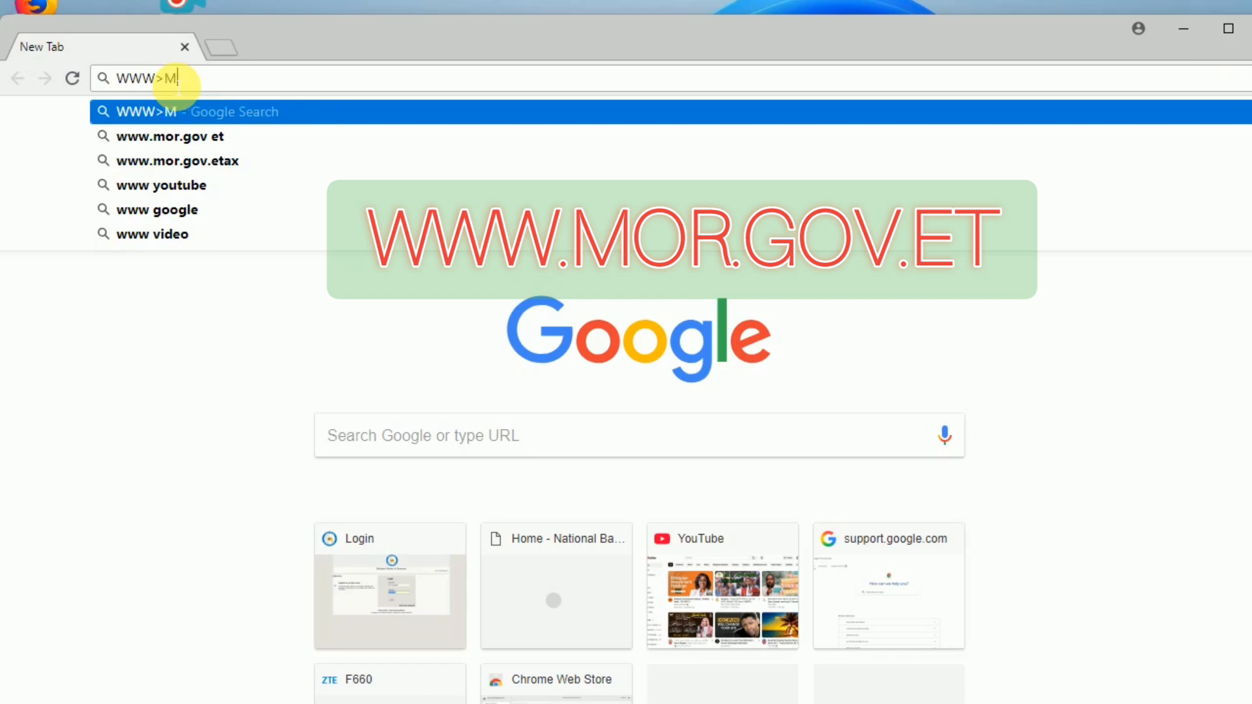
type("OR")
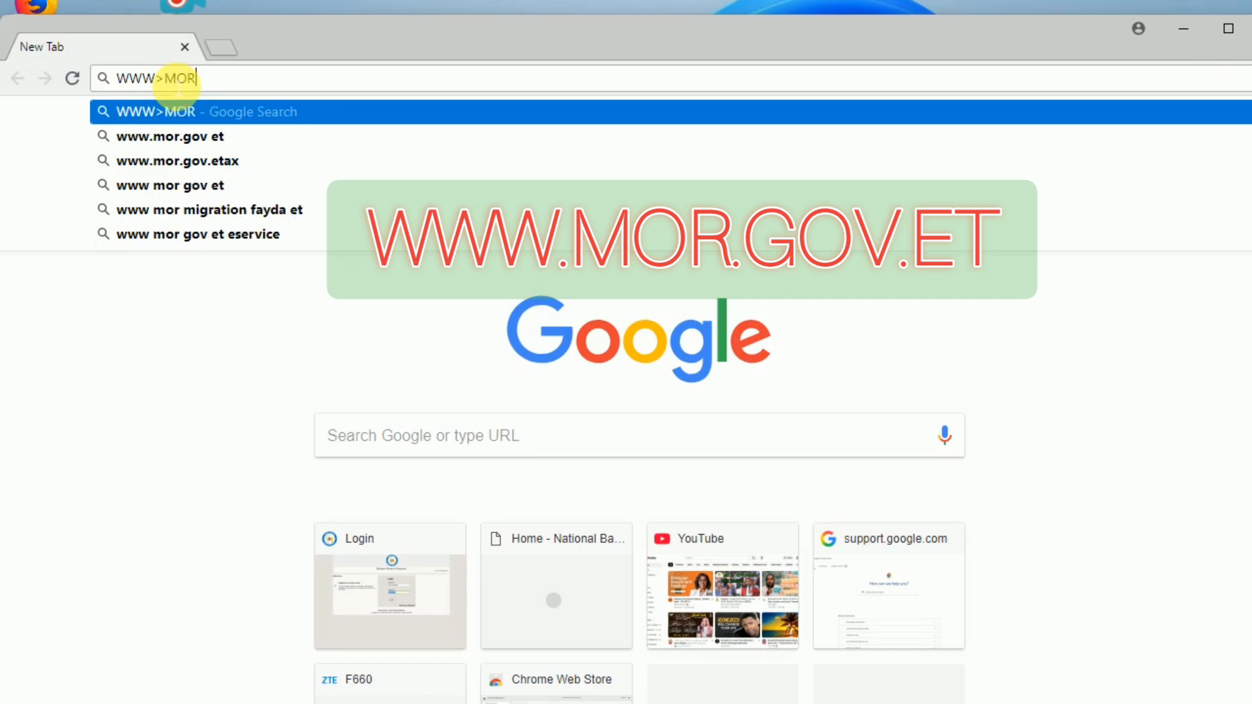
type(".go")
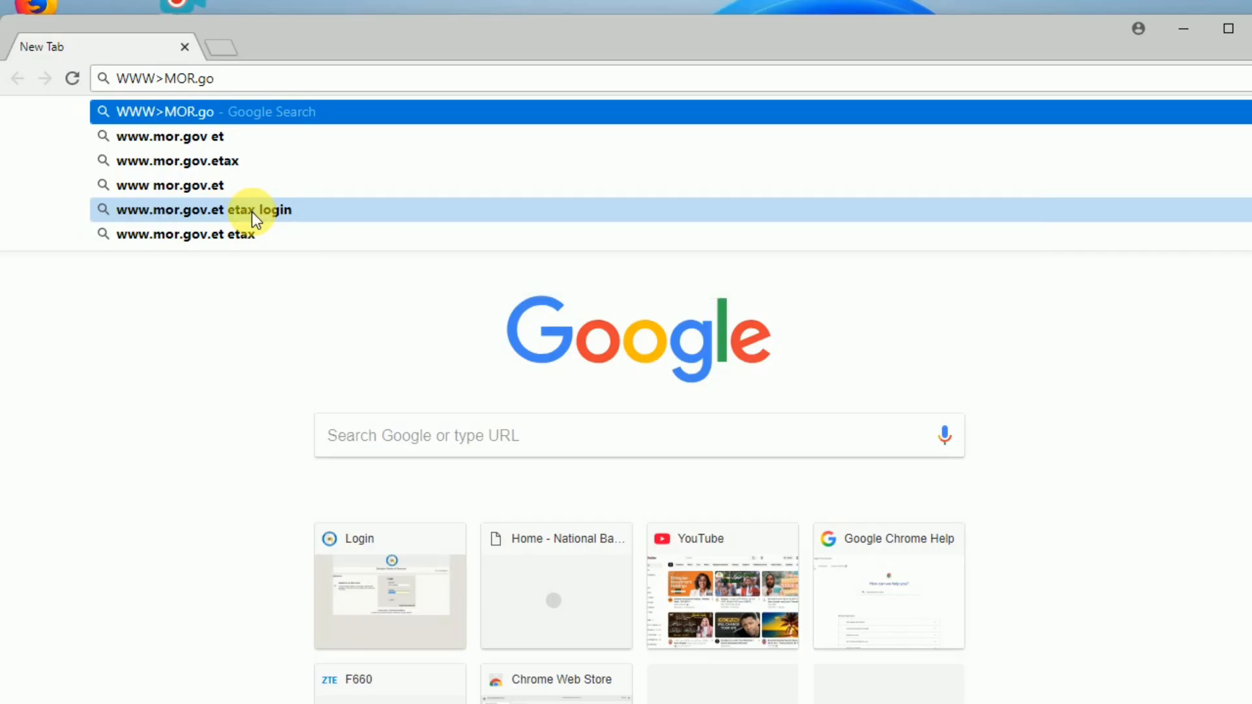
left_click(252, 213)
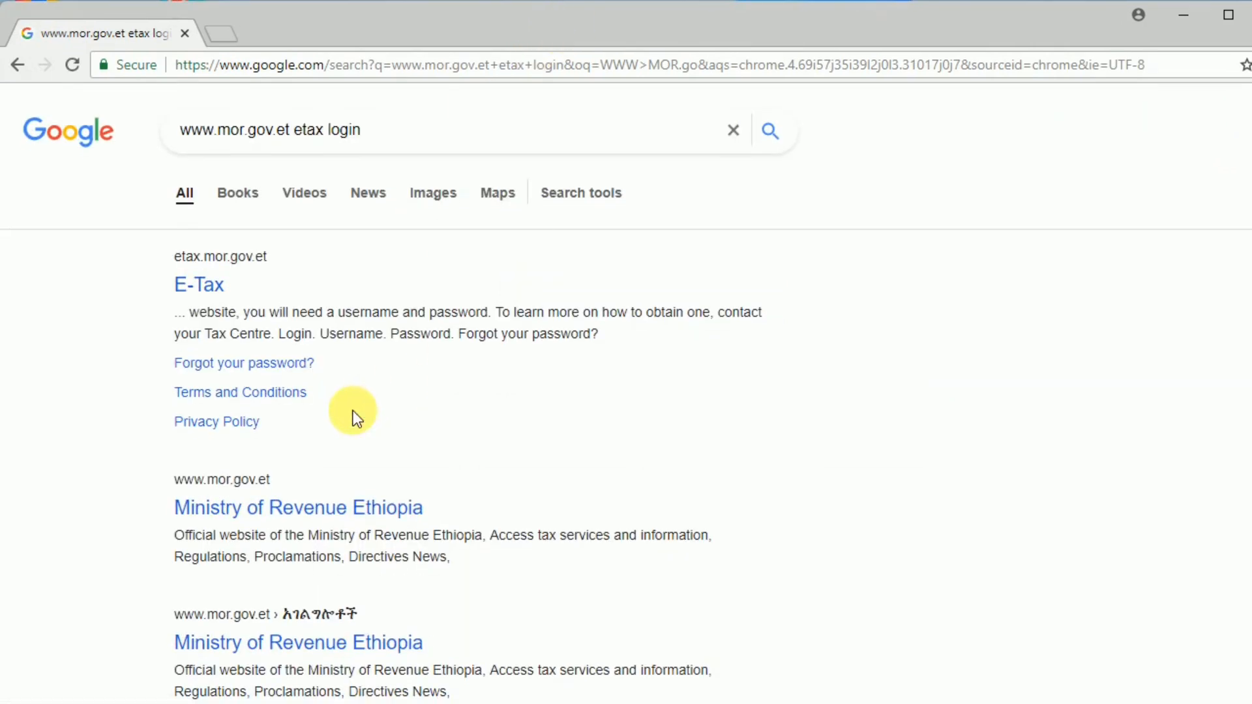
left_click(211, 286)
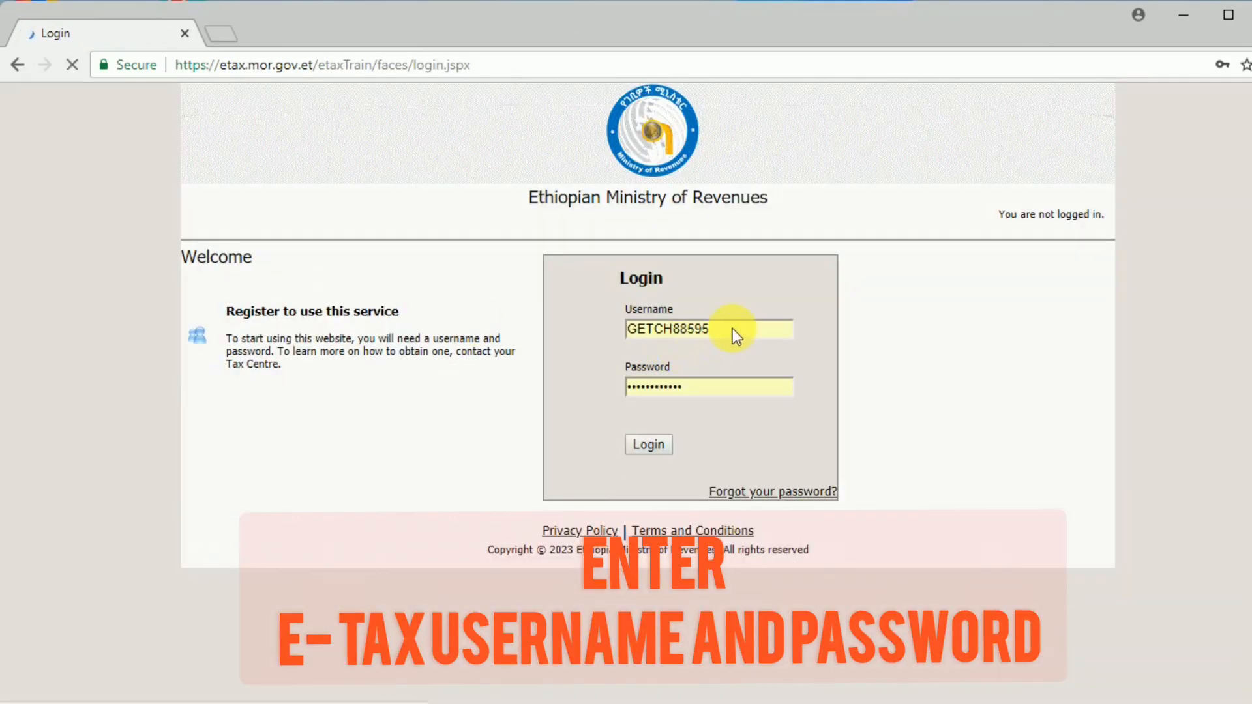
Fill in the E-Tax username and password with a saved account and log in.
left_click(733, 328)
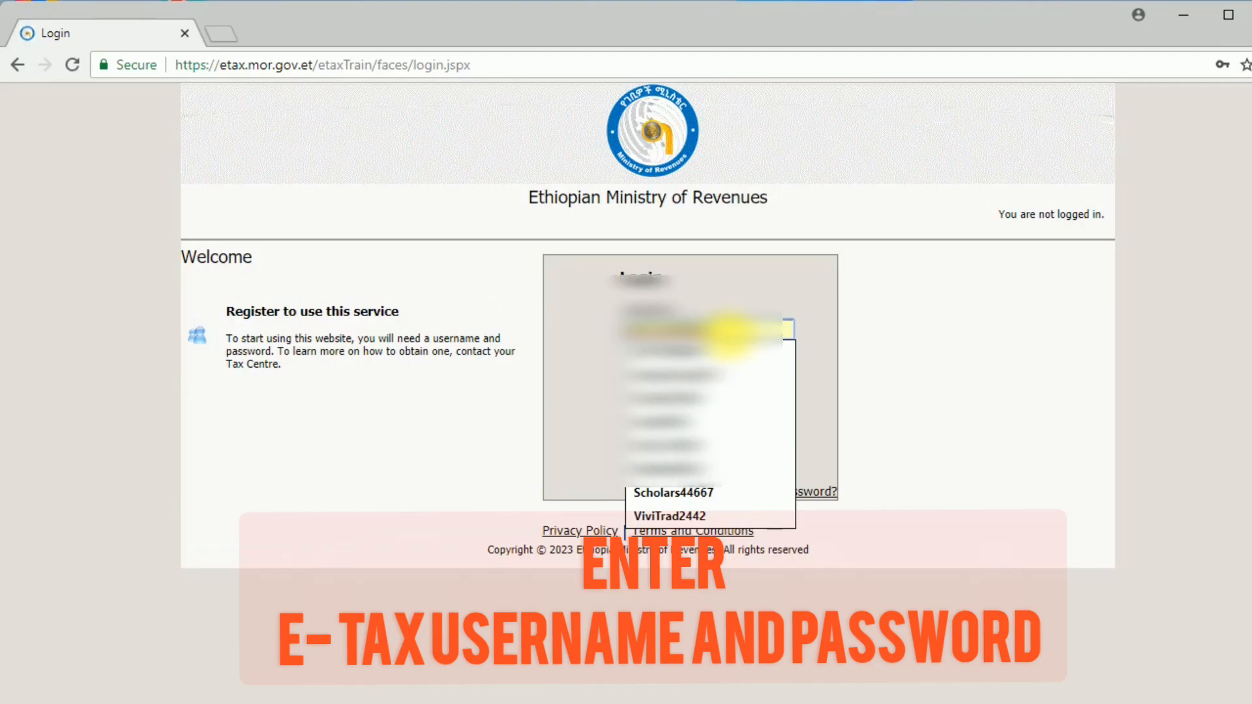
key("BackSpace")
key("BackSpace")
key("BackSpace")
key("BackSpace")
key("BackSpace")
key("BackSpace")
key("BackSpace")
key("BackSpace")
key("BackSpace")
key("BackSpace")
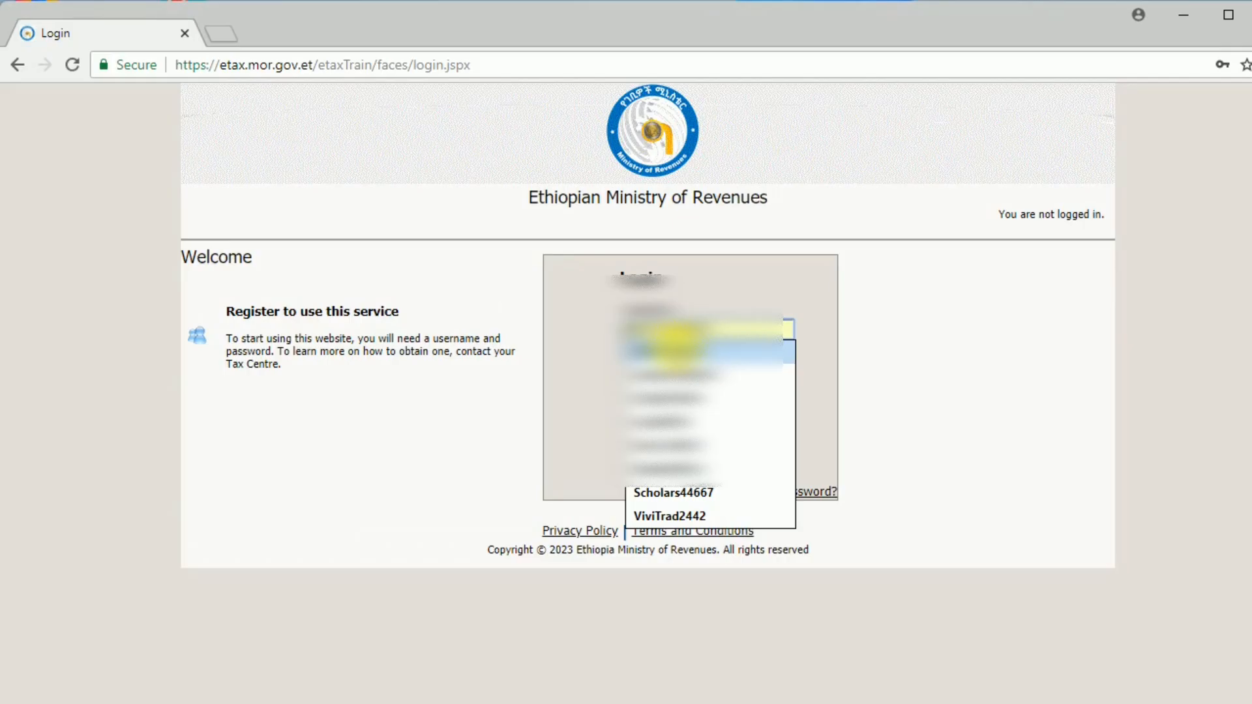
left_click(675, 348)
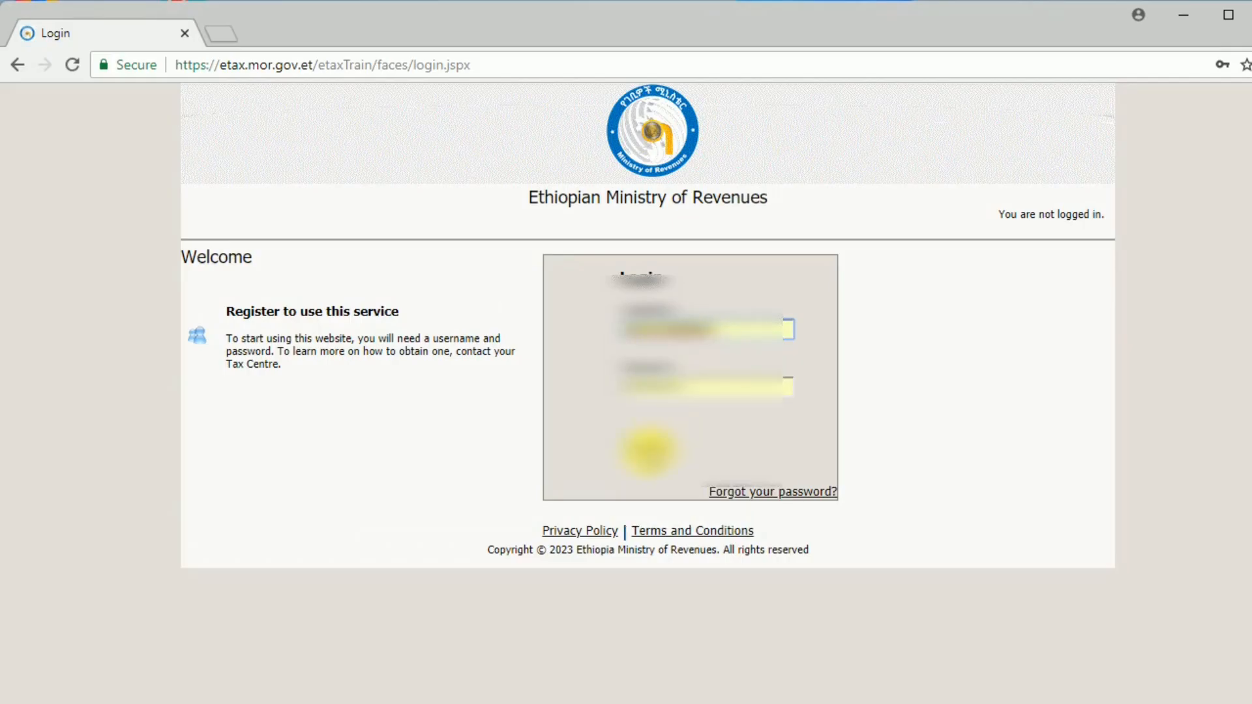
left_click(648, 445)
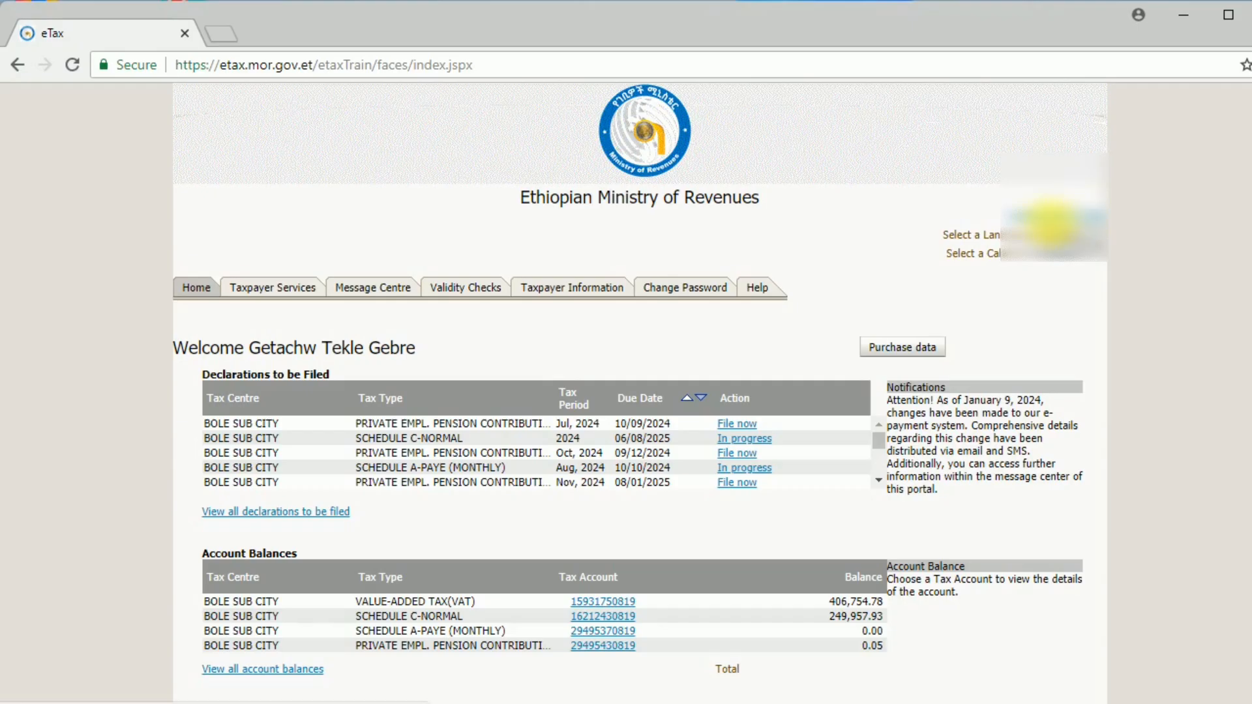
Open the in-progress 2024 Schedule C-Normal tax declaration from the taxpayer services.
left_click(270, 294)
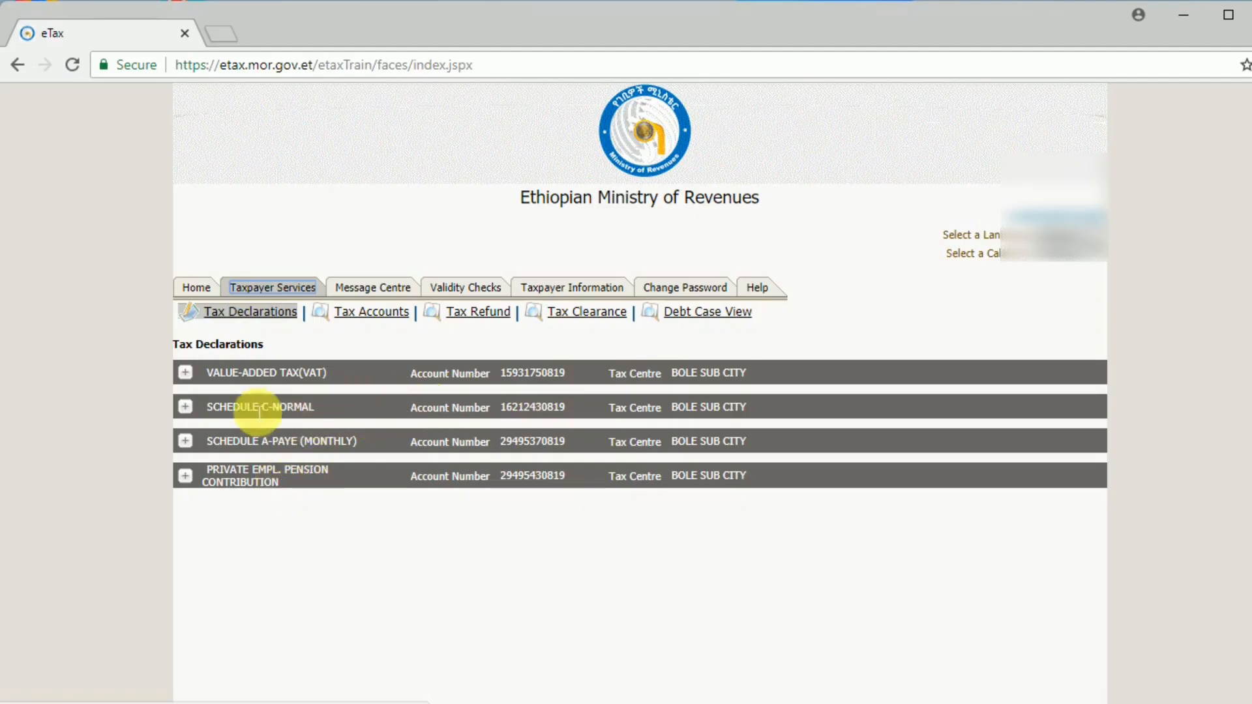
left_click(187, 408)
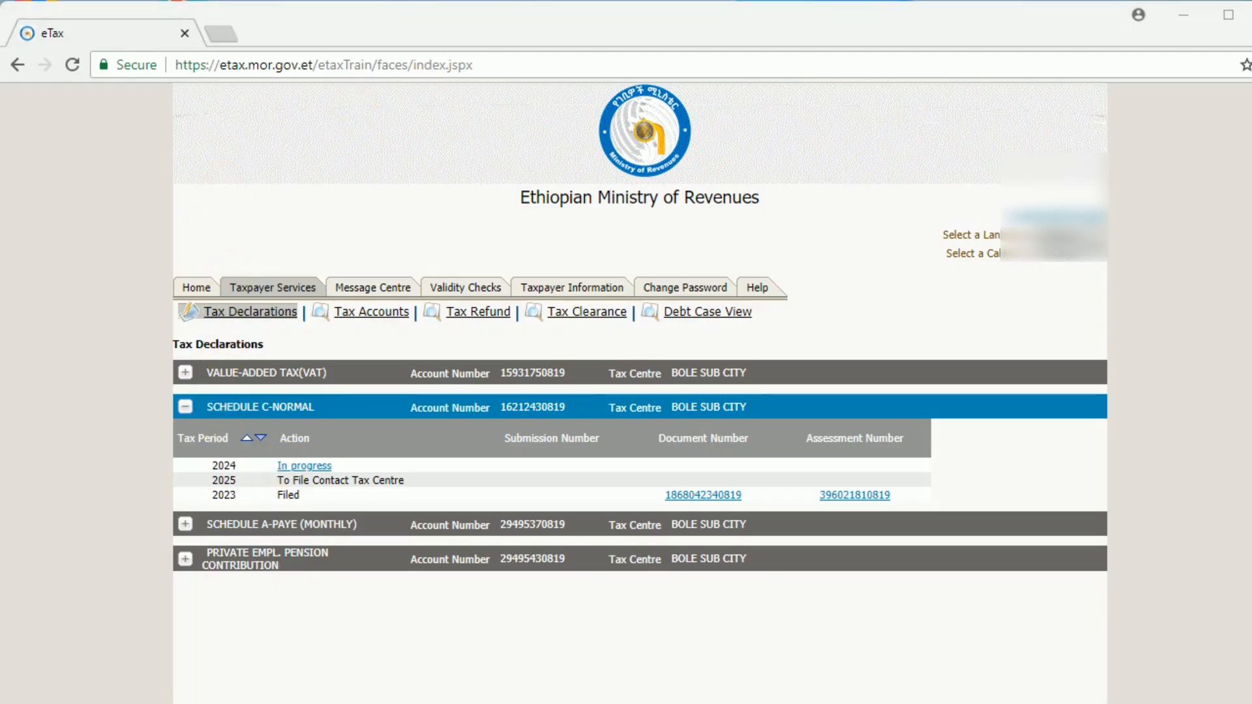
left_click(288, 470)
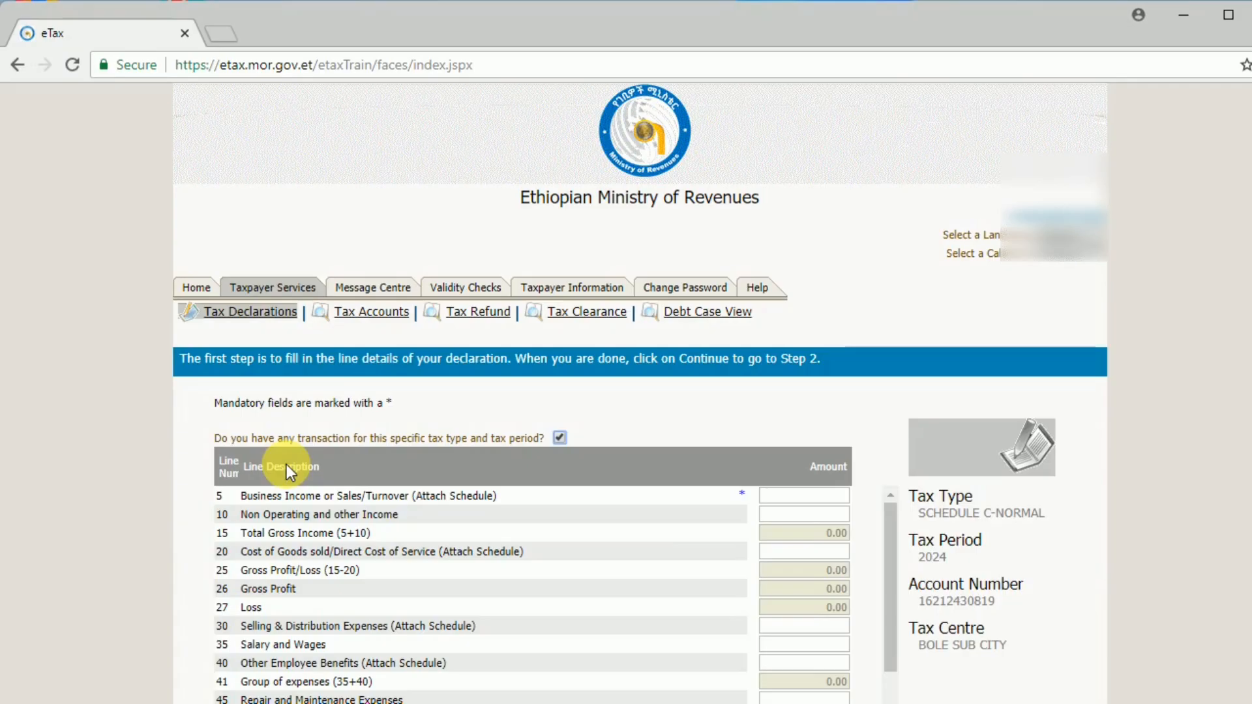
Set line 5, Business Income or Sales/Turnover, to 9,222,879.65 in the declaration.
scroll(511, 499, "down", 5)
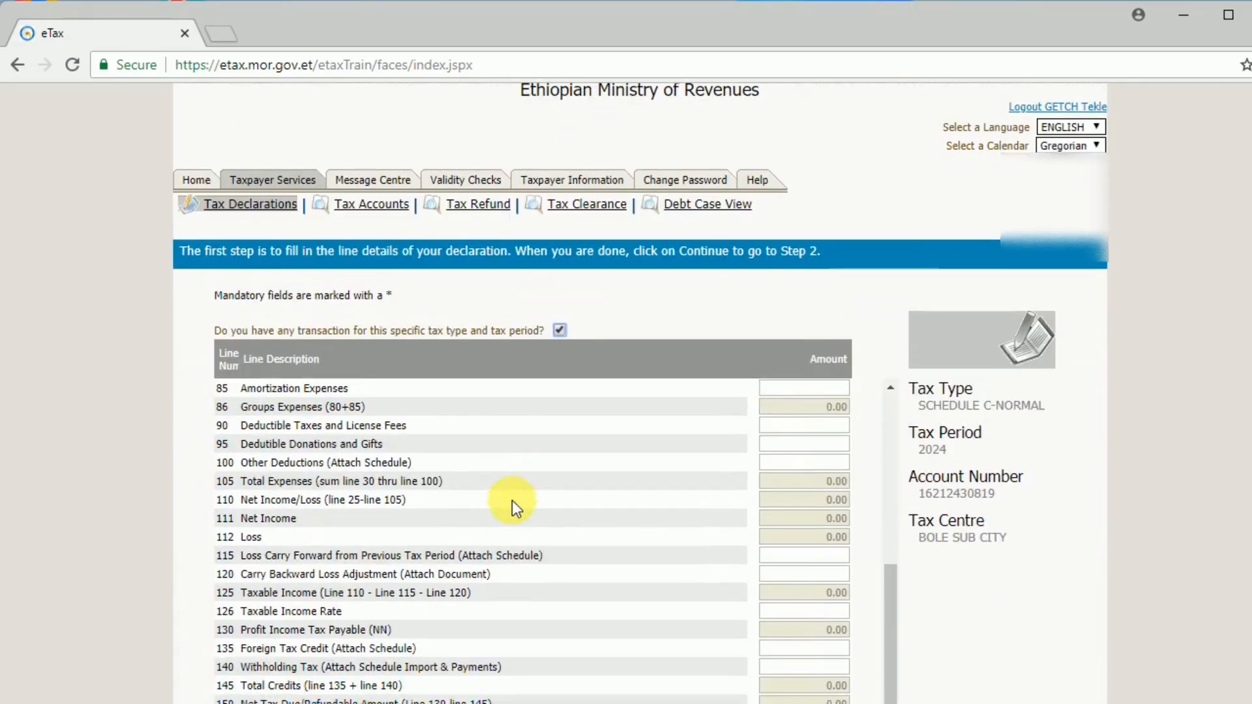
scroll(511, 499, "up", 10)
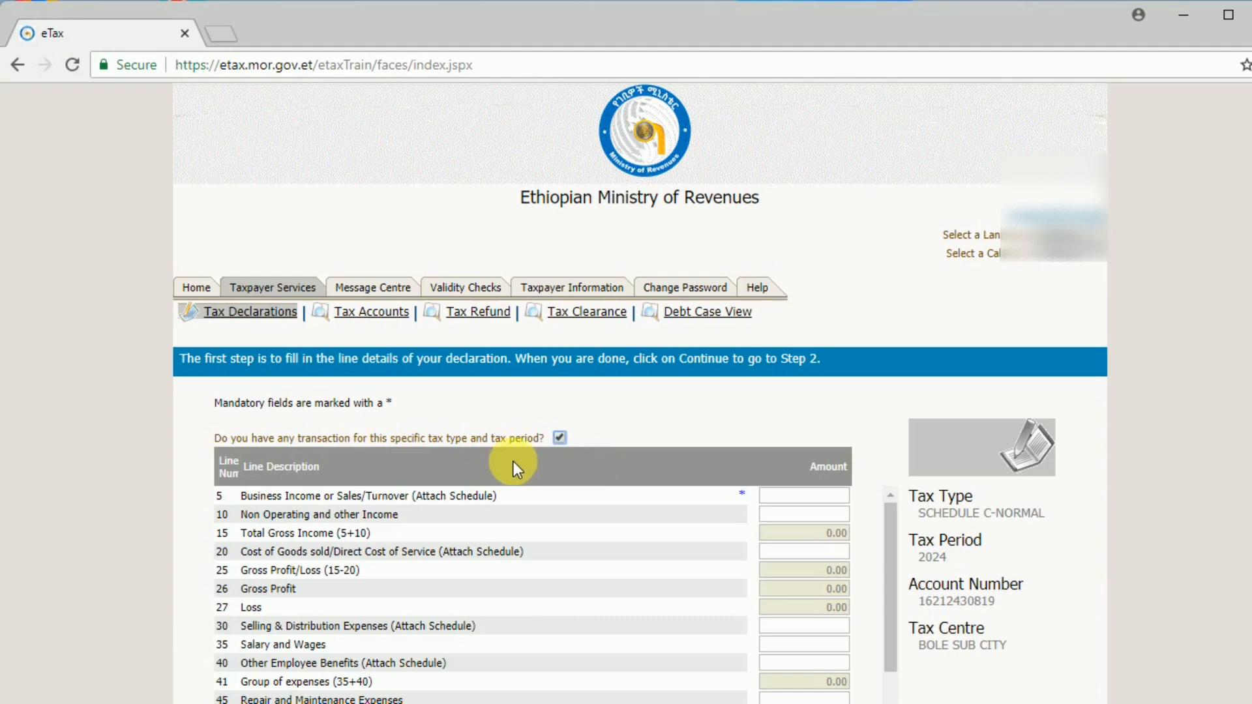
scroll(588, 464, "down", 3)
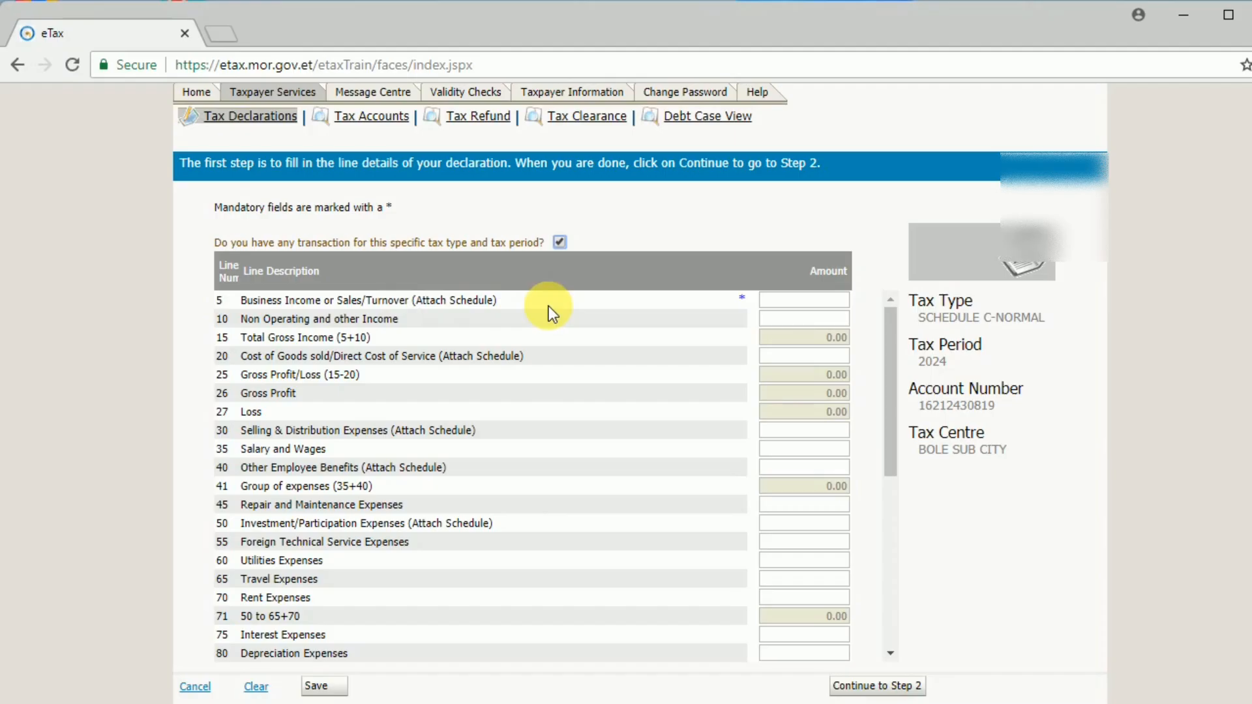
left_click(785, 304)
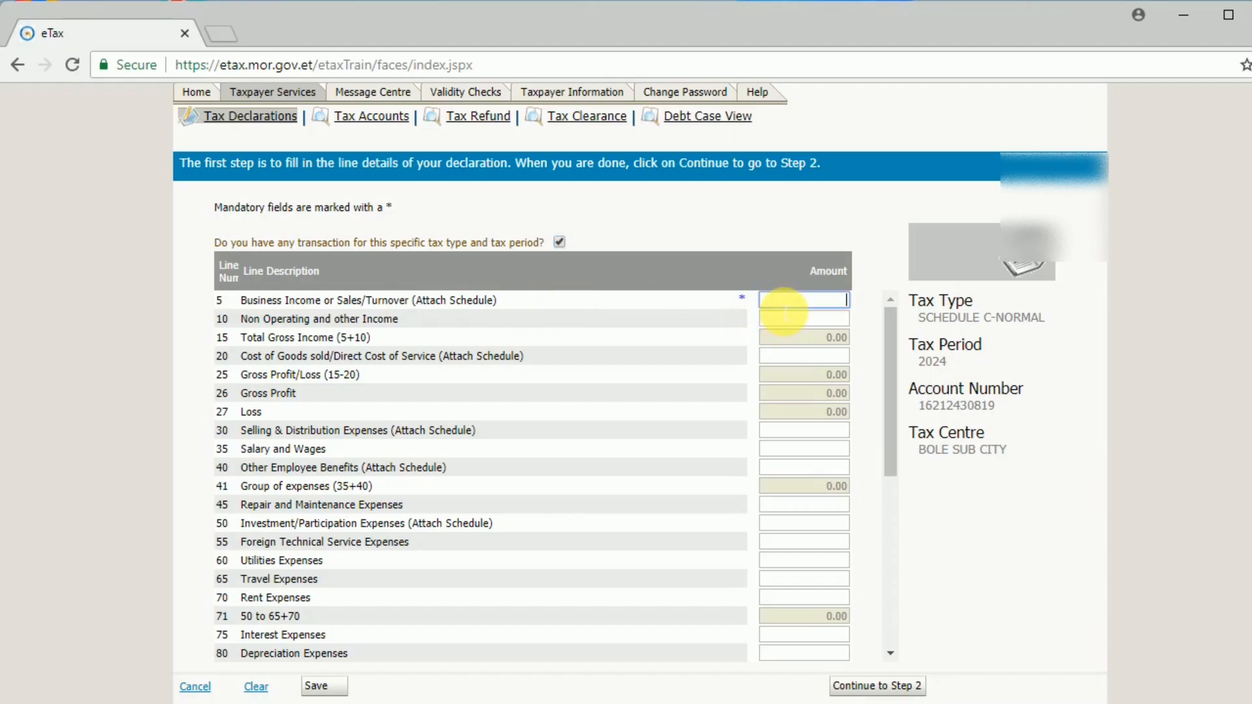
type("9222879.65")
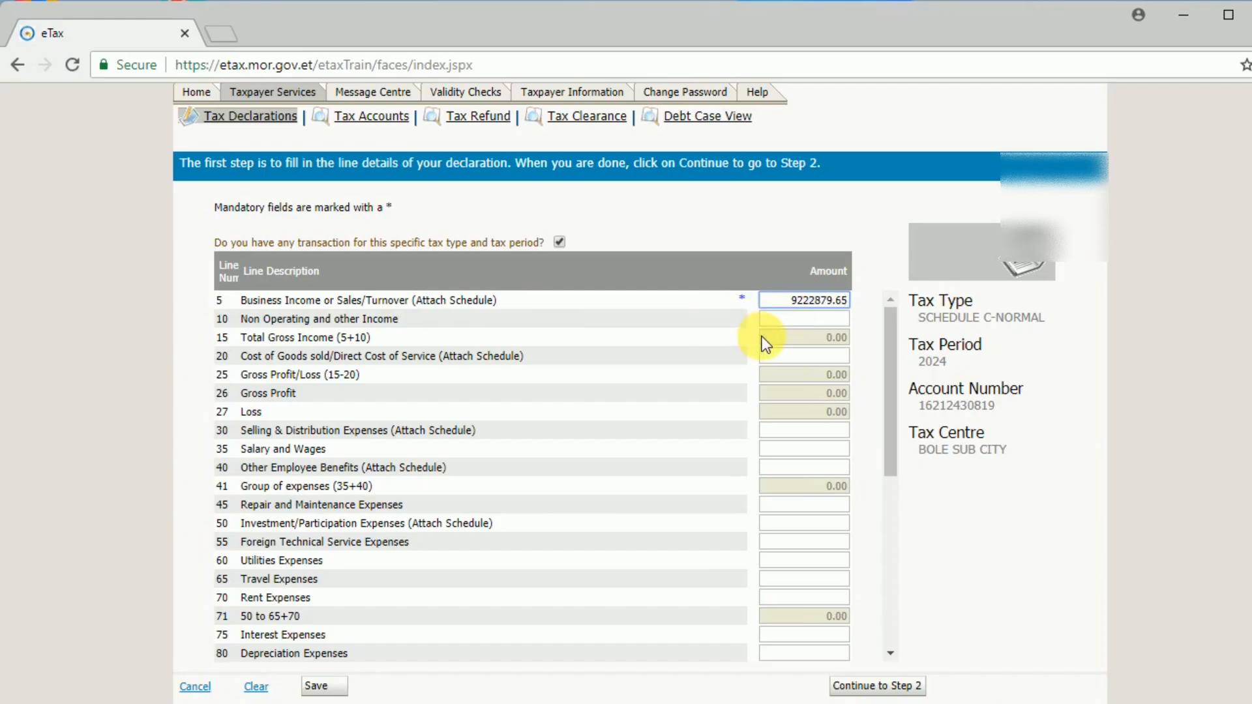
left_click(769, 339)
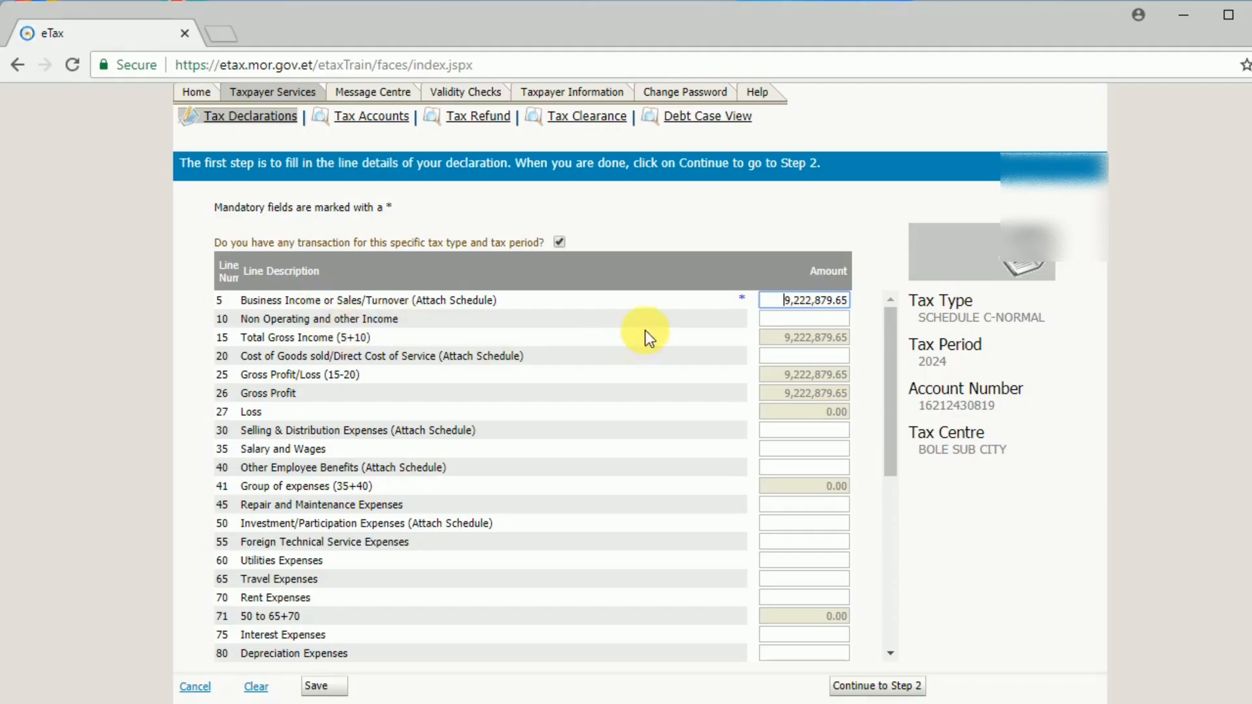
left_click(780, 322)
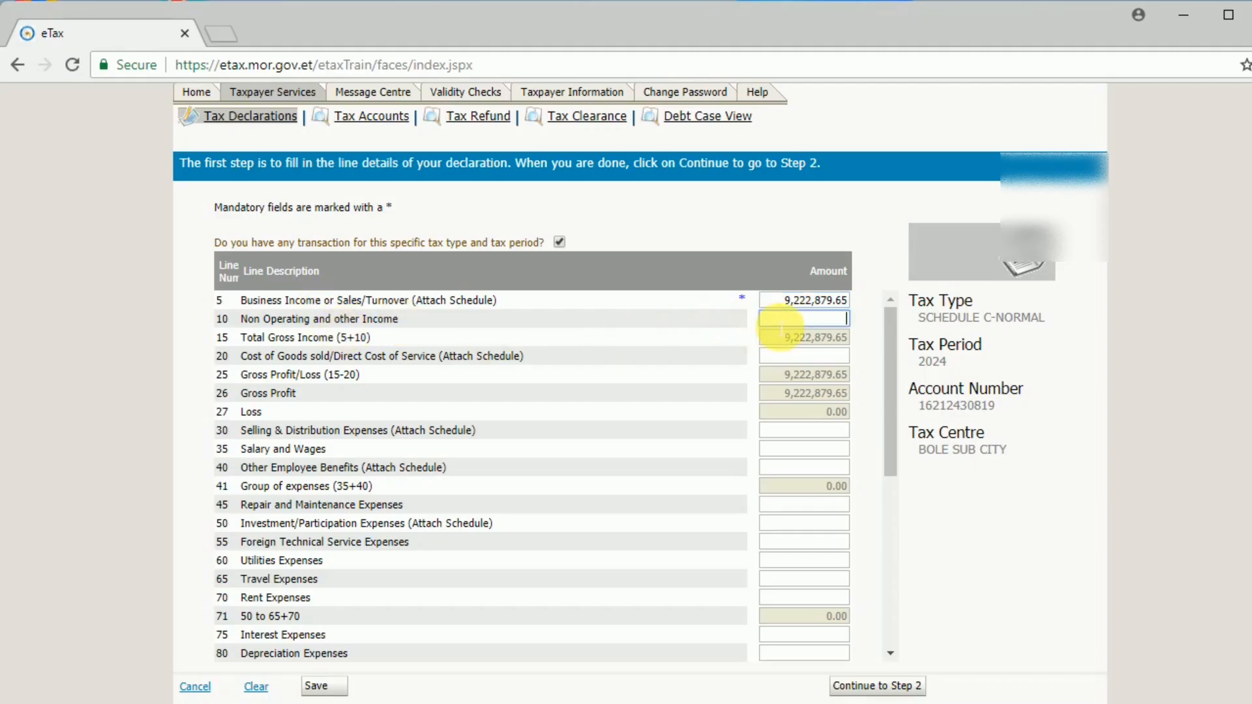
left_click(782, 344)
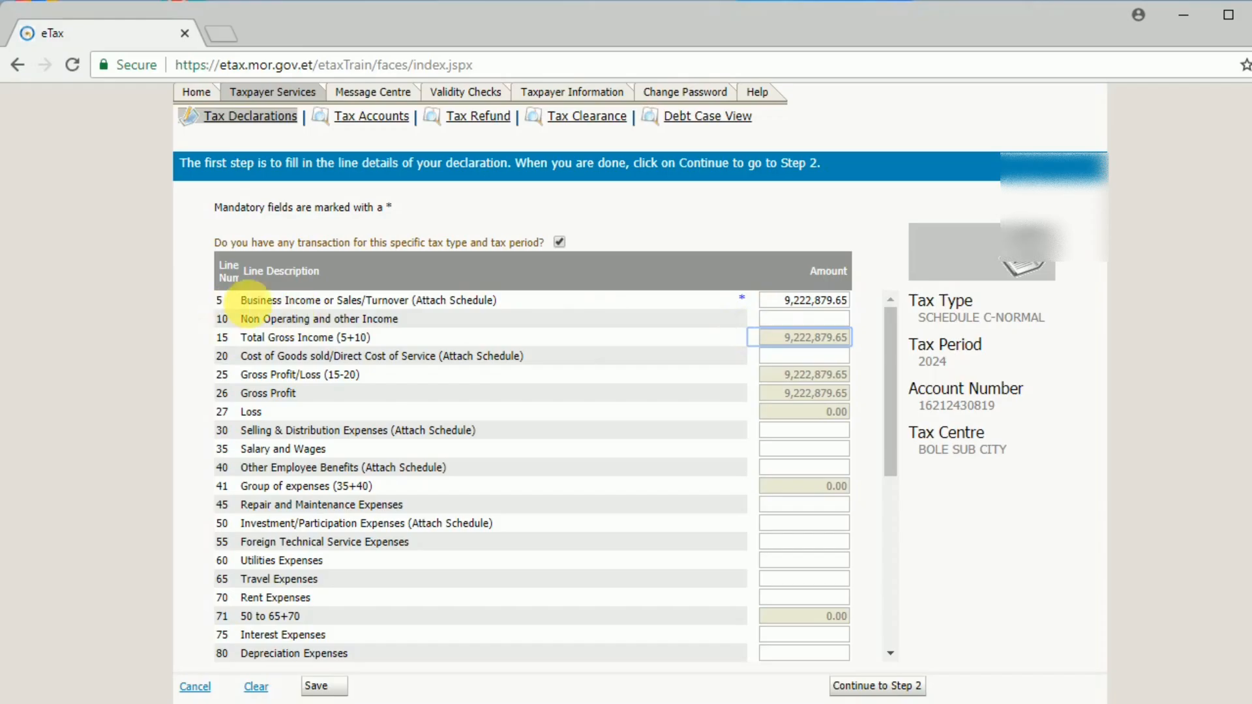
left_click(779, 301)
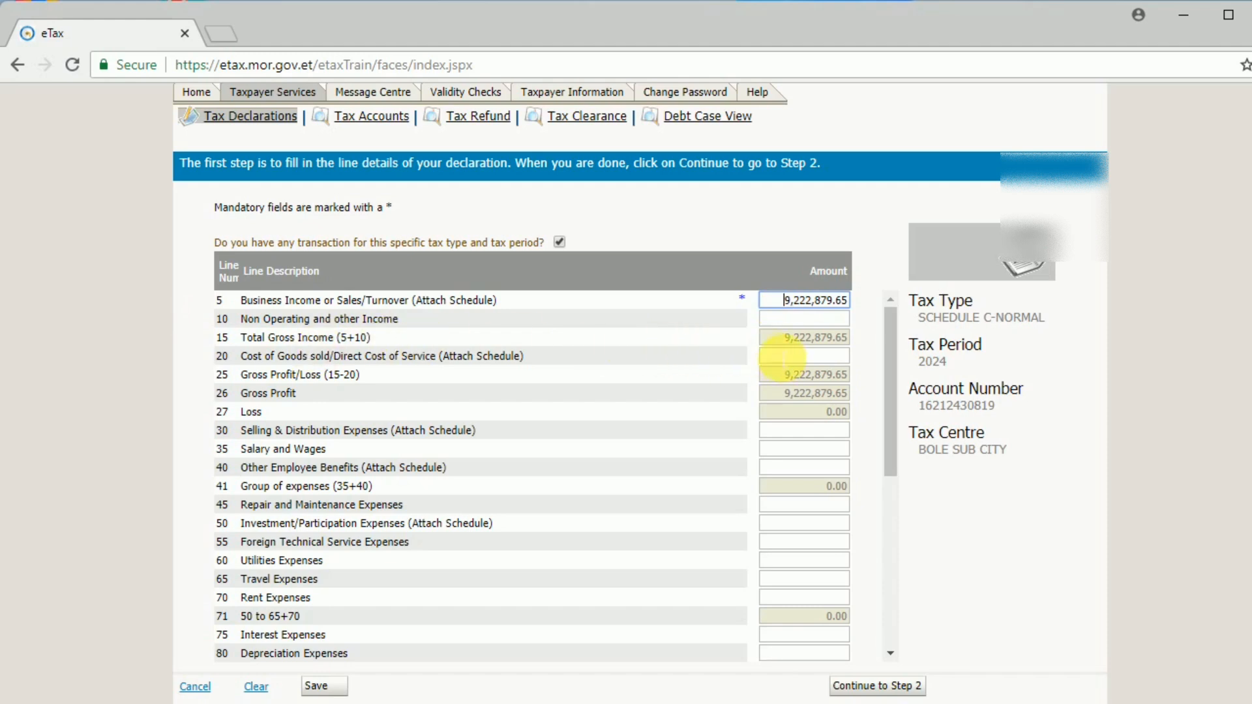
left_click(777, 344)
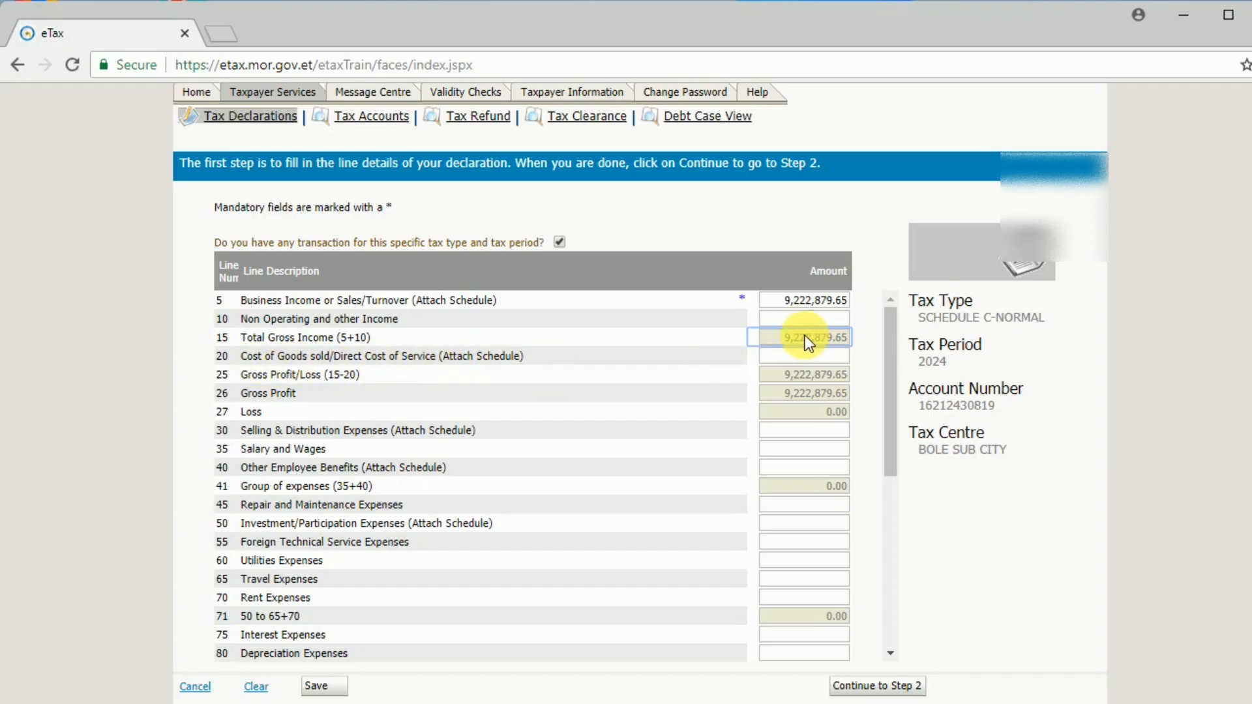
Set line 20, Cost of Goods sold/Direct Cost of Service, to 3,738,210.82.
left_click(808, 356)
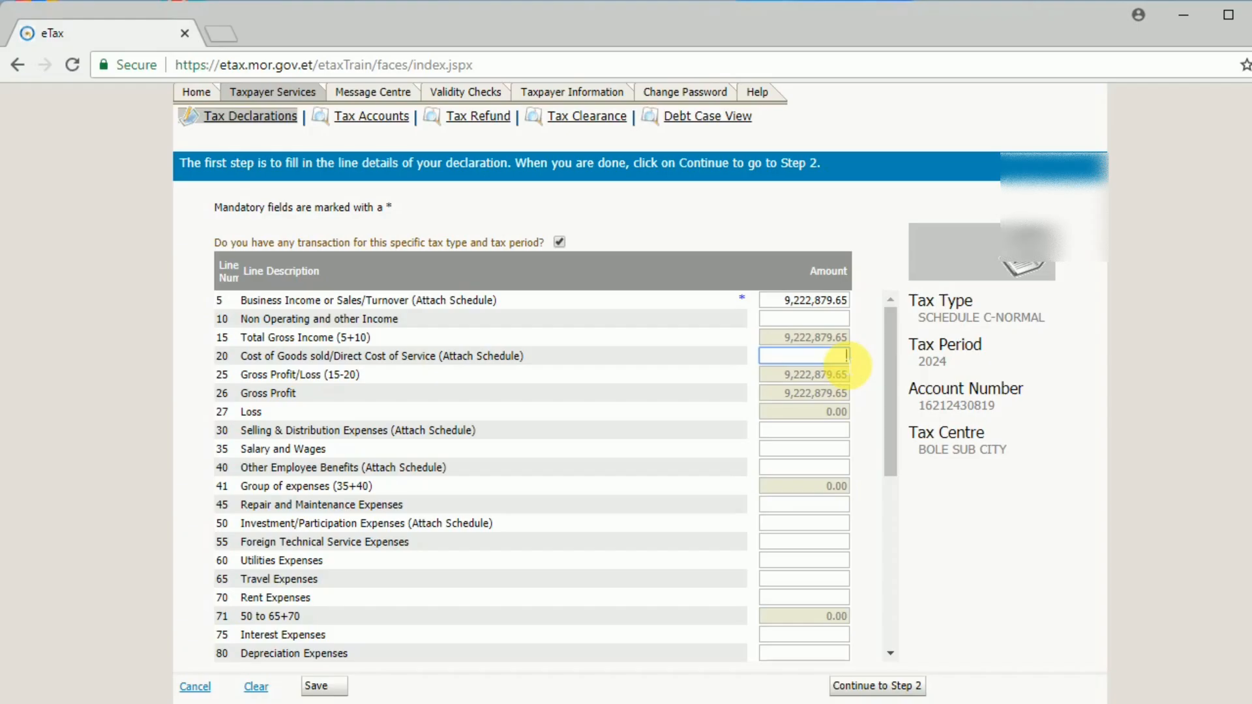
type("738210.82")
left_click(819, 381)
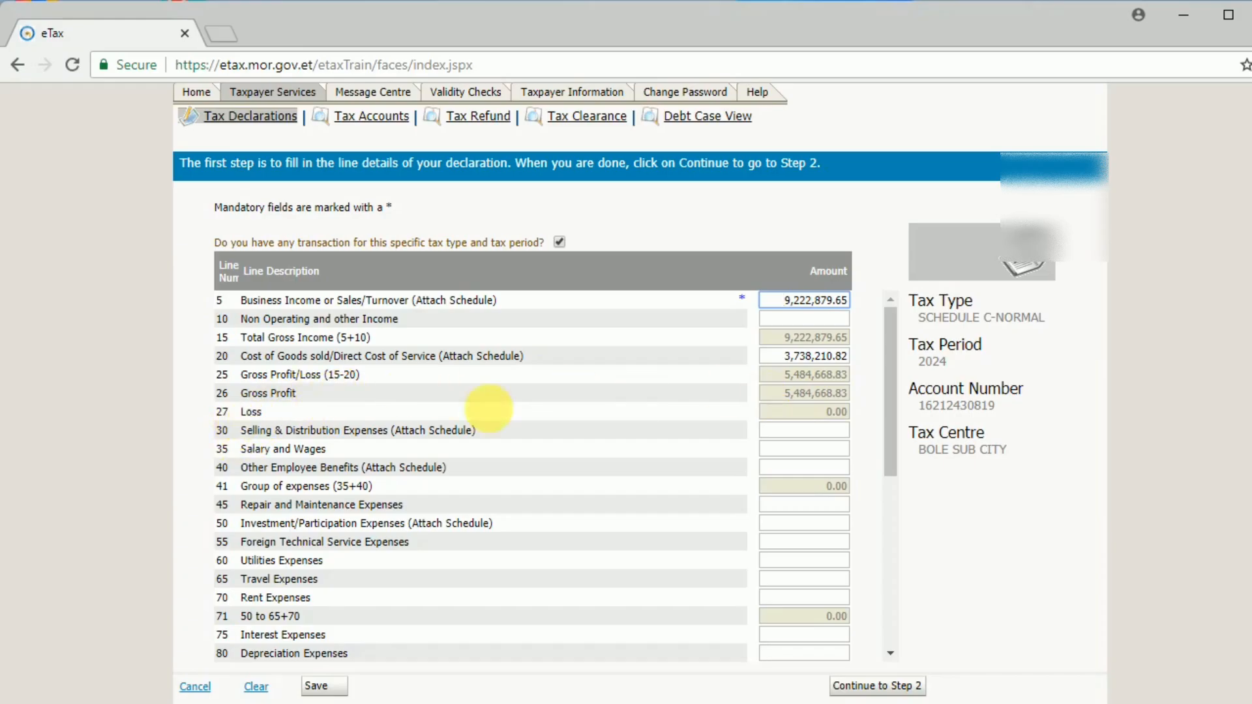
left_click(794, 412)
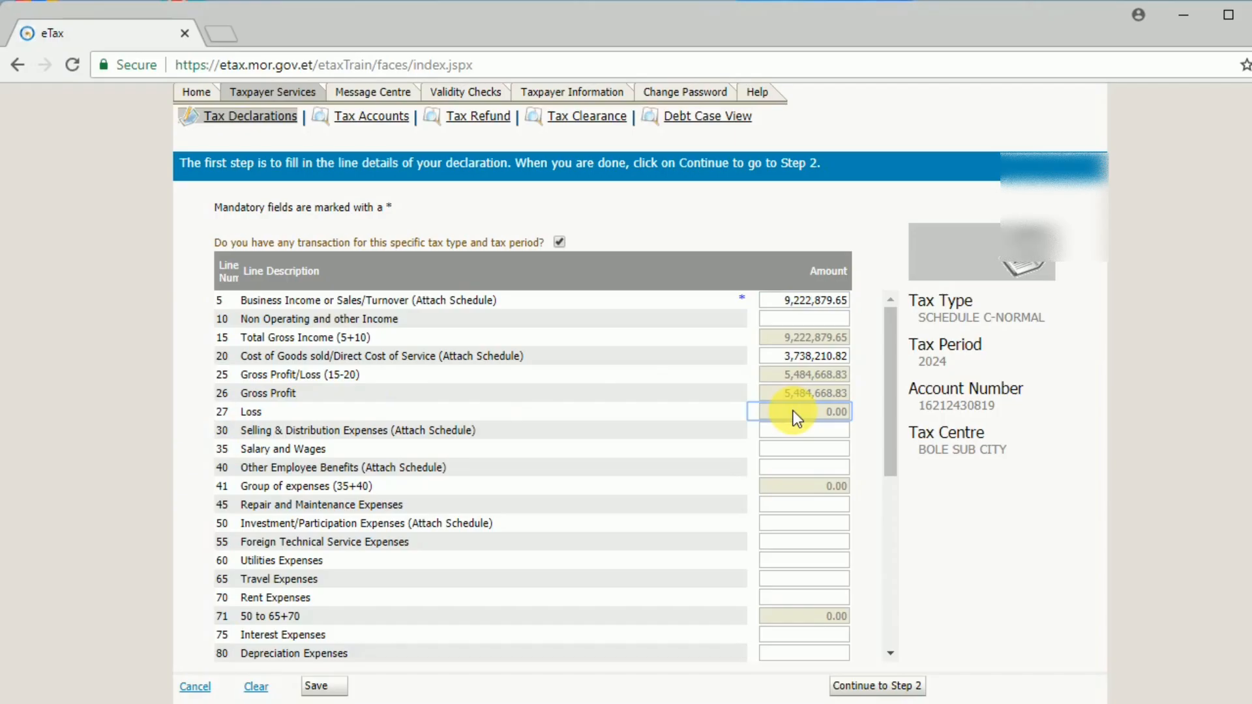
left_click(805, 396)
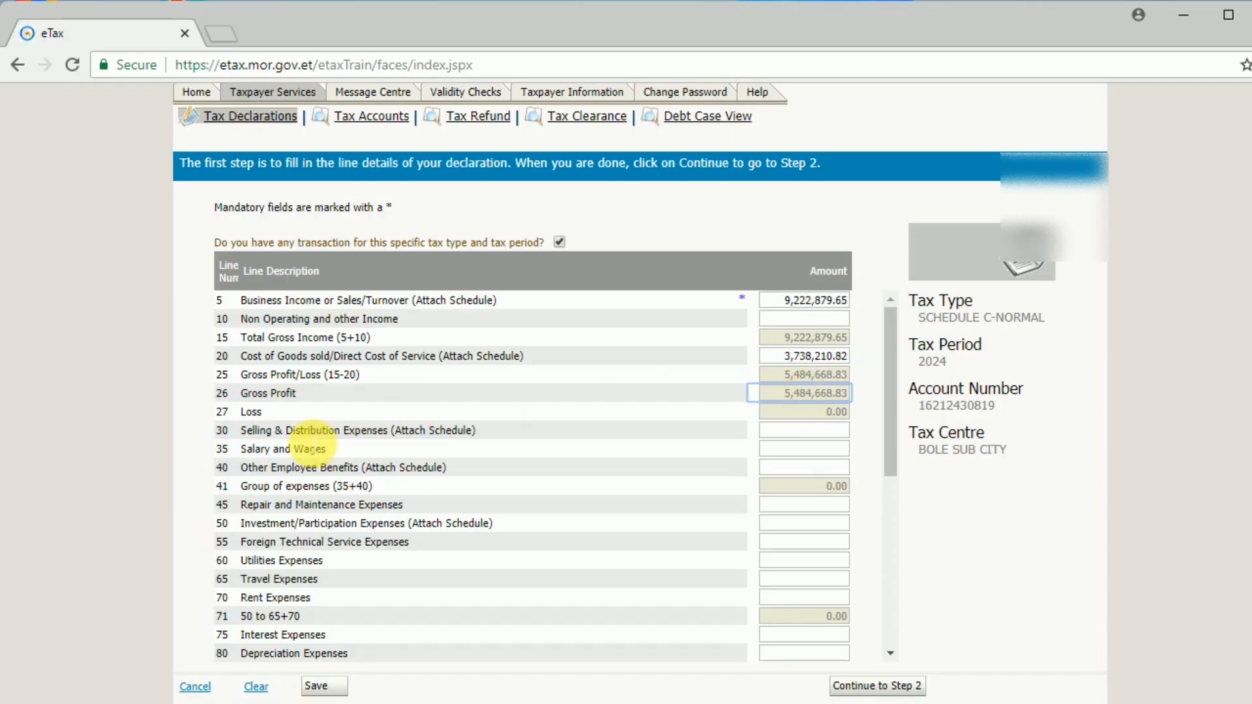
left_click(305, 432)
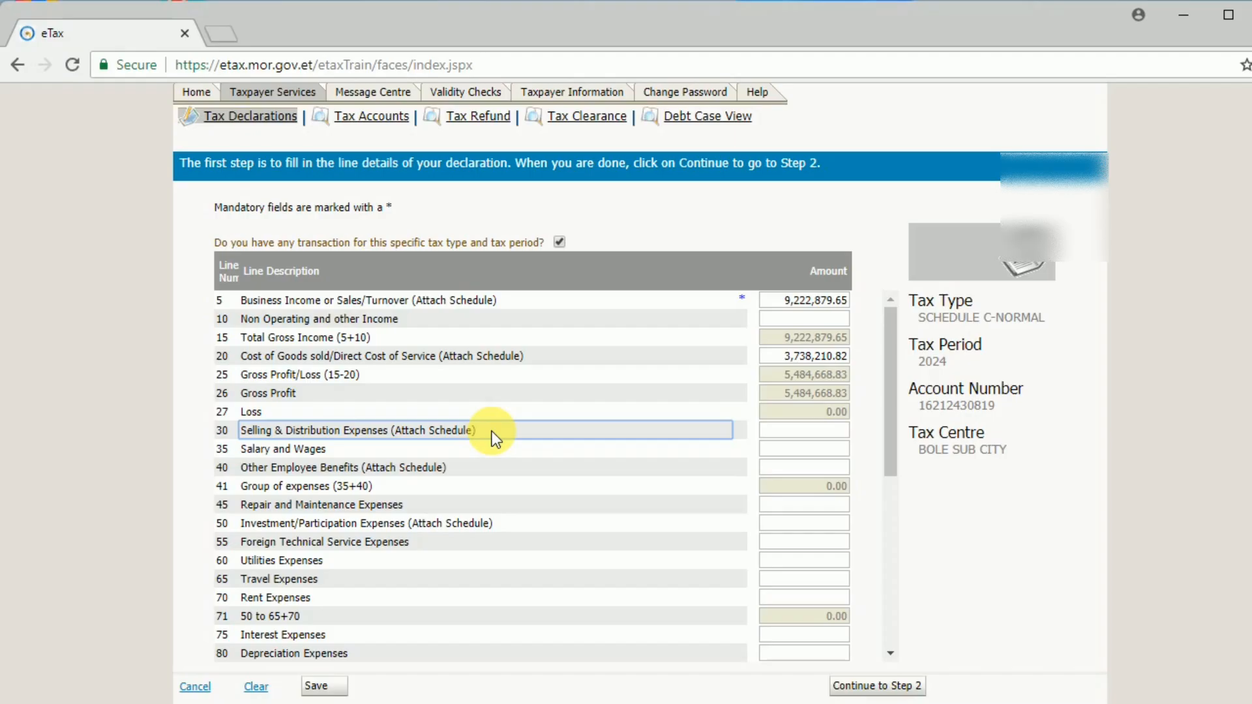
left_click(807, 432)
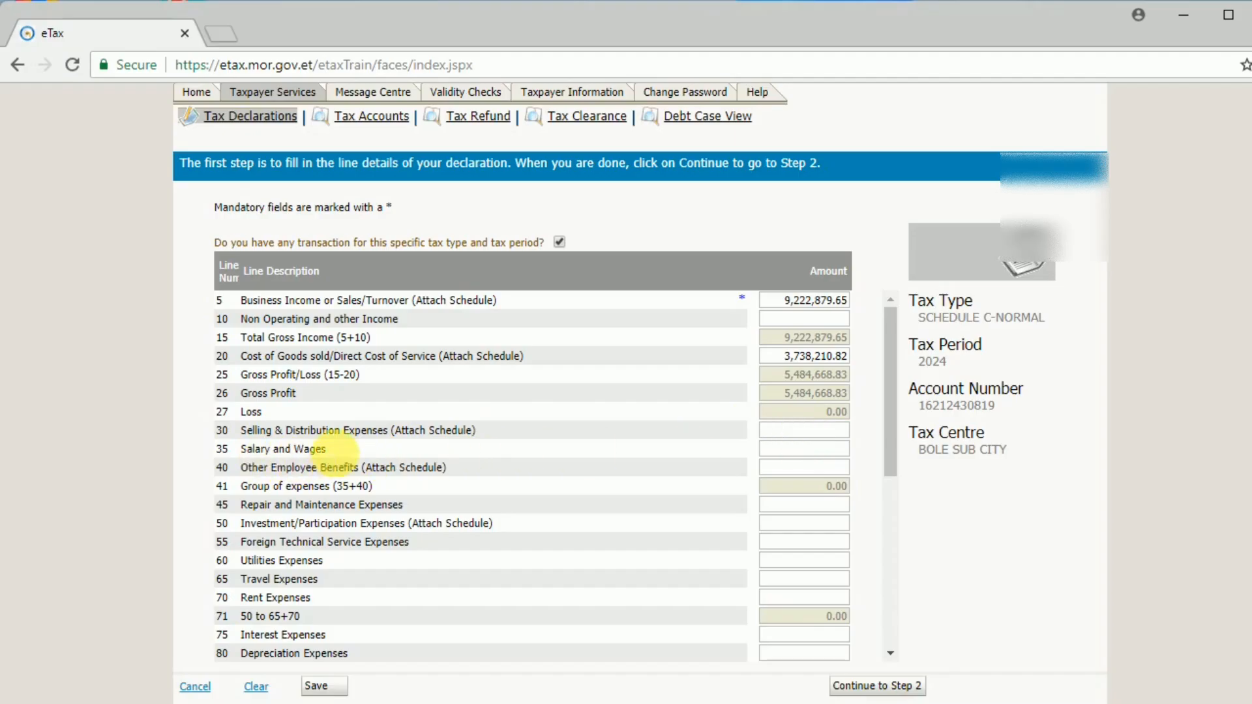
Set line 35, Salary and Wages, to 72,479.50 and line 40, Other Employee Benefits, to 40,006.27.
left_click(783, 450)
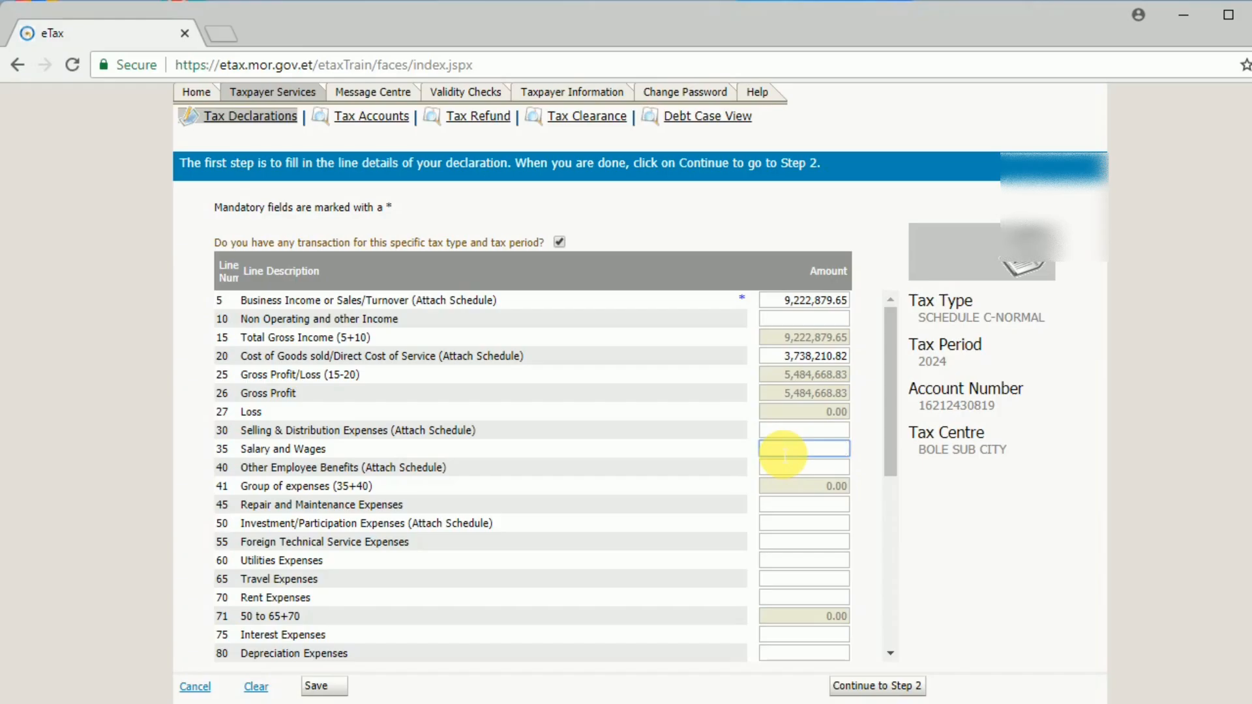
type("72479.50")
left_click(808, 486)
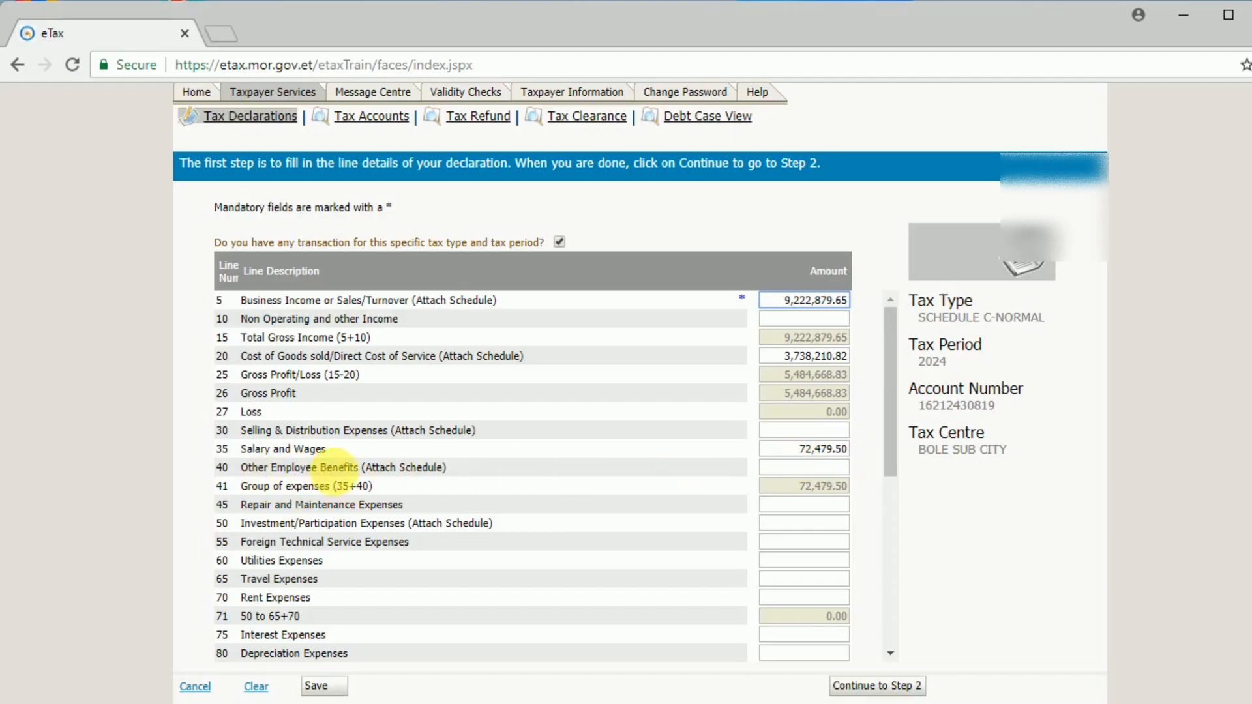
left_click(787, 471)
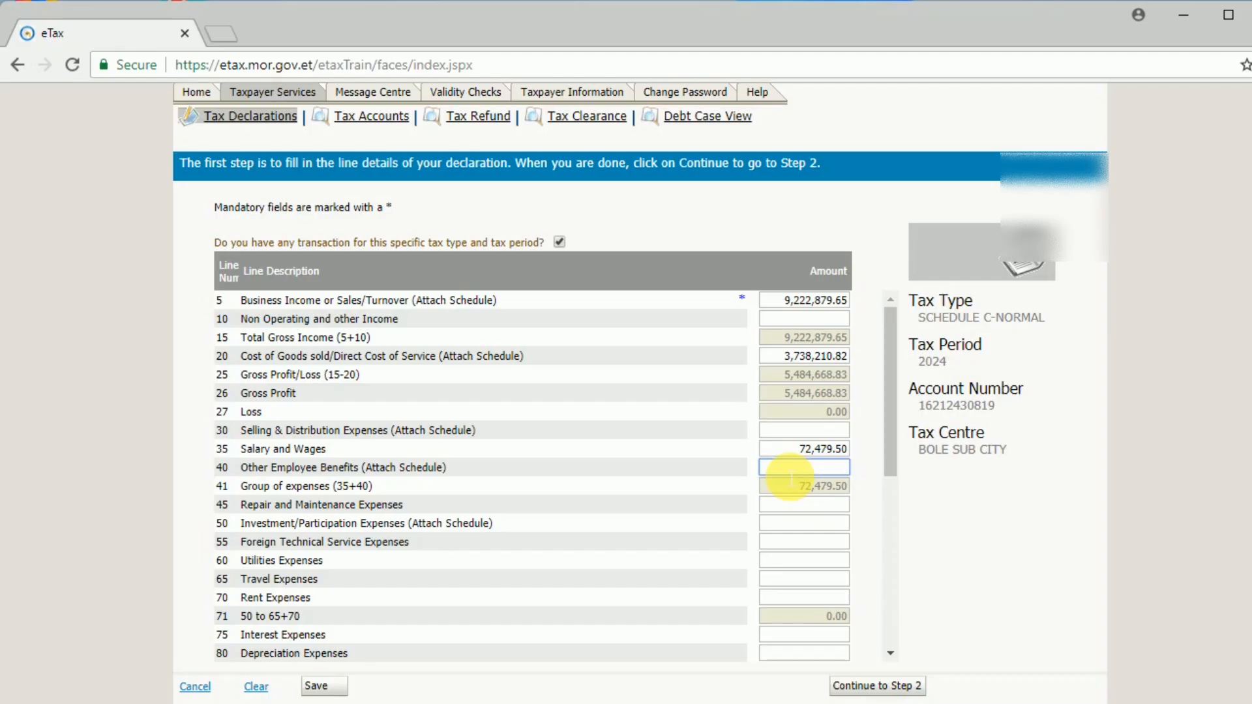
type("40006.27")
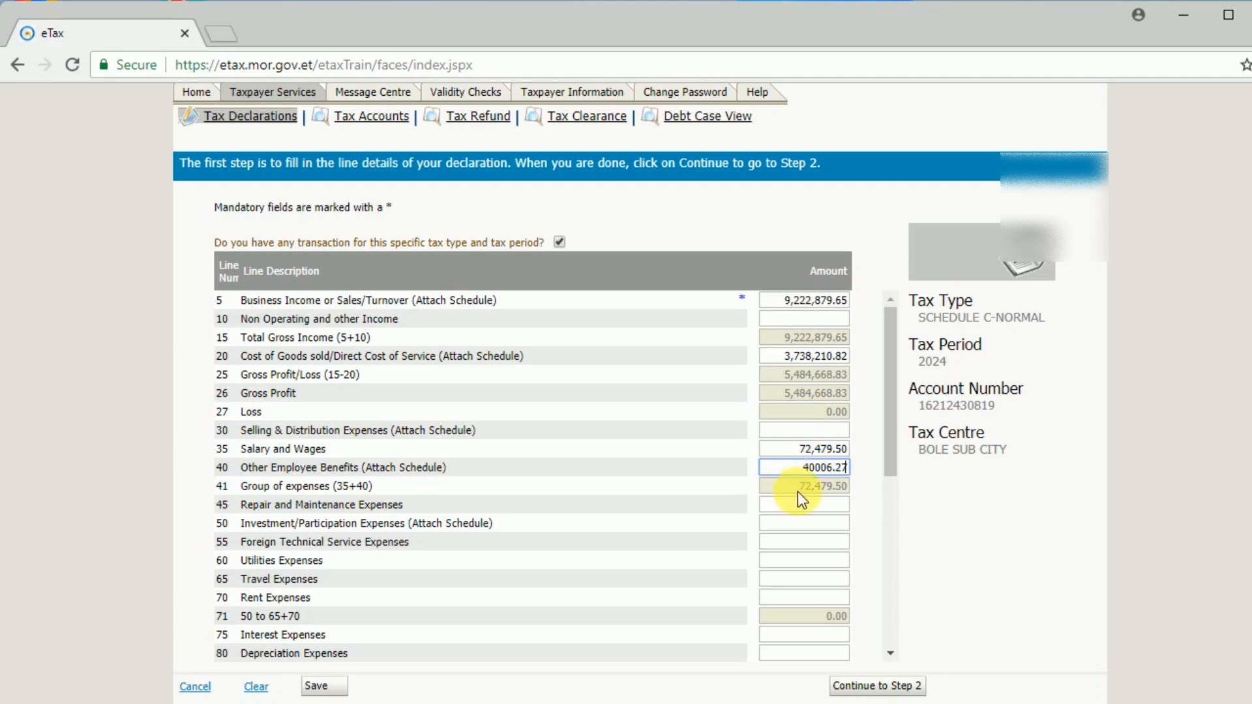
key("Return")
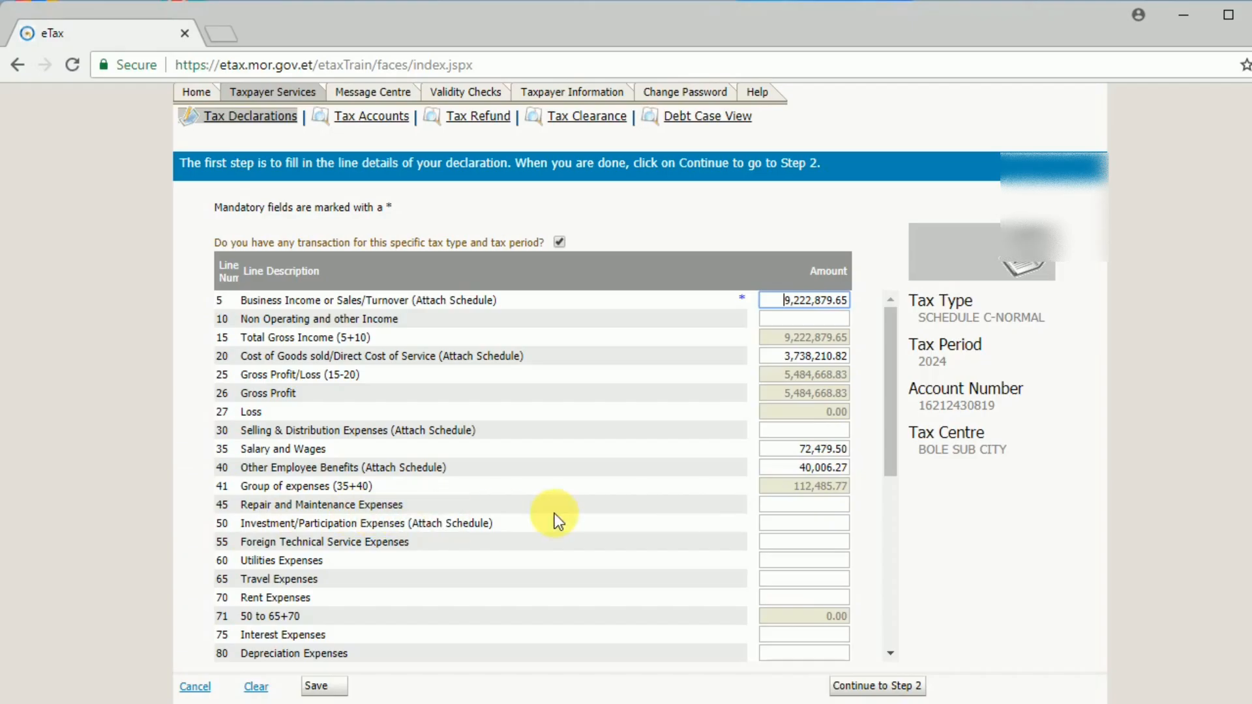
Set line 45, Repair and Maintenance Expenses, to 300.00 in the declaration.
left_click(783, 507)
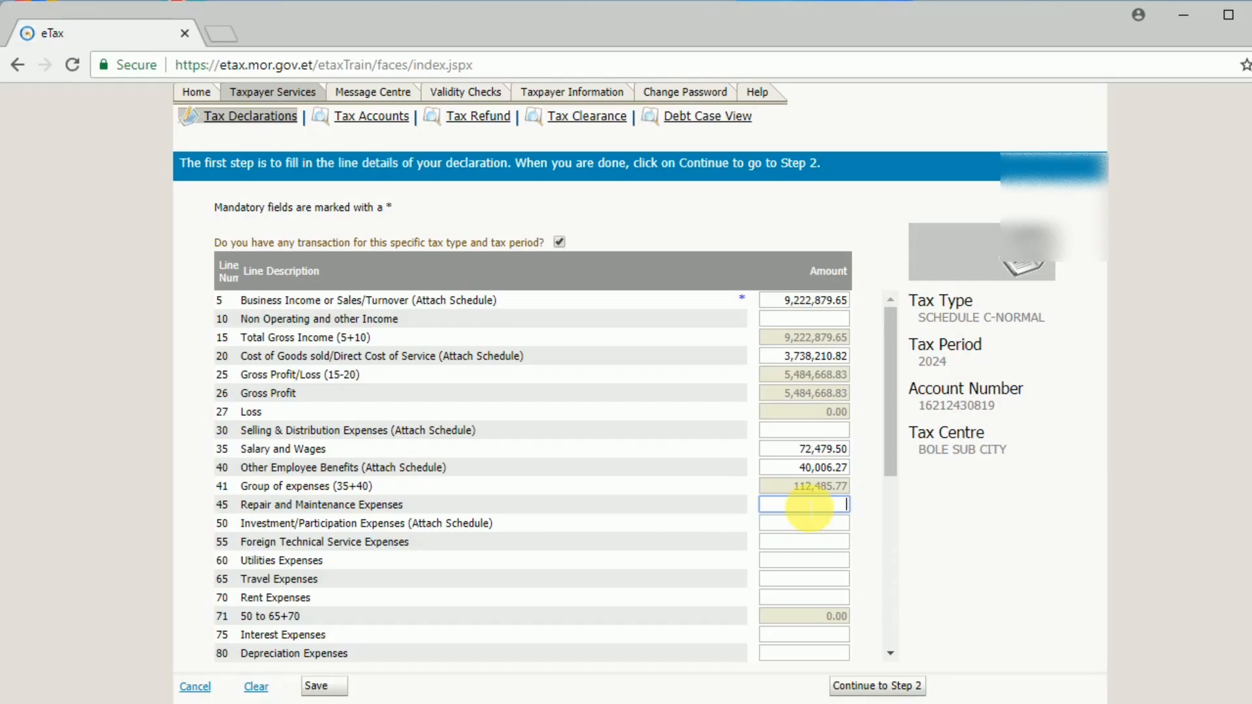
type("3000")
left_click(815, 542)
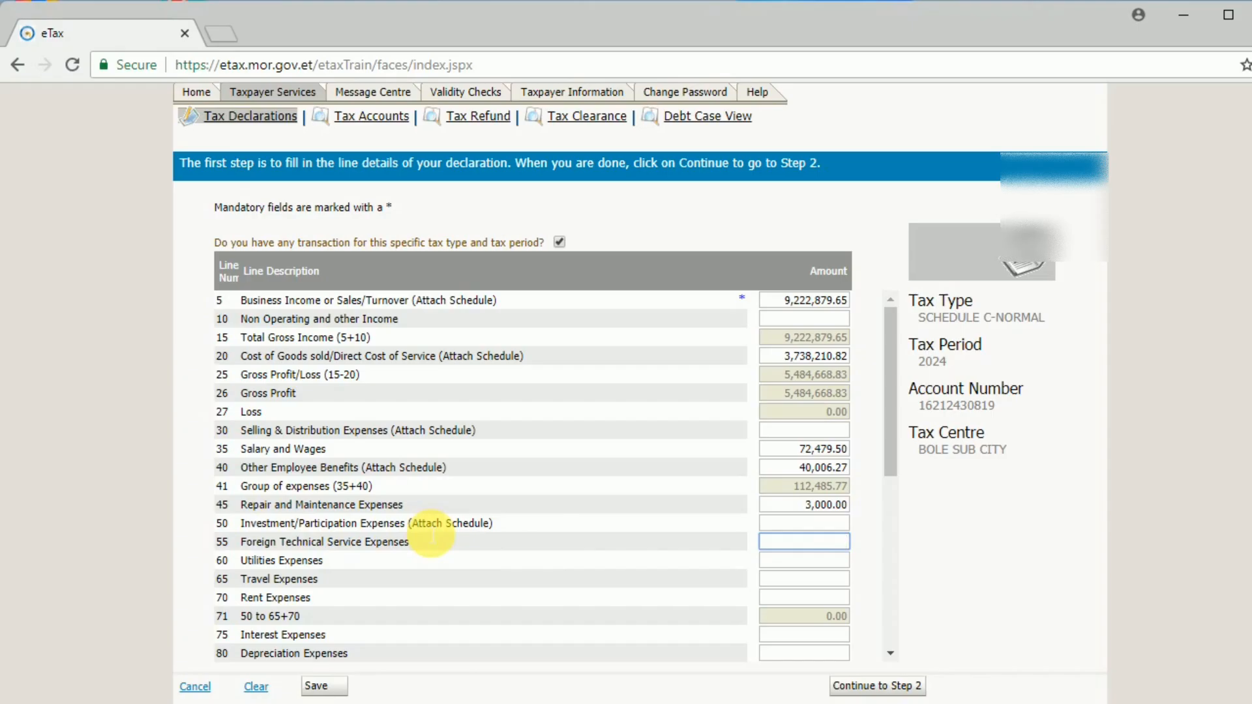
left_click(826, 504)
key("BackSpace")
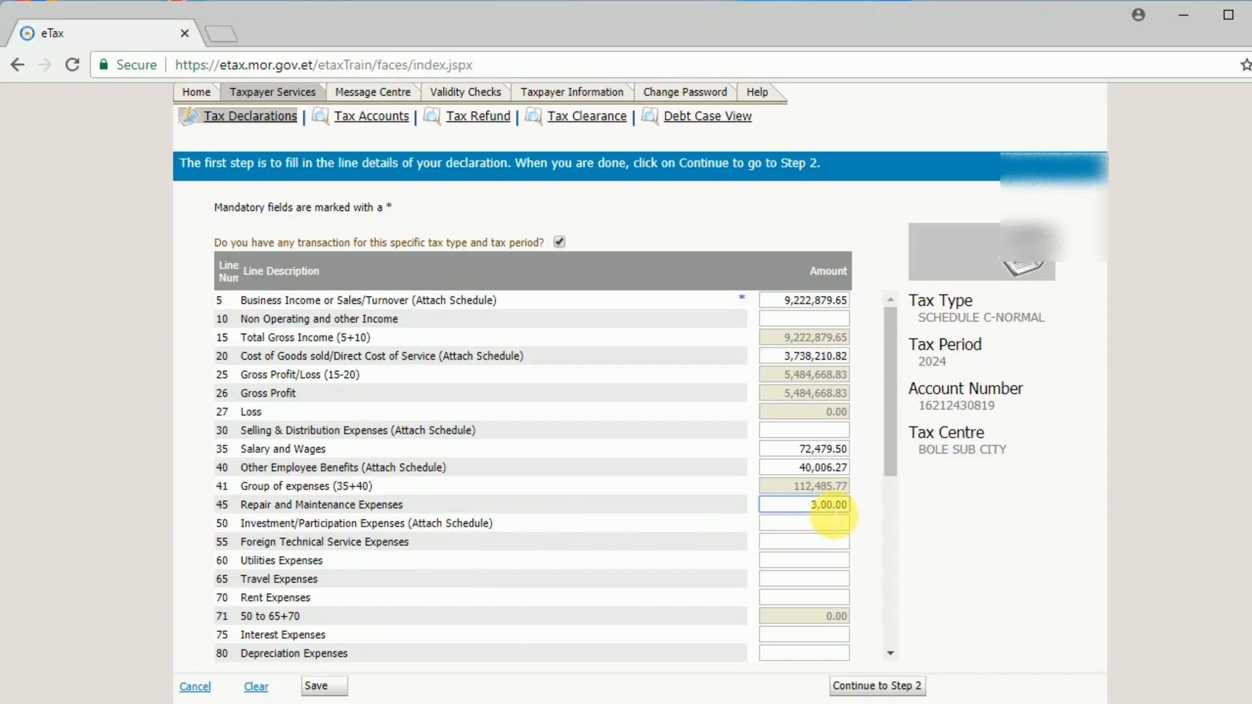
left_click(828, 543)
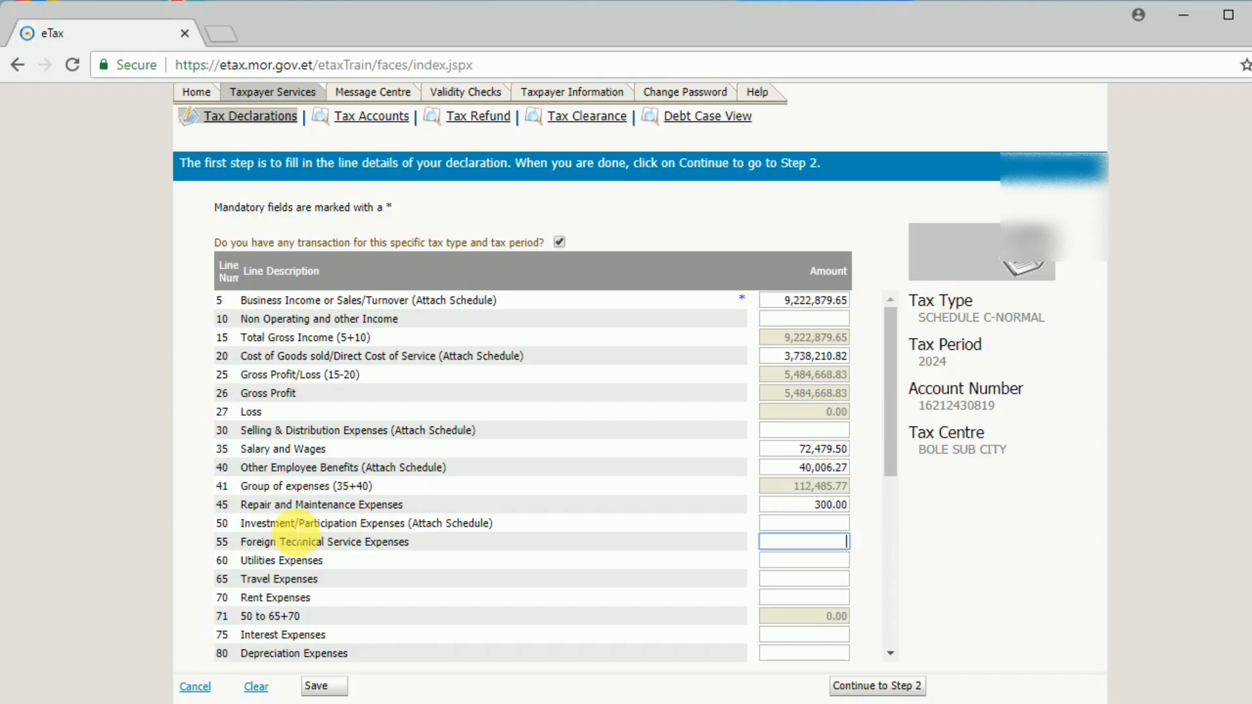
Leave lines 50 to 65 blank and set line 70, Rent Expenses, to 1,886,978.26.
left_click(785, 524)
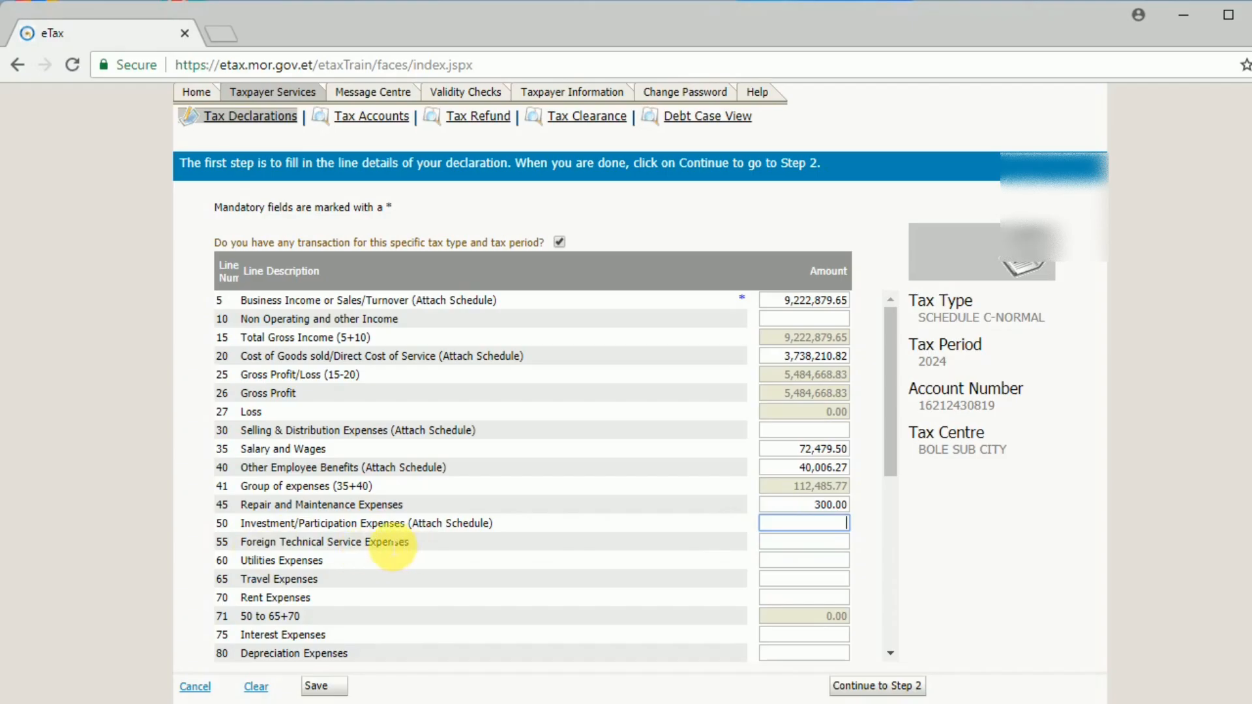
left_click(817, 547)
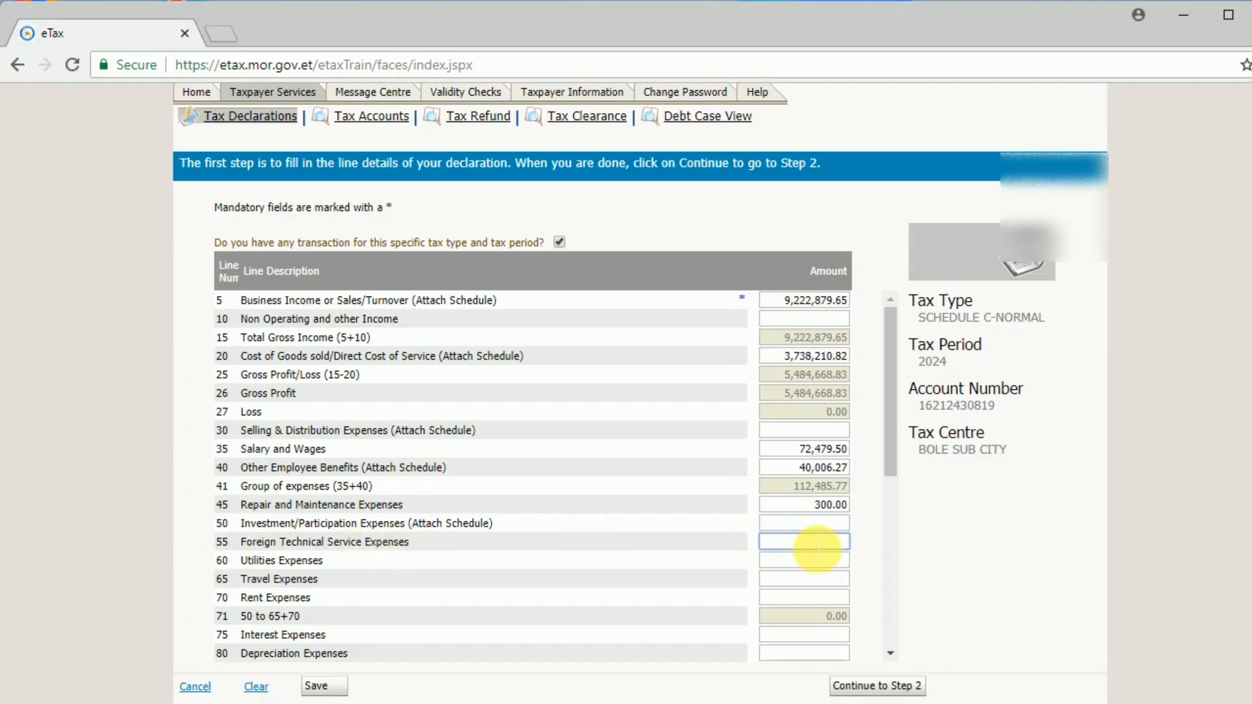
scroll(817, 549, "down", 3)
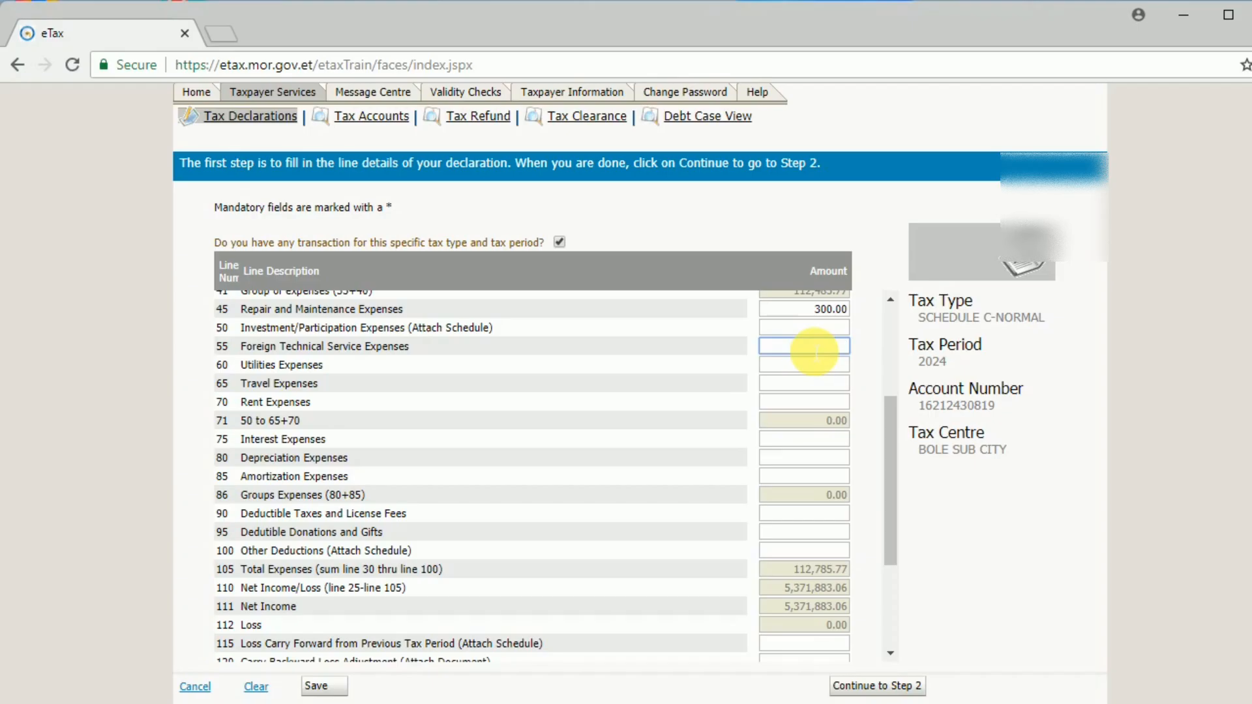
left_click(808, 365)
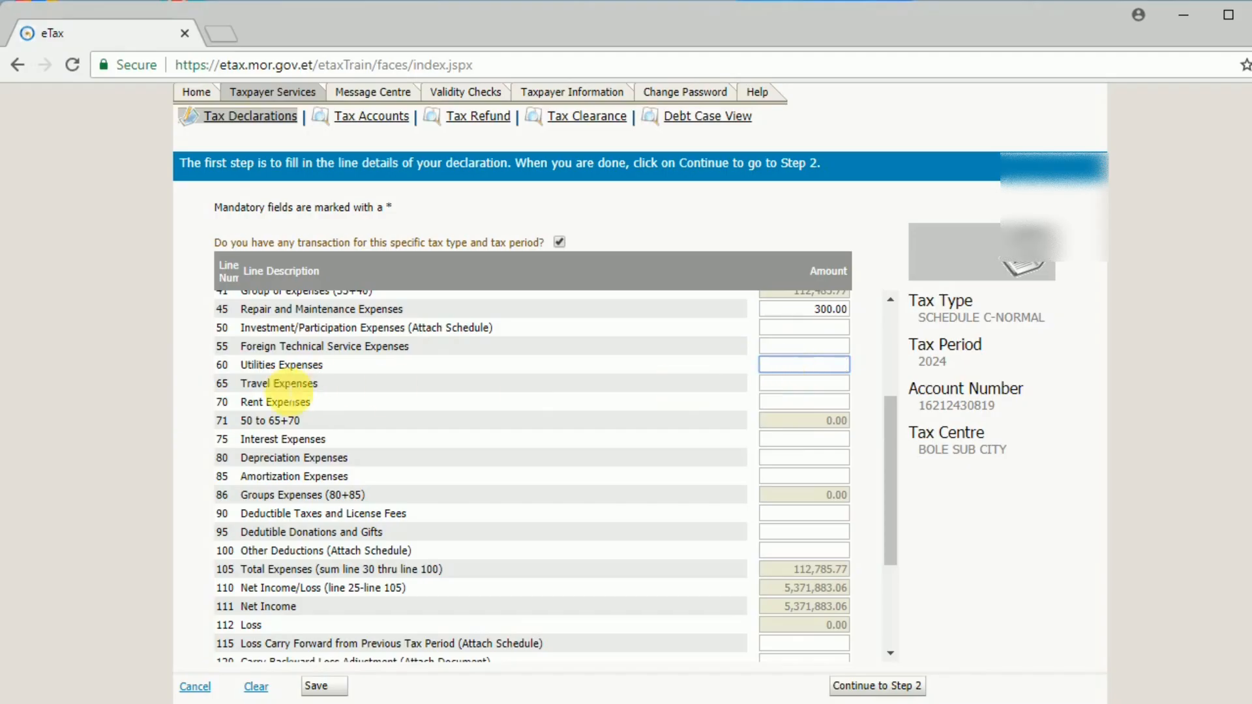
left_click(790, 384)
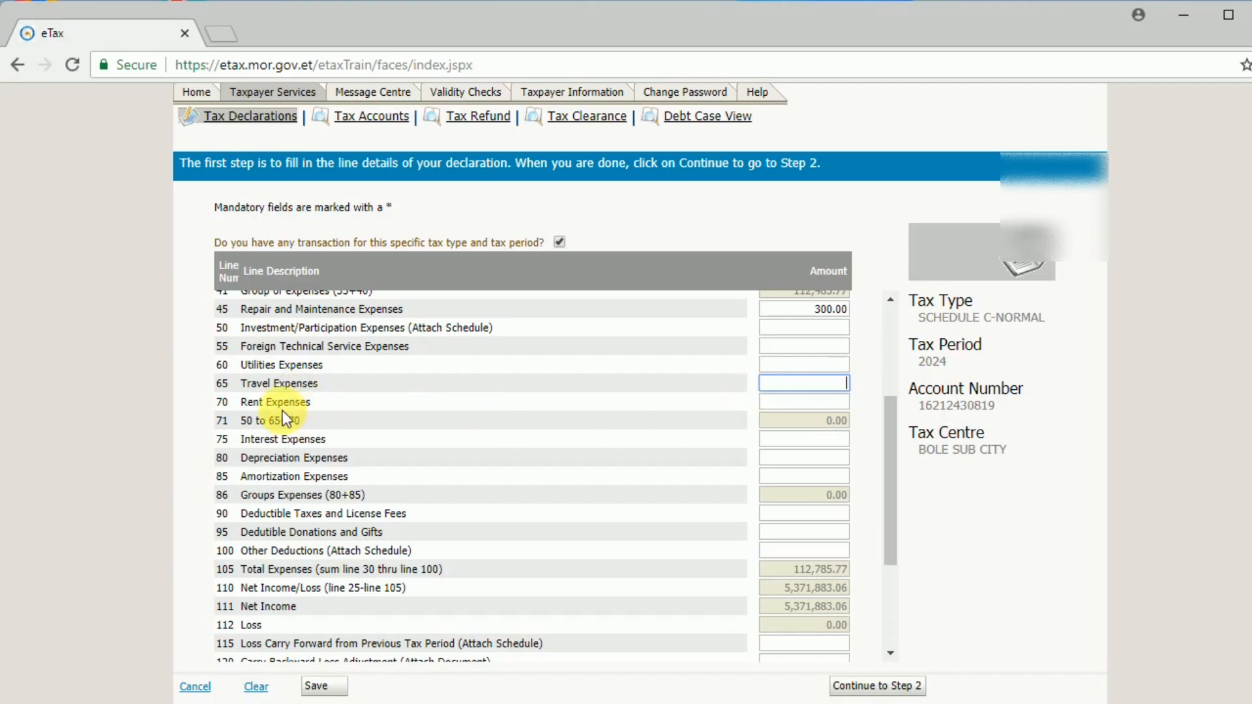
key("Tab")
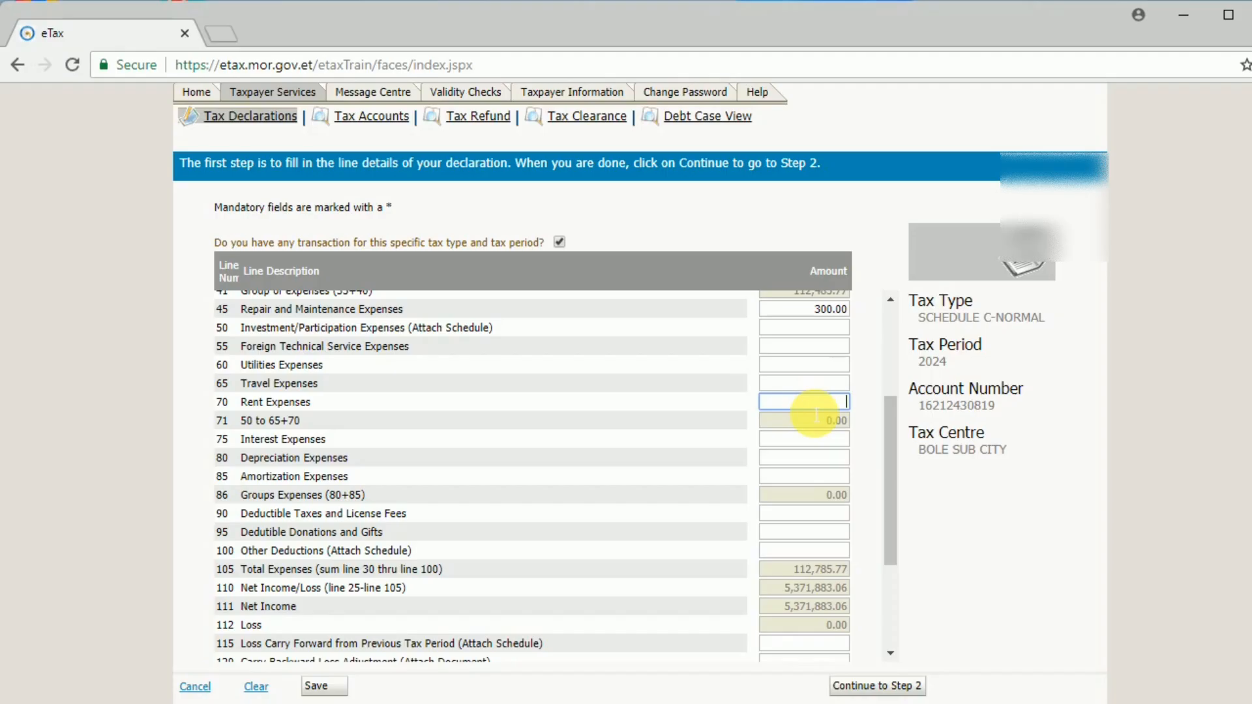
type("1886978.26")
left_click(815, 444)
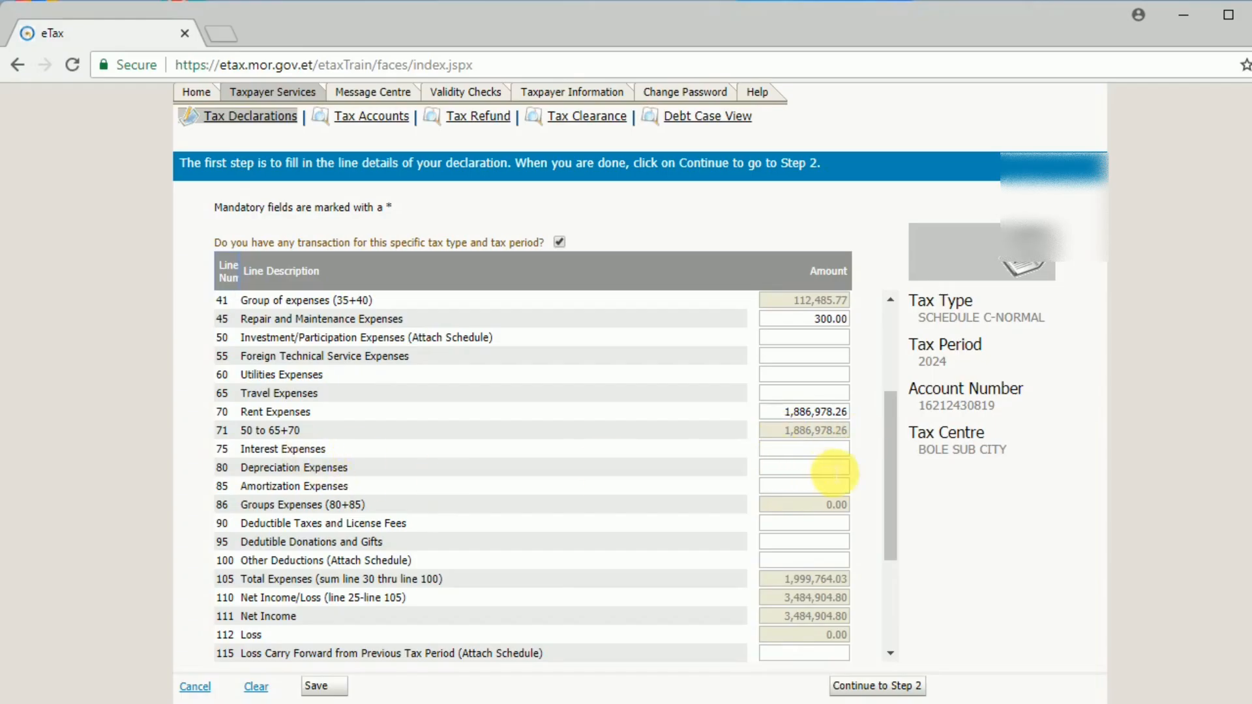
Set line 75, Interest Expenses, to 342,592.55 and line 80, Depreciation Expenses, to 1,258.44.
left_click(830, 453)
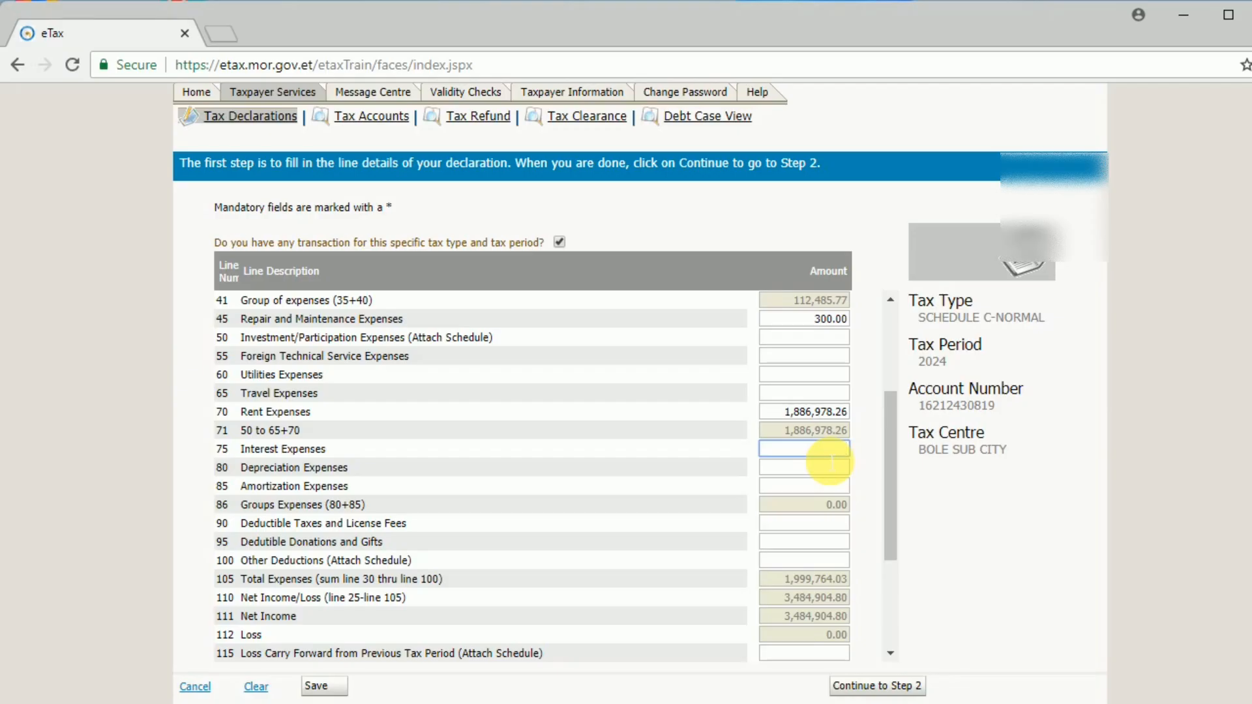
type("342592.55")
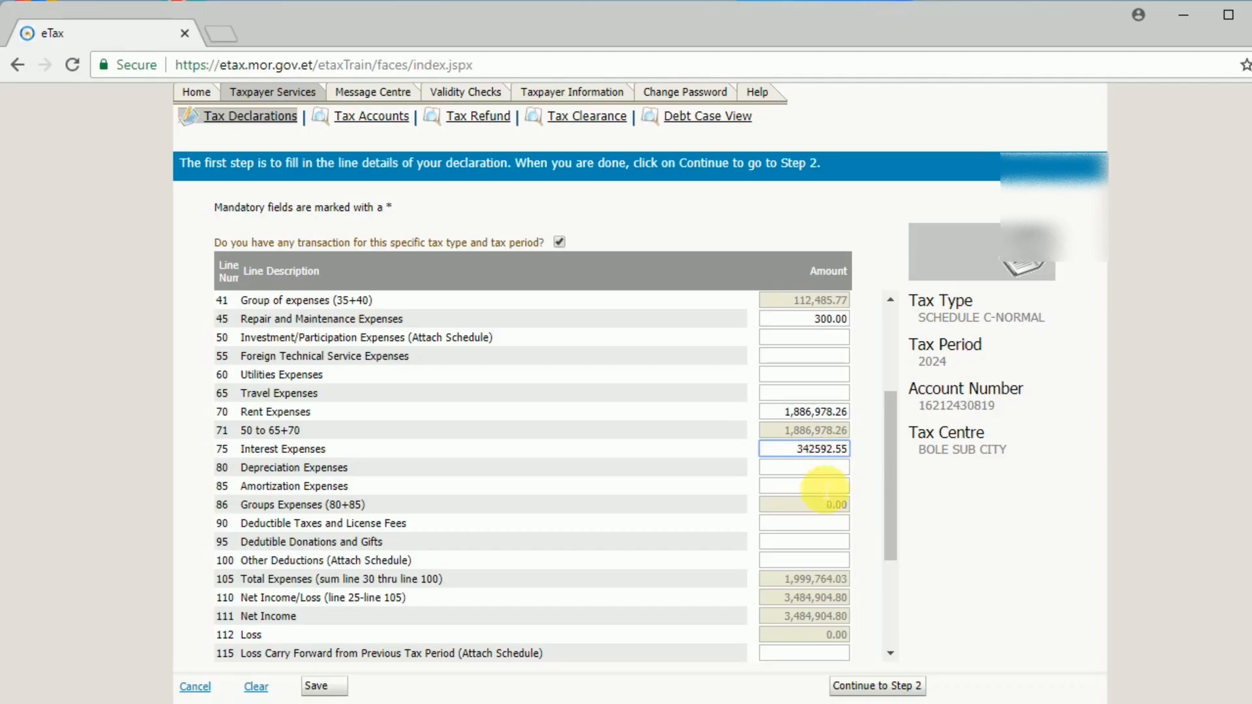
left_click(807, 505)
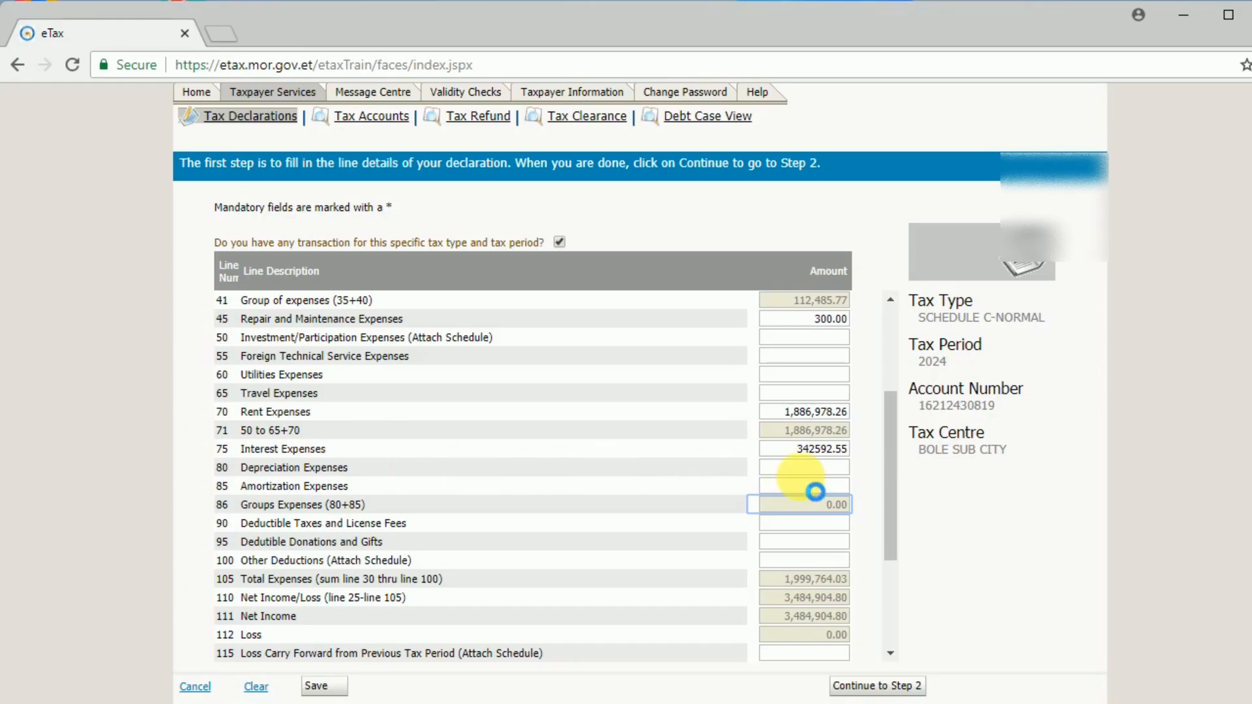
left_click(804, 468)
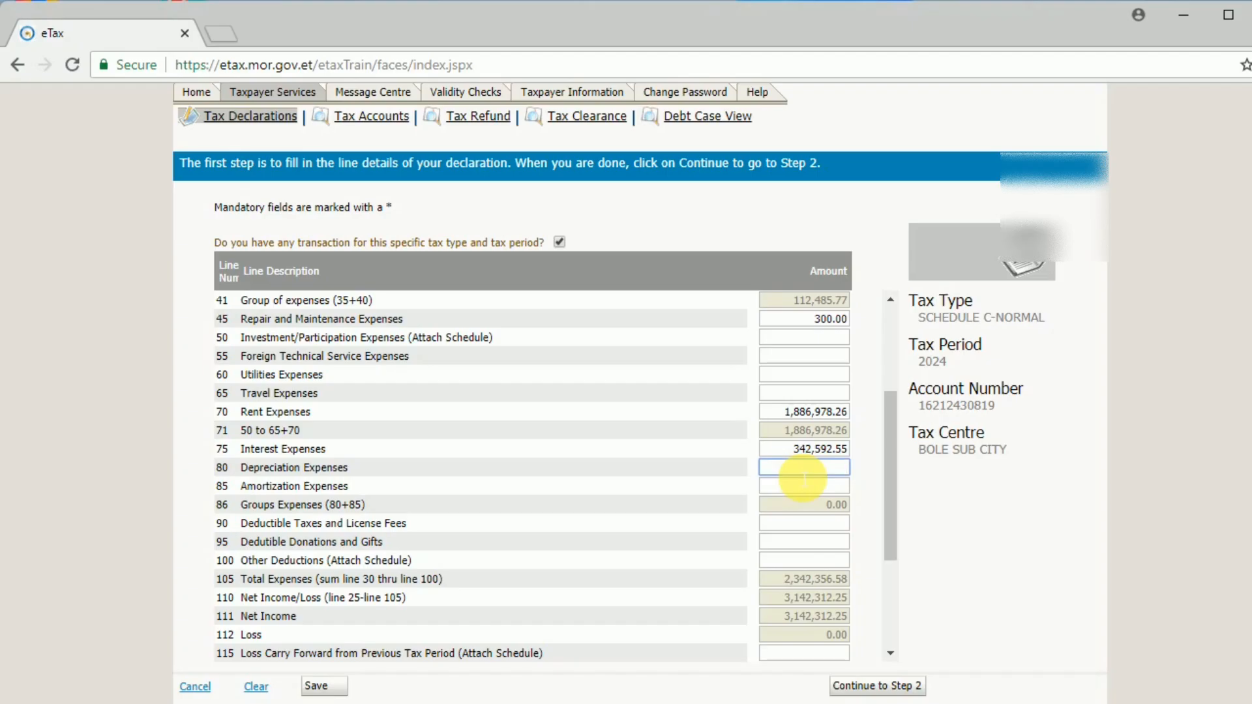
type("1258.44")
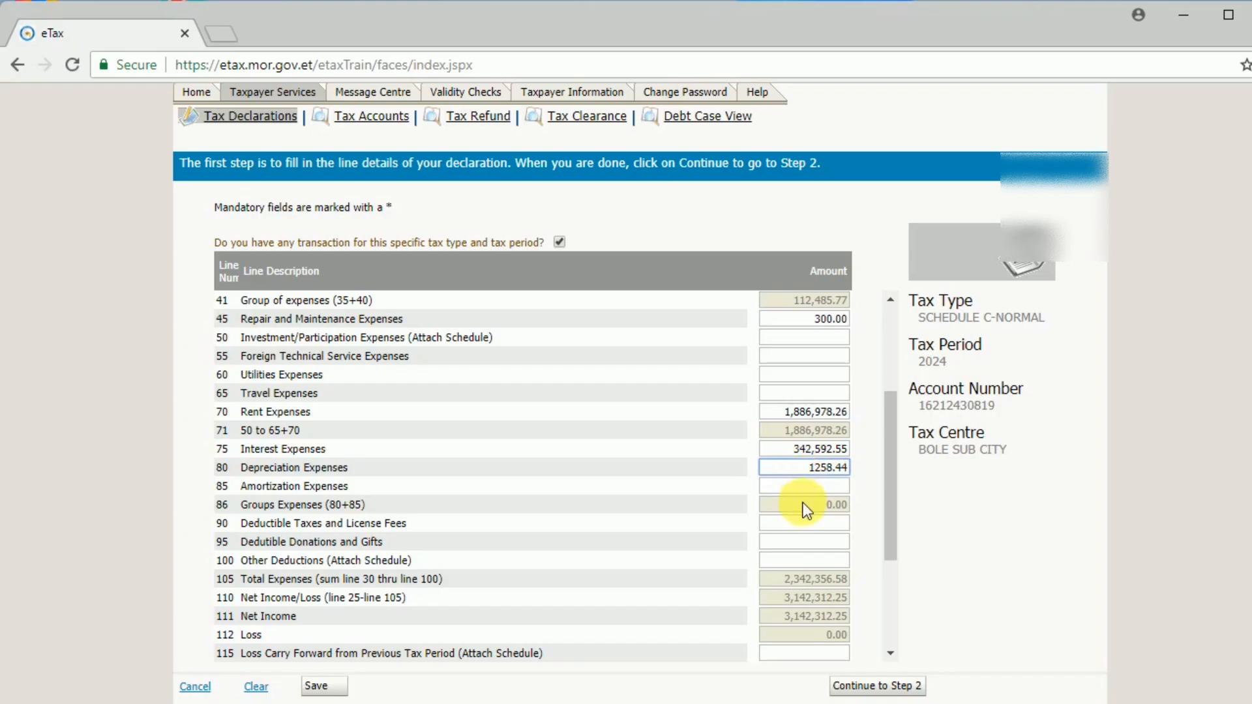
left_click(808, 506)
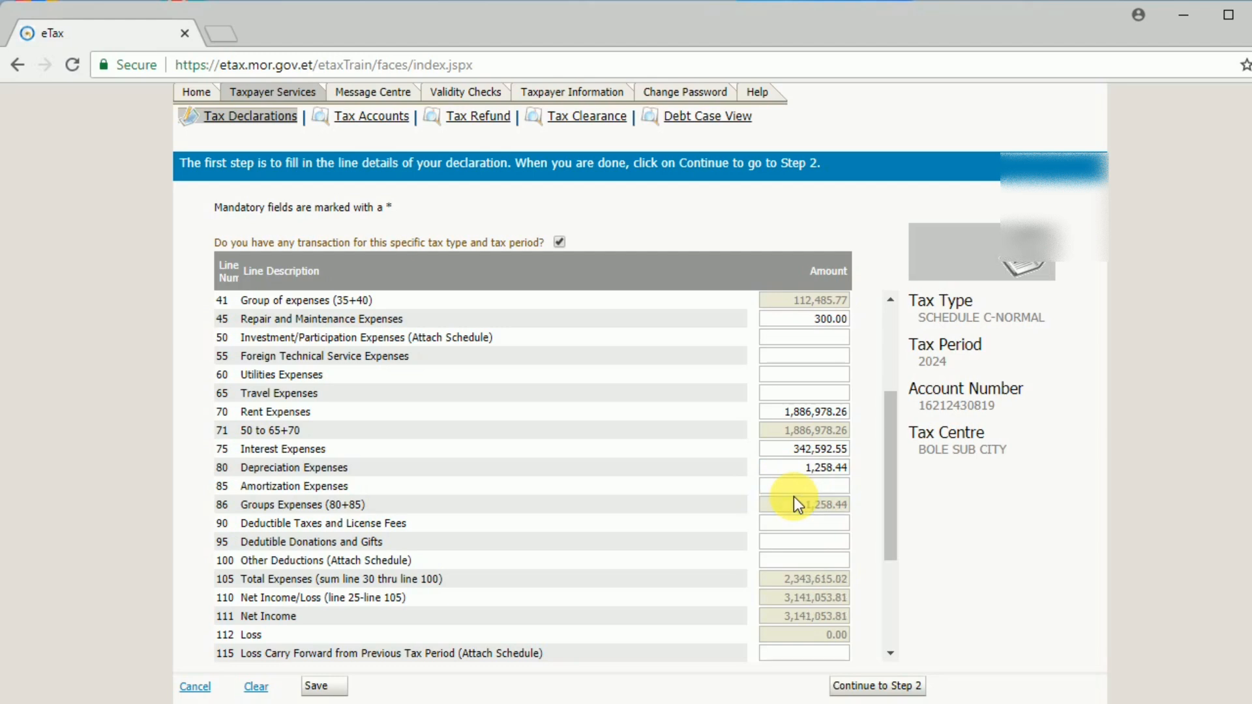
left_click(358, 488)
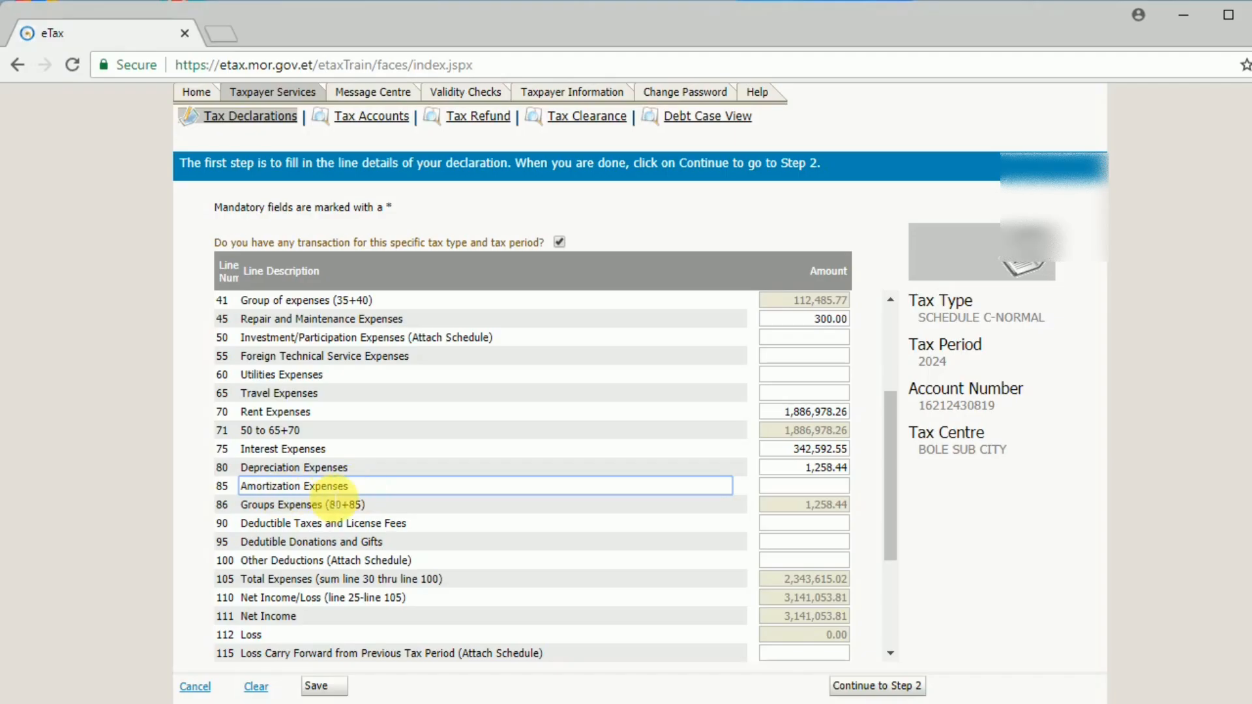
left_click(326, 473)
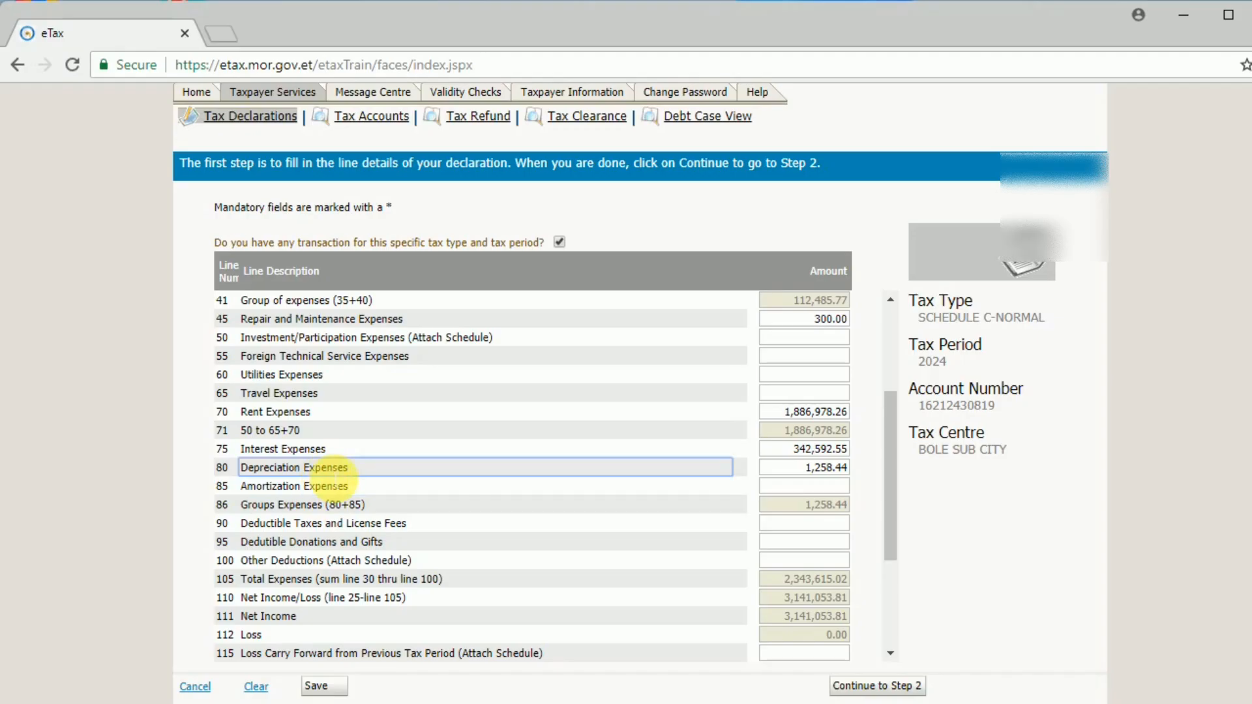
left_click(314, 496)
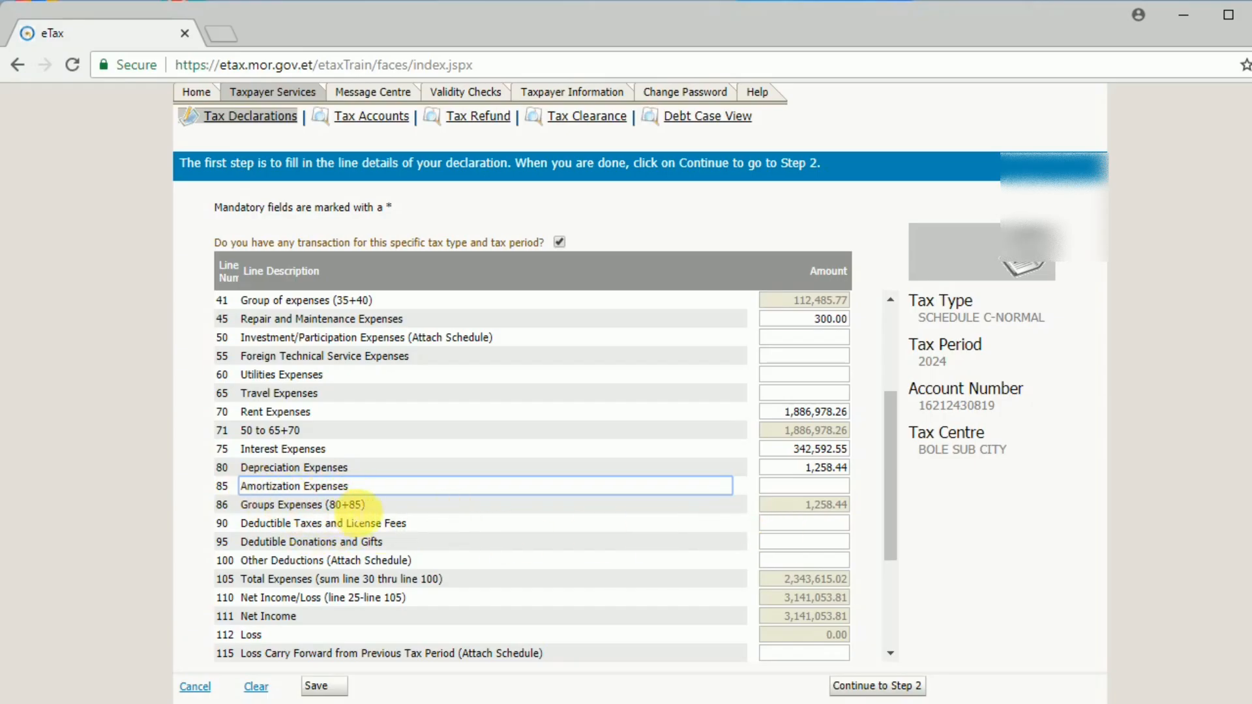
left_click(827, 506)
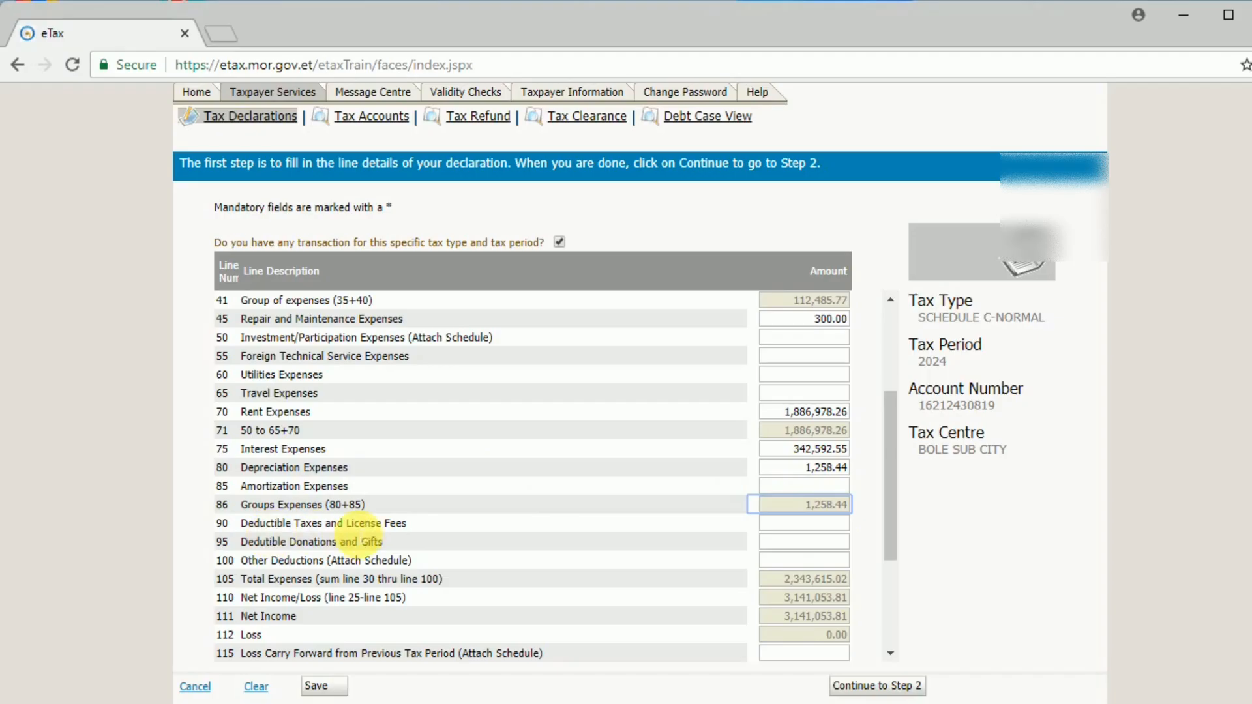
left_click(412, 526)
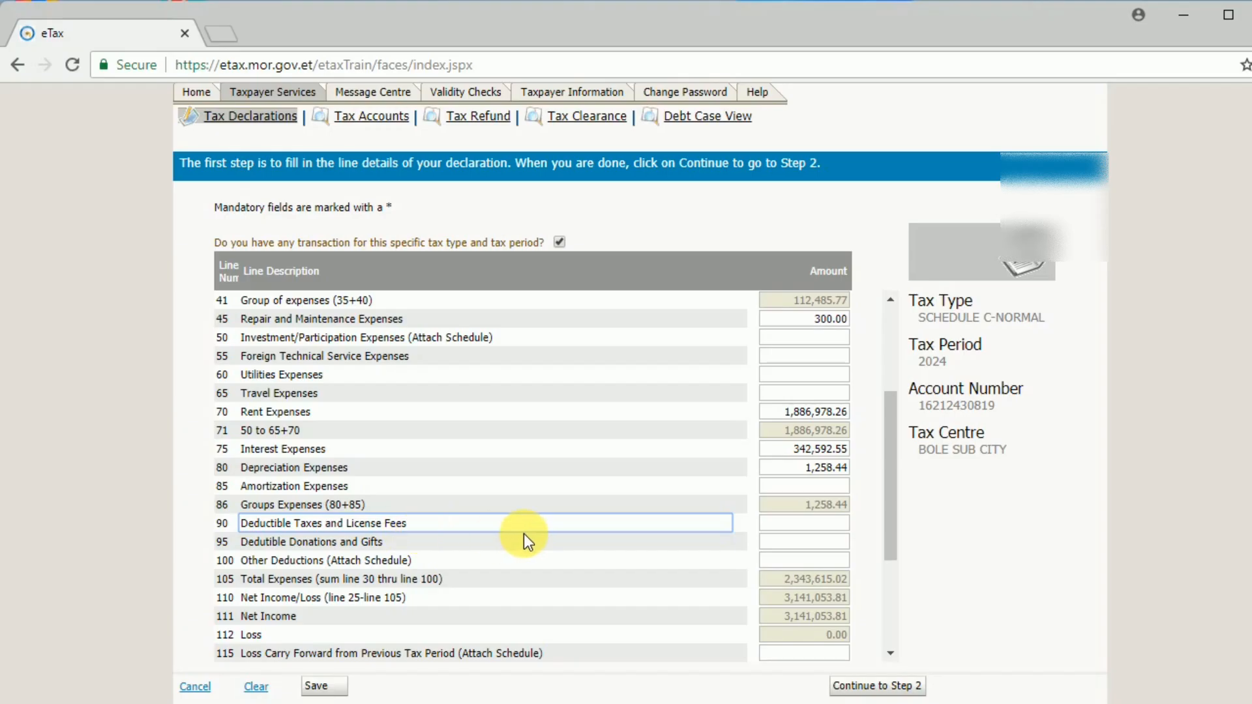
Leave lines 90 and 95 blank and set line 100, Other Deductions, to 1,597,595.18.
left_click(792, 524)
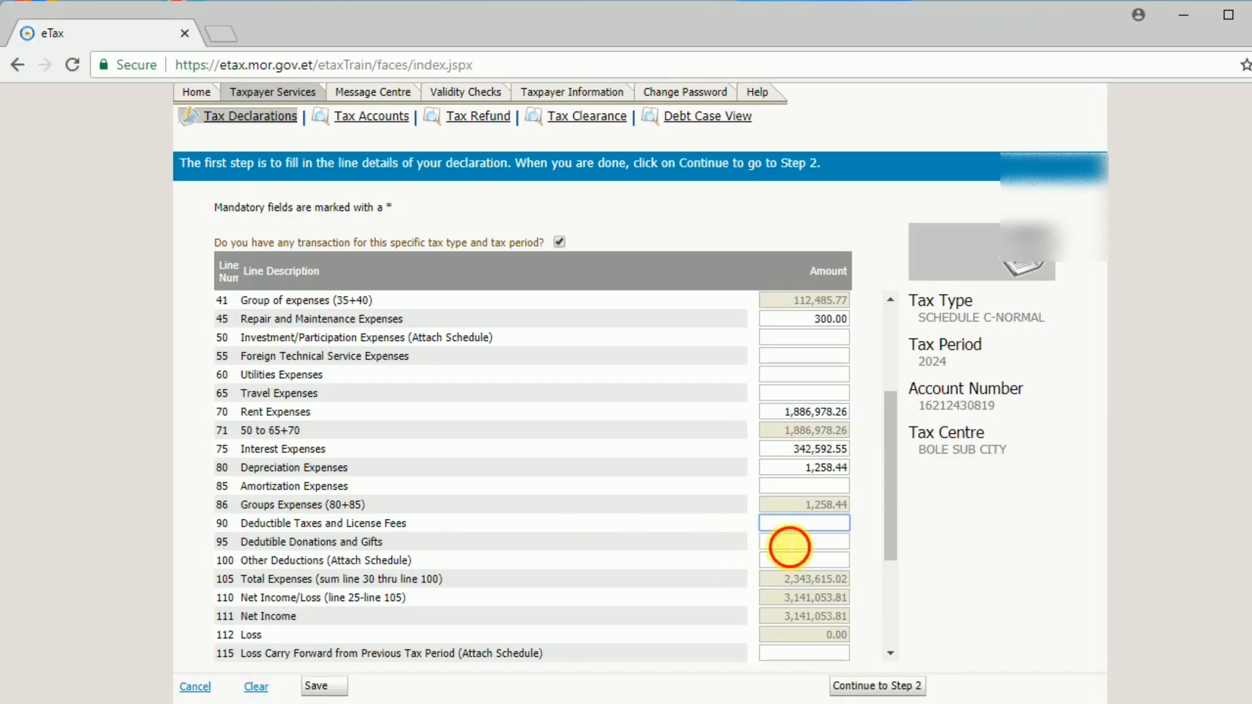
left_click(791, 542)
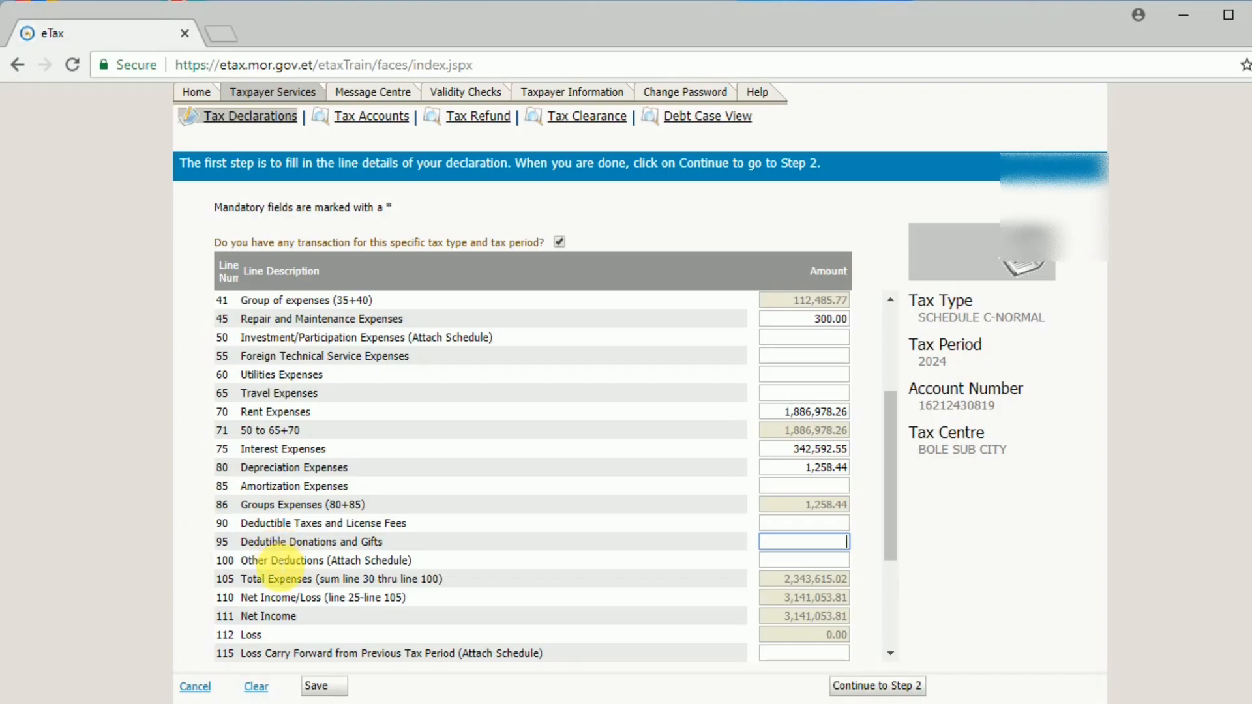
left_click(808, 565)
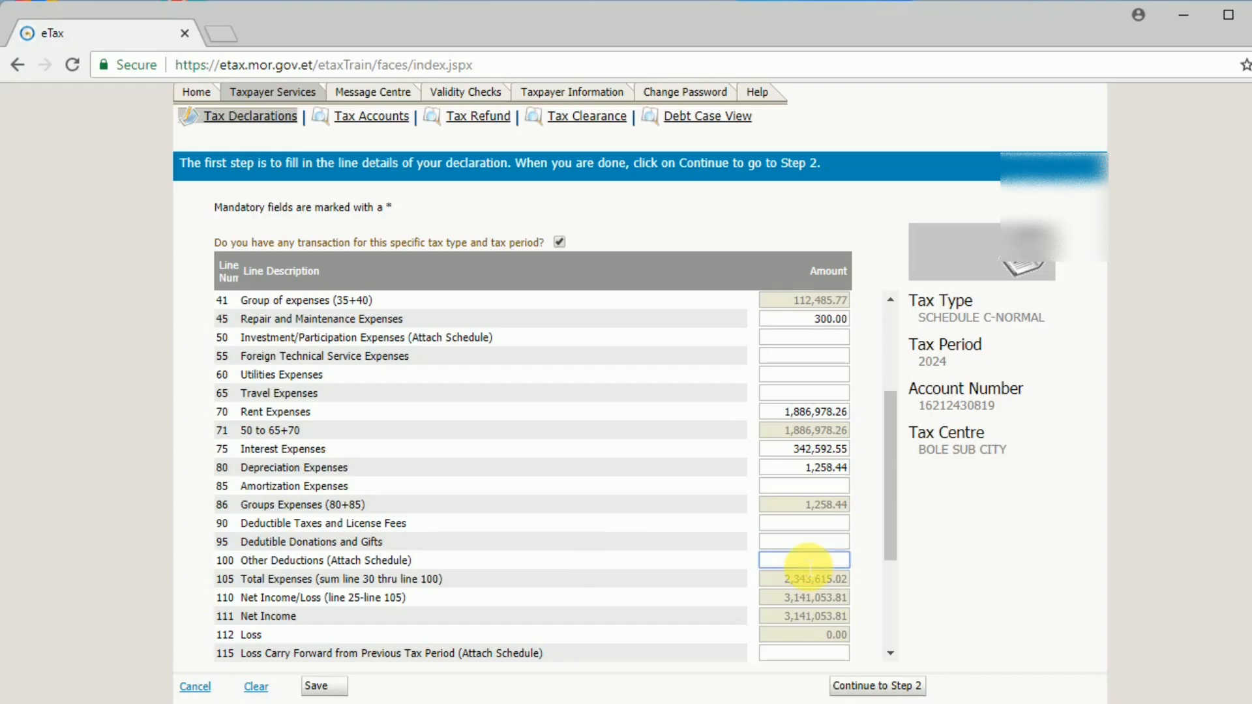
type("1597595.18")
left_click(797, 579)
Review the calculated expense and income lines of the declaration, and the loss carry forward and carry backward lines 115 and 120.
scroll(784, 577, "down", 2)
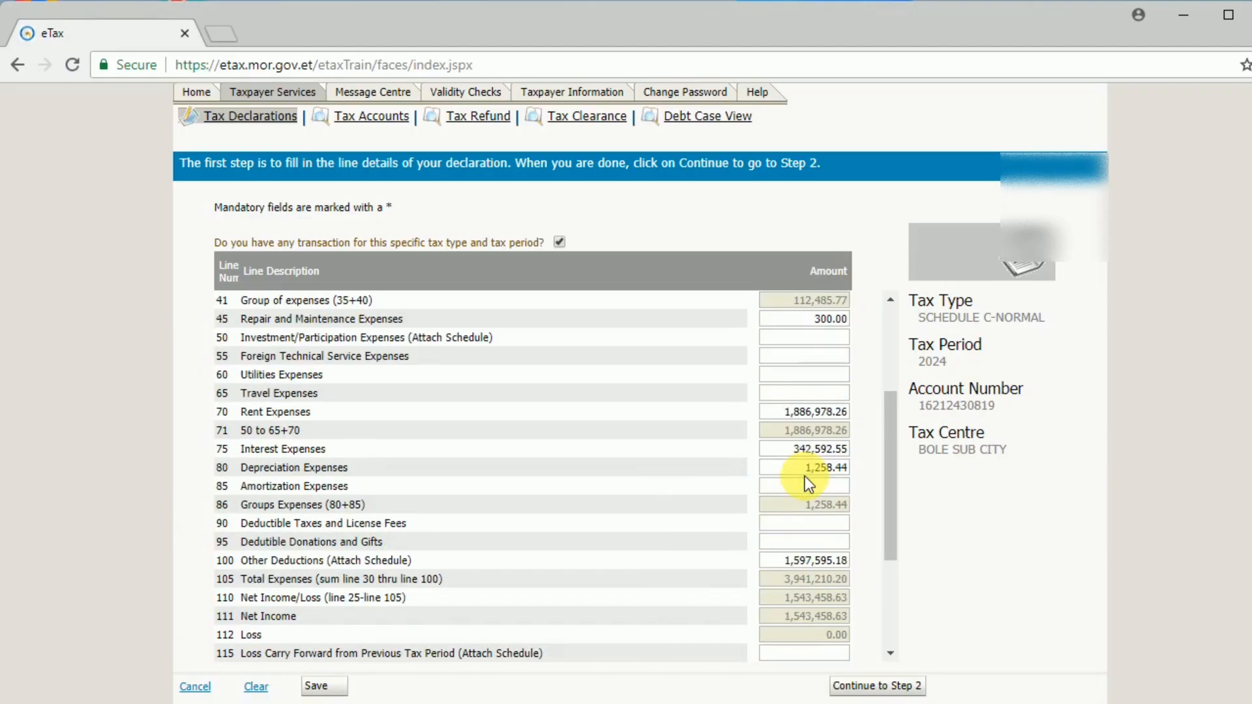
scroll(802, 562, "down", 1)
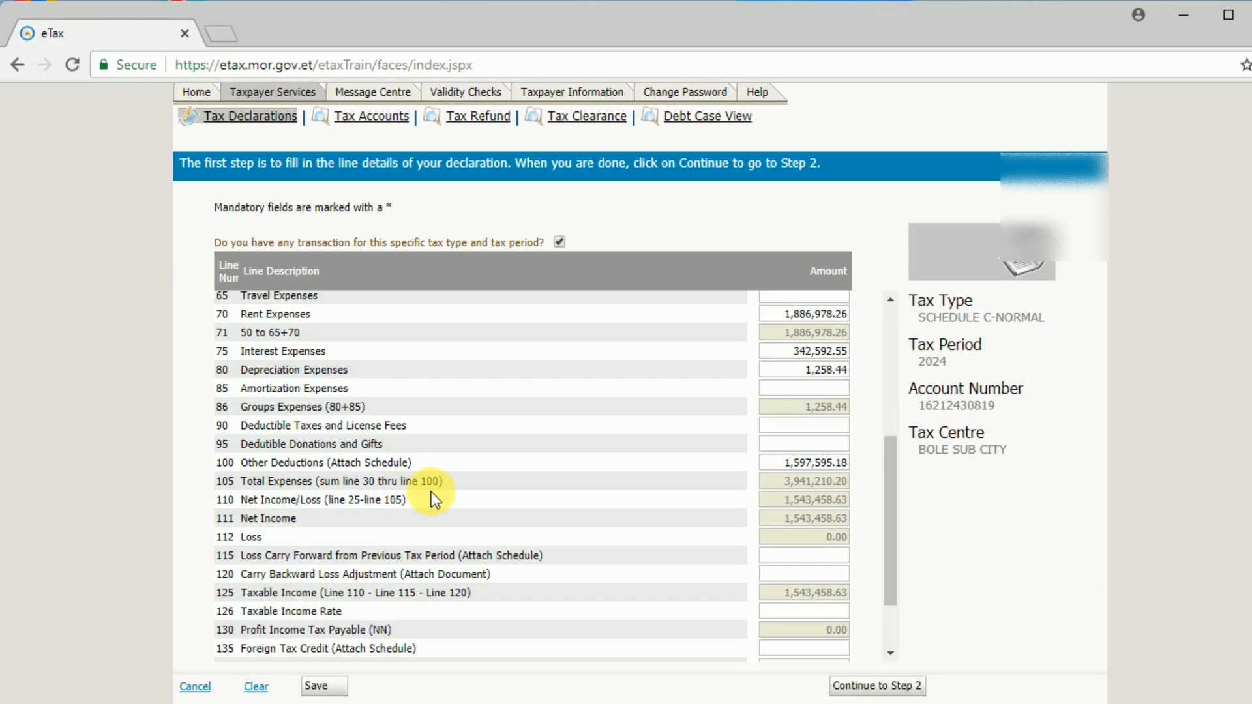
scroll(782, 467, "up", 5)
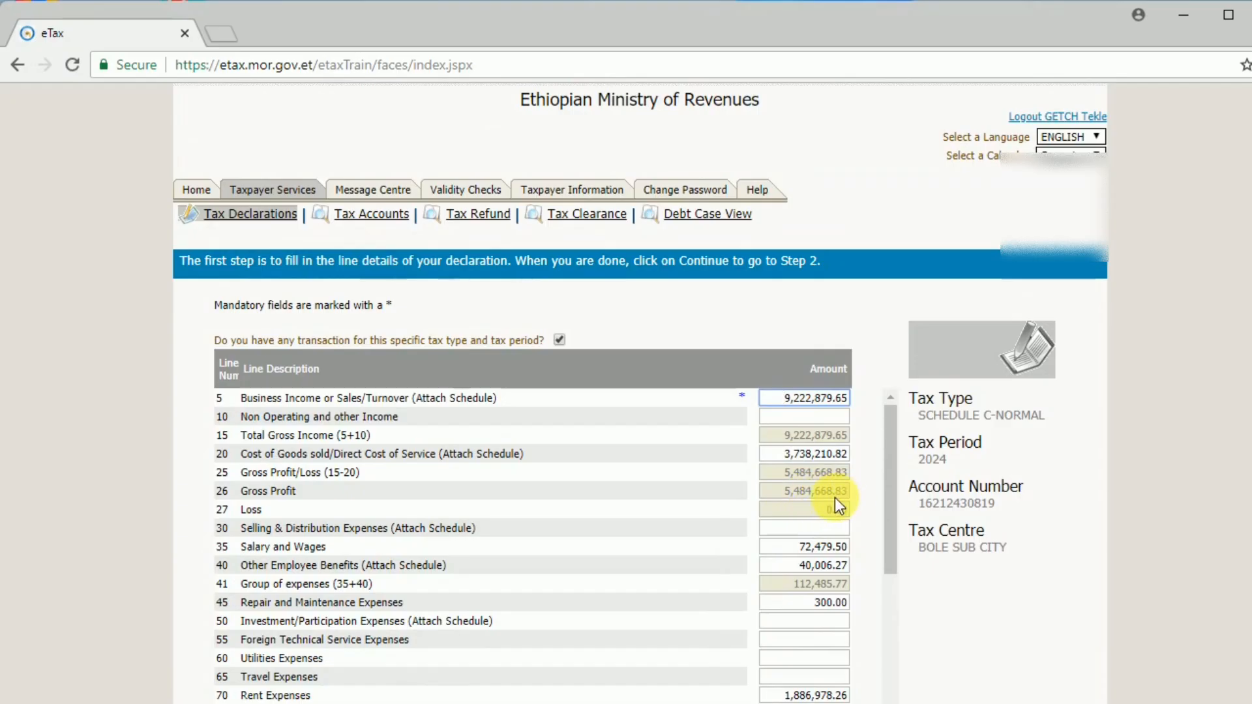
scroll(830, 506, "down", 6)
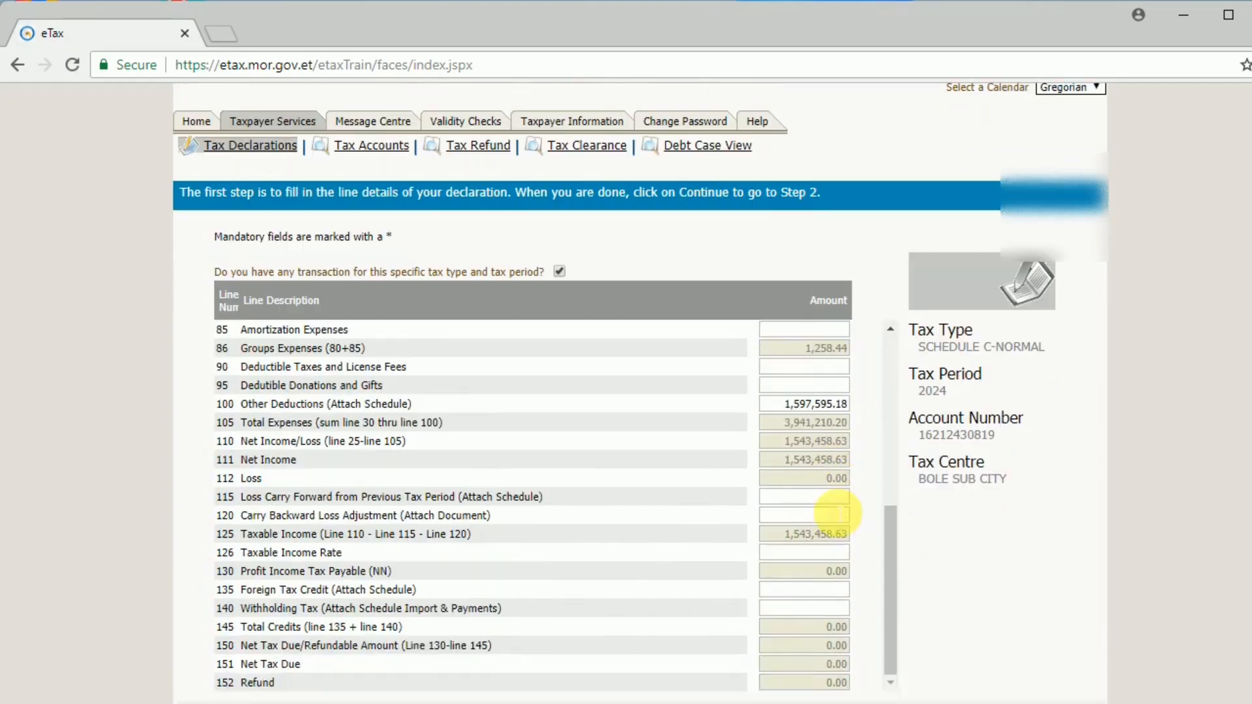
scroll(838, 513, "down", 1)
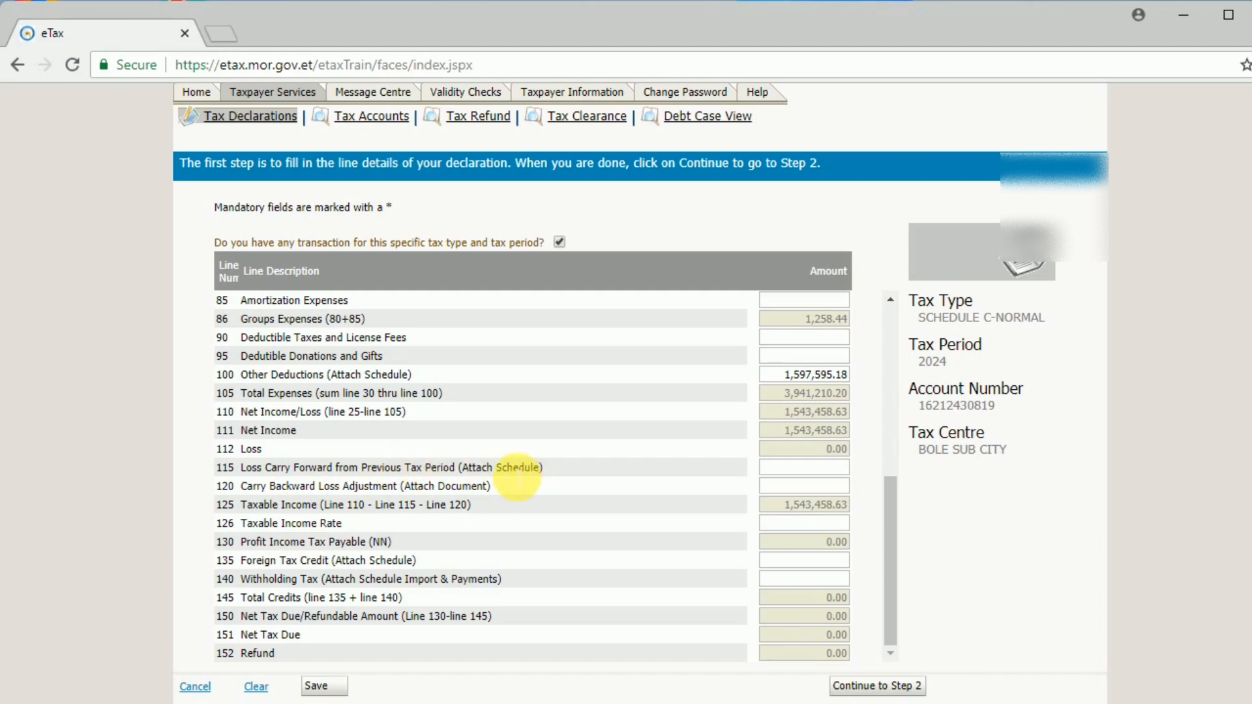
left_click(772, 471)
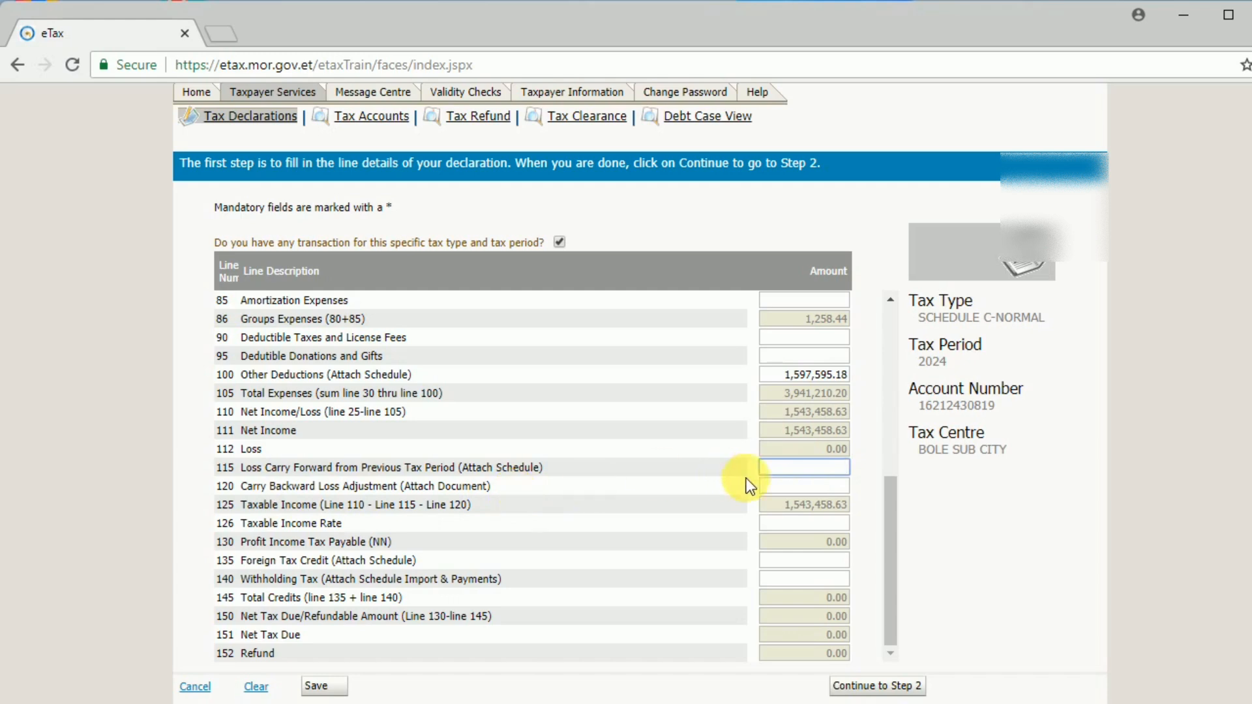
left_click(782, 489)
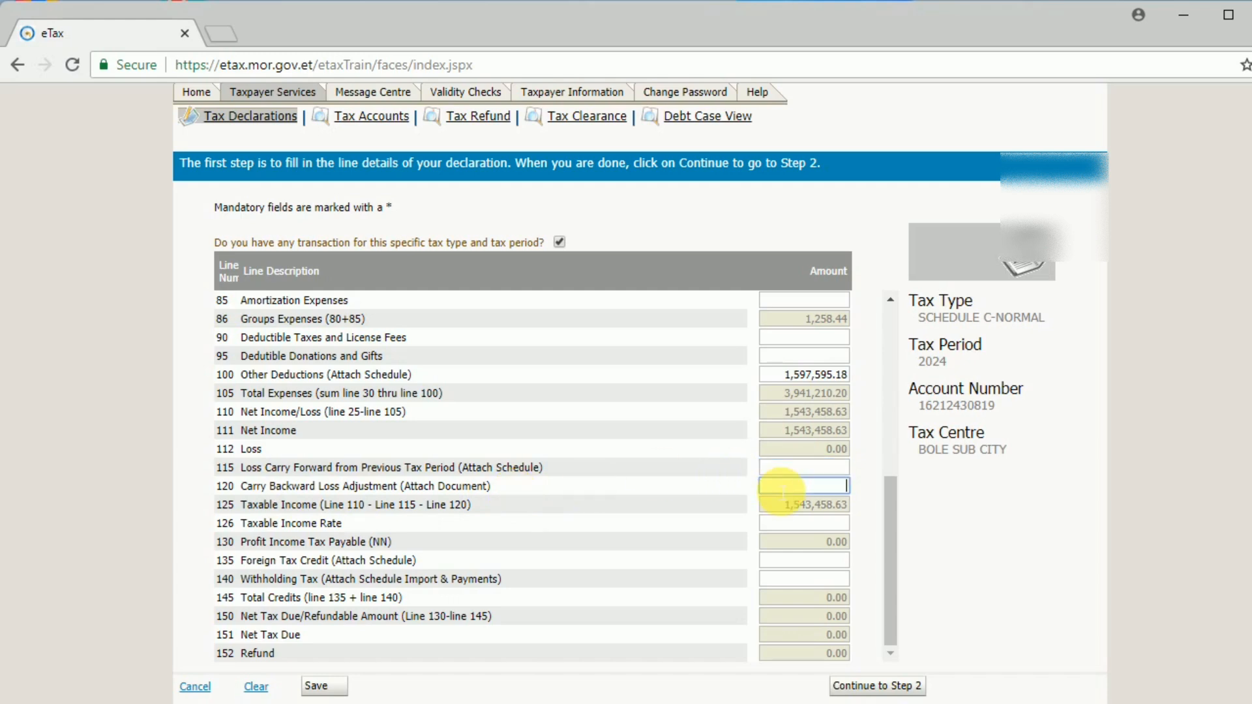
left_click(519, 488)
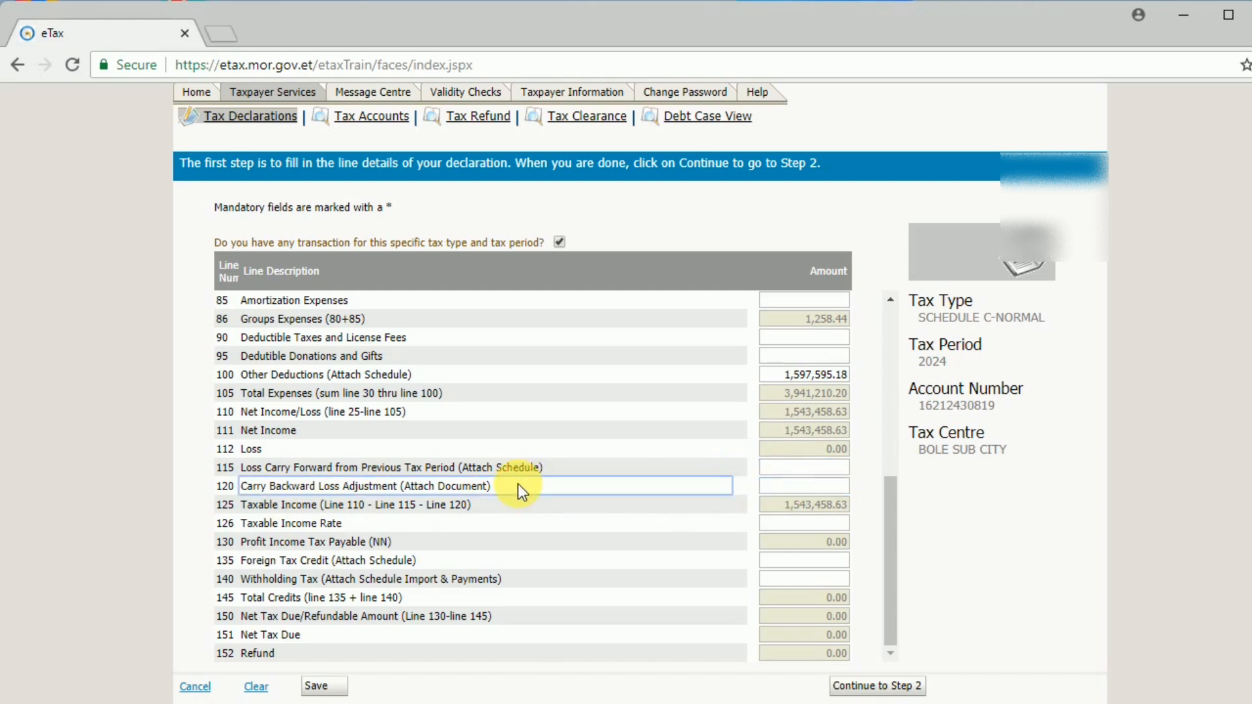
left_click(557, 470)
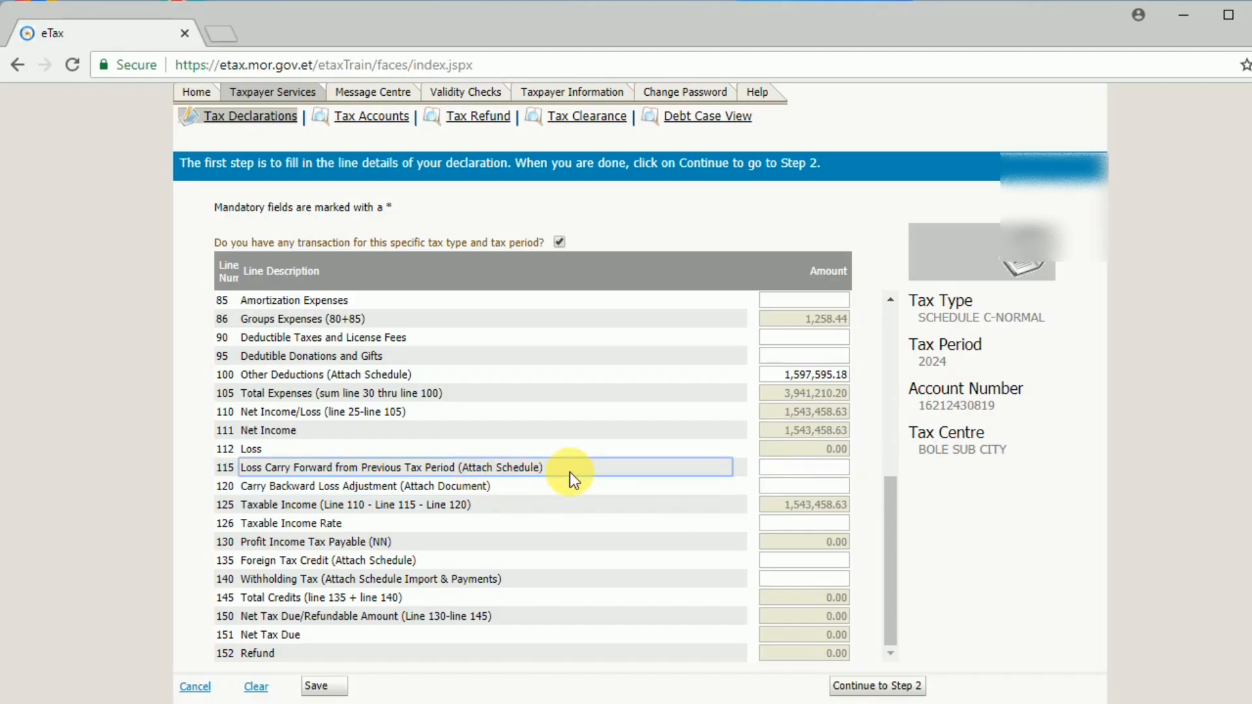
left_click(804, 468)
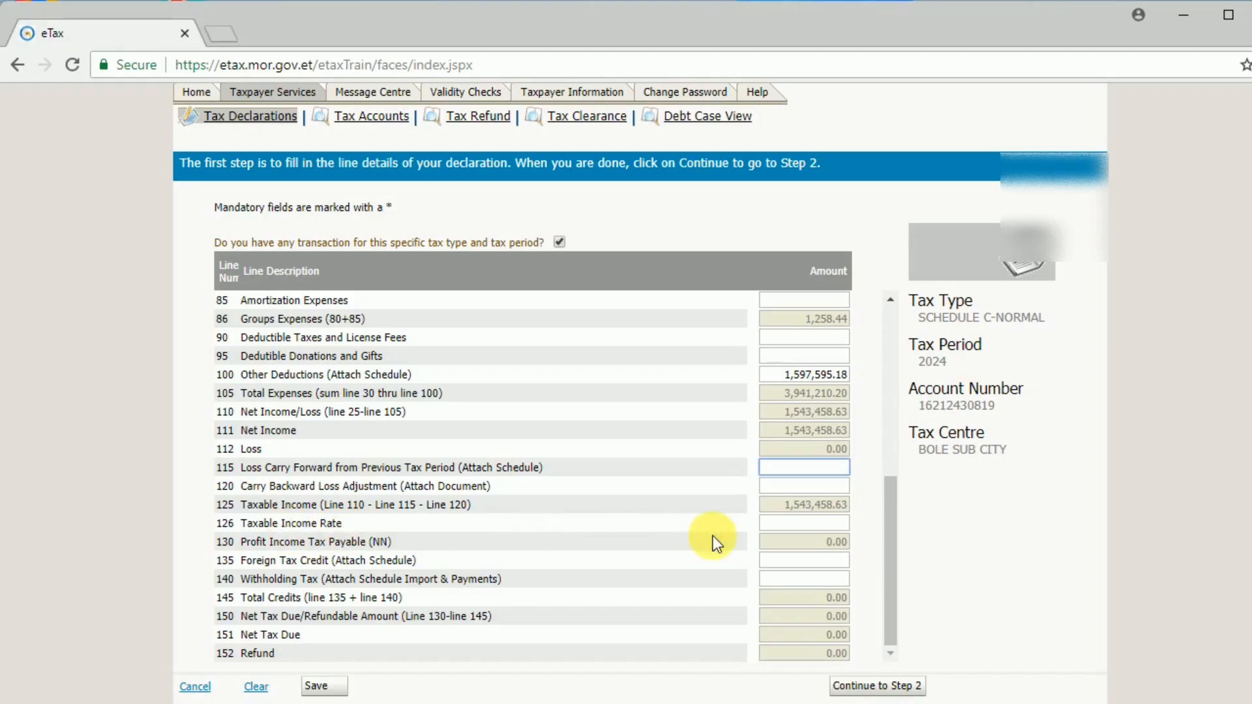
Set line 126, Taxable Income Rate, to 522,210.52 in the declaration.
left_click(797, 526)
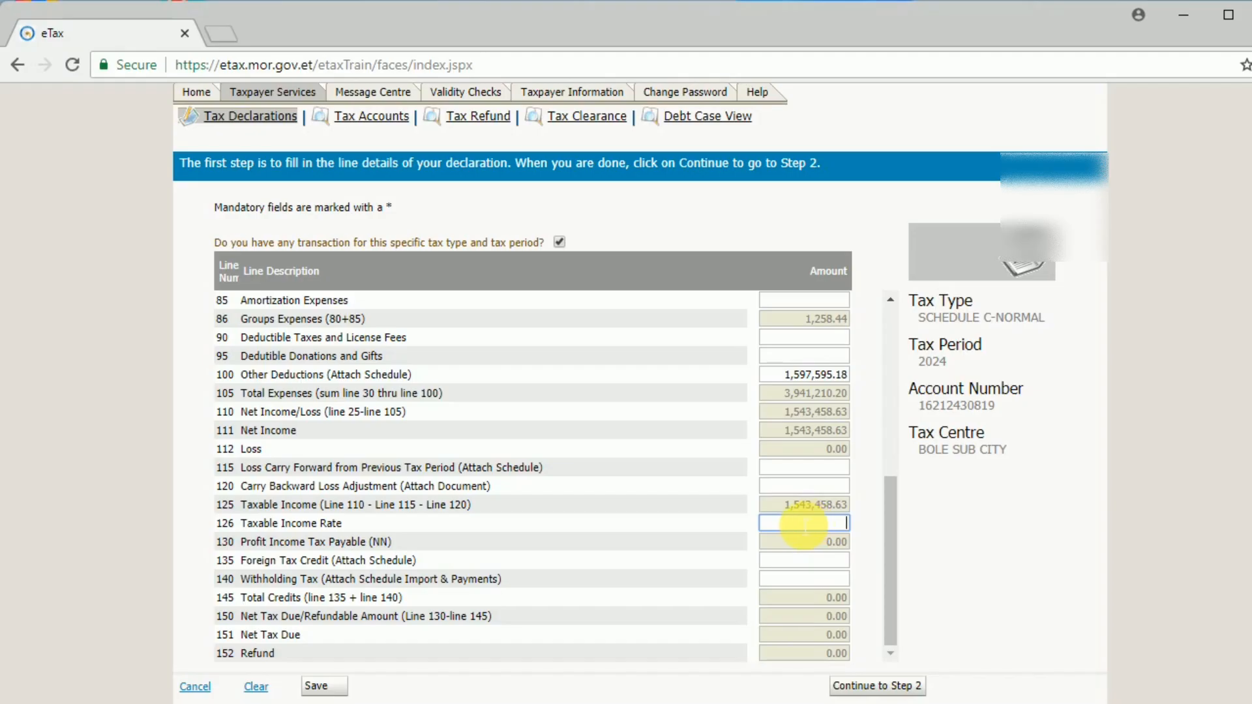
type("522210.52")
left_click(815, 547)
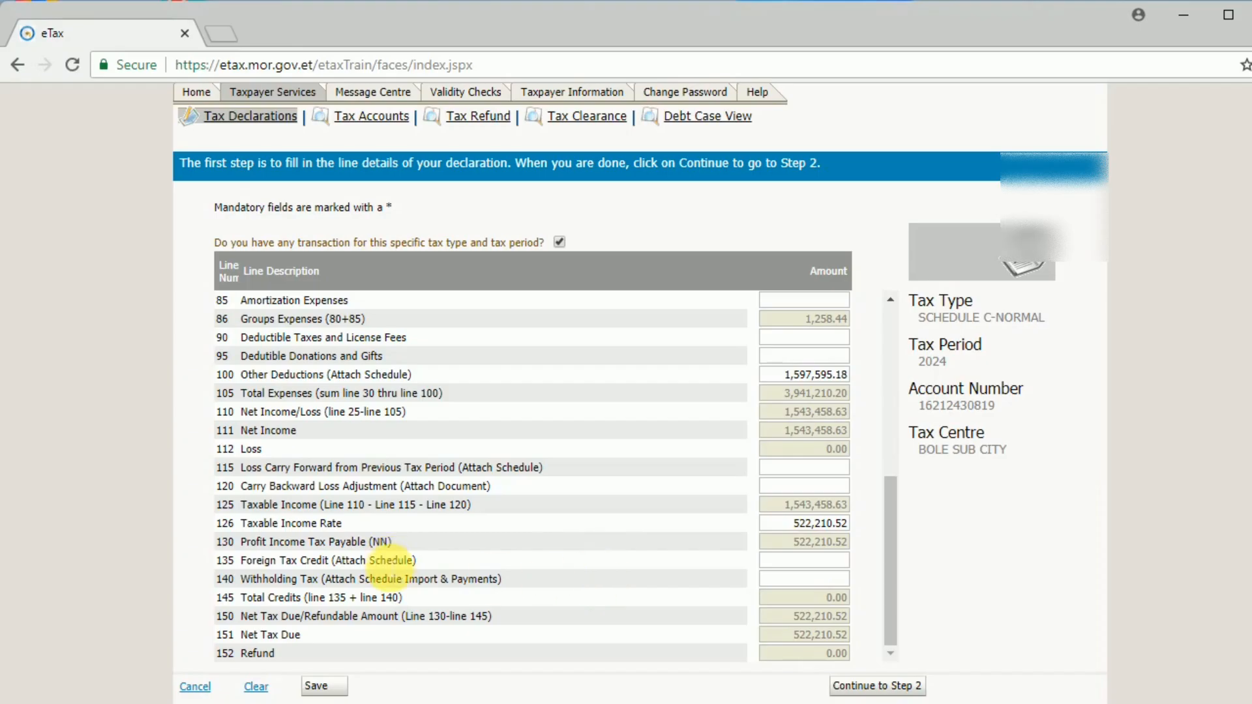
Leave line 135, Foreign Tax Credit, blank and set line 140, Withholding Tax, to 45,520.94.
left_click(787, 564)
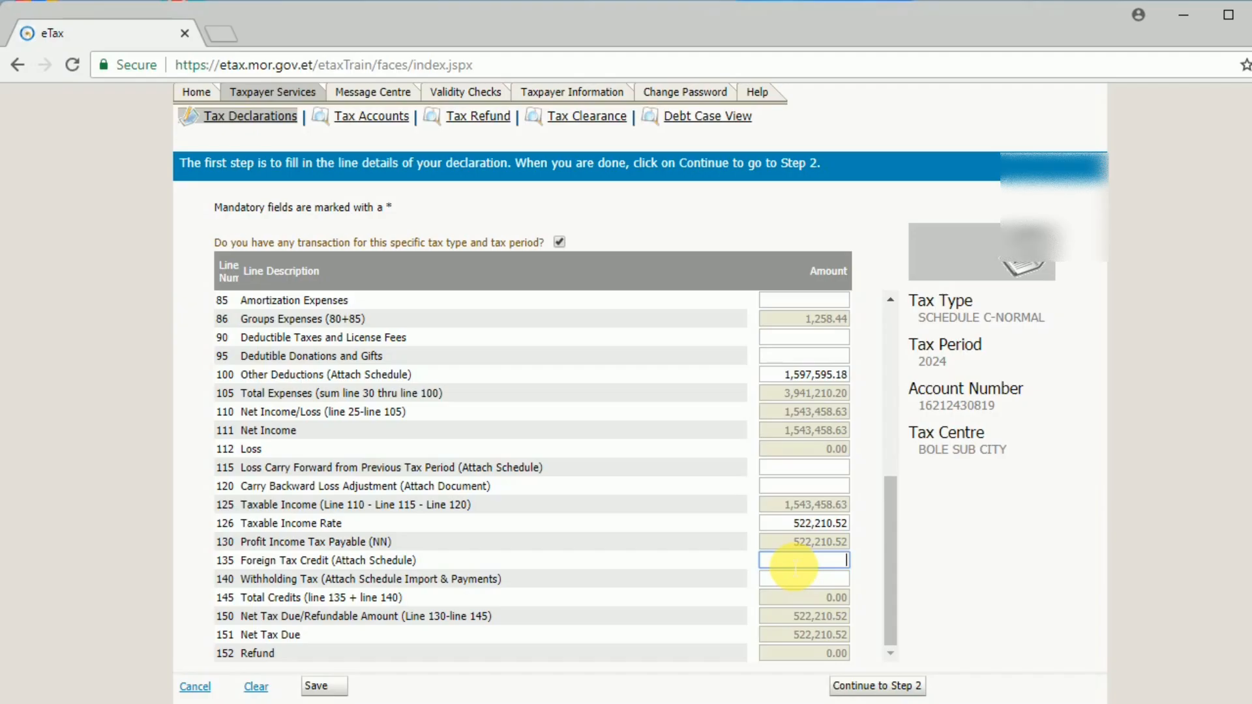
left_click(801, 585)
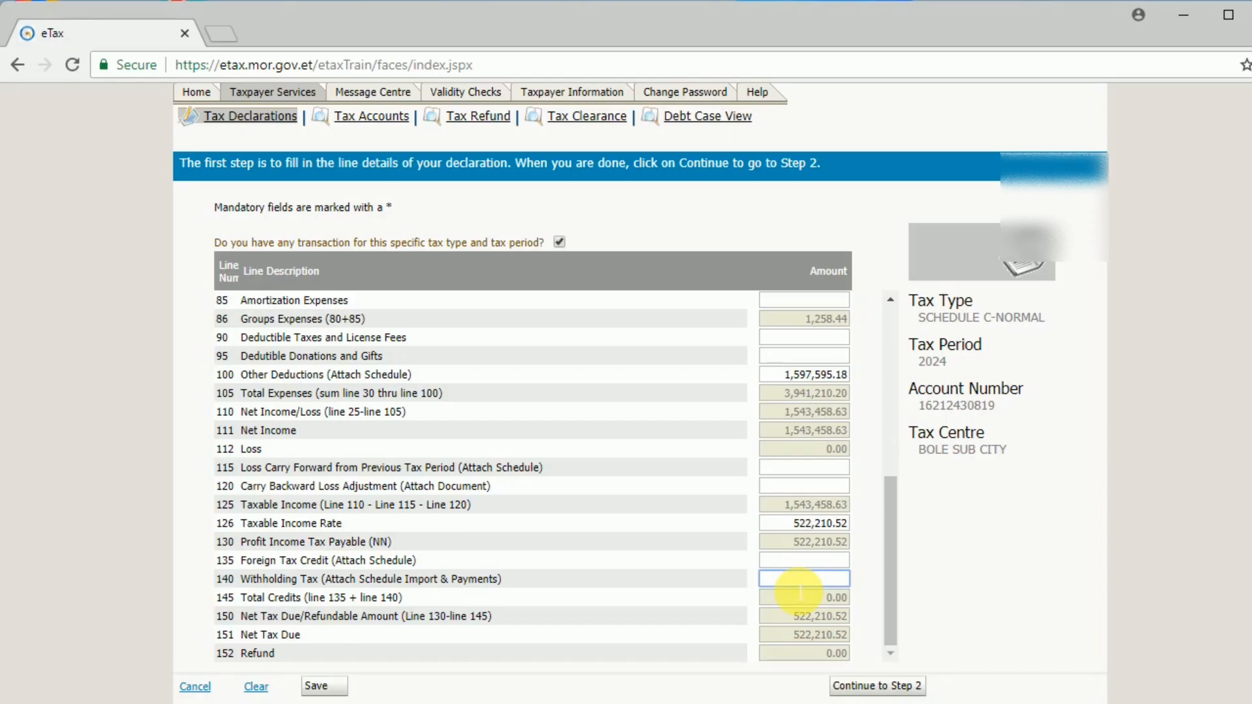
type("45520.94")
left_click(788, 598)
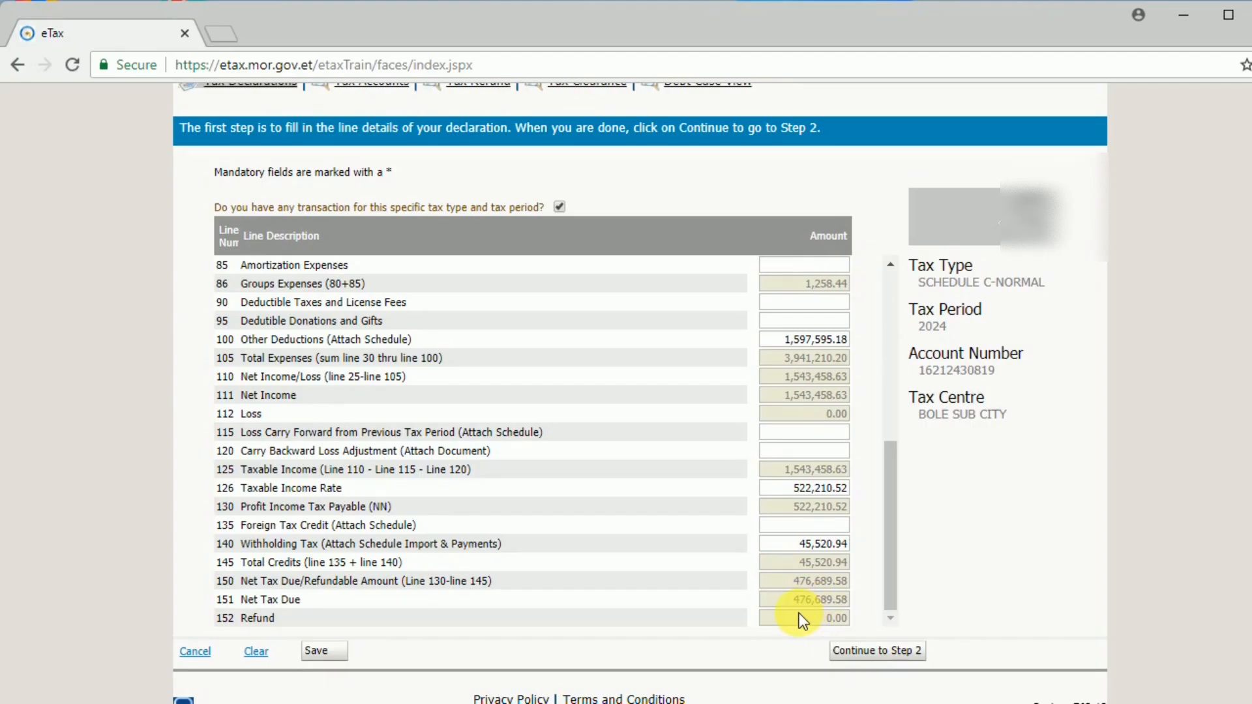
left_click(833, 601)
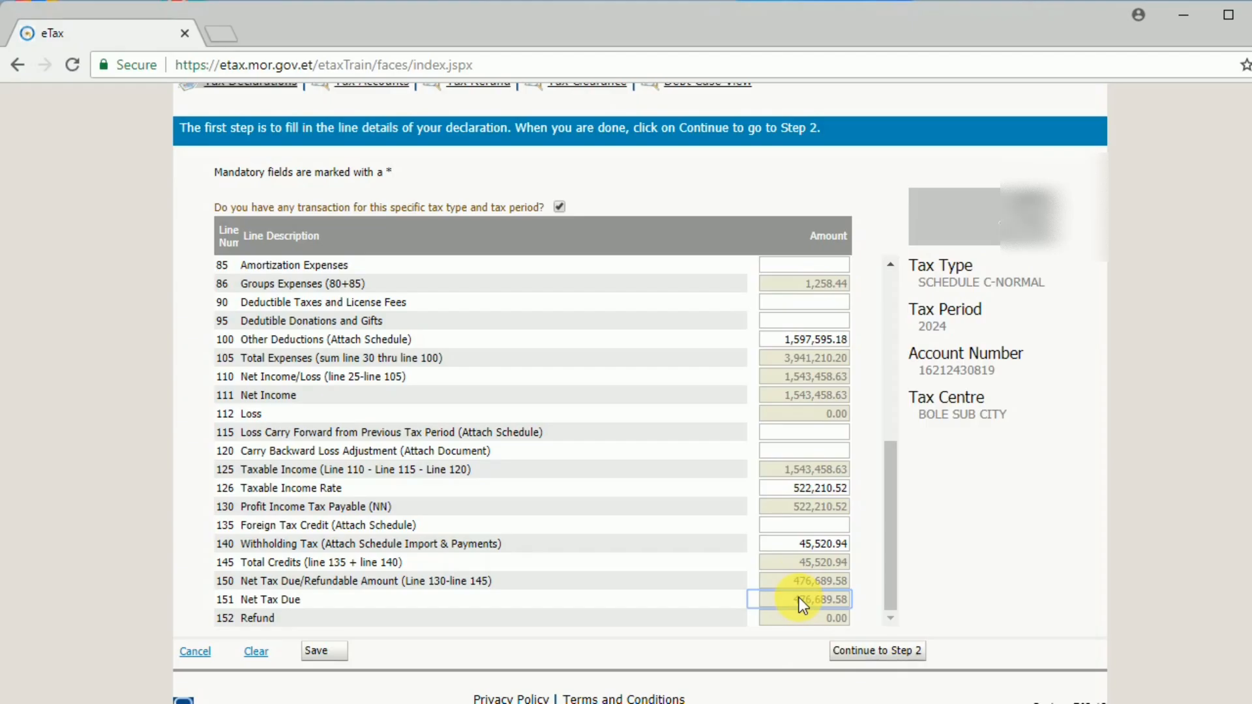
left_click(817, 620)
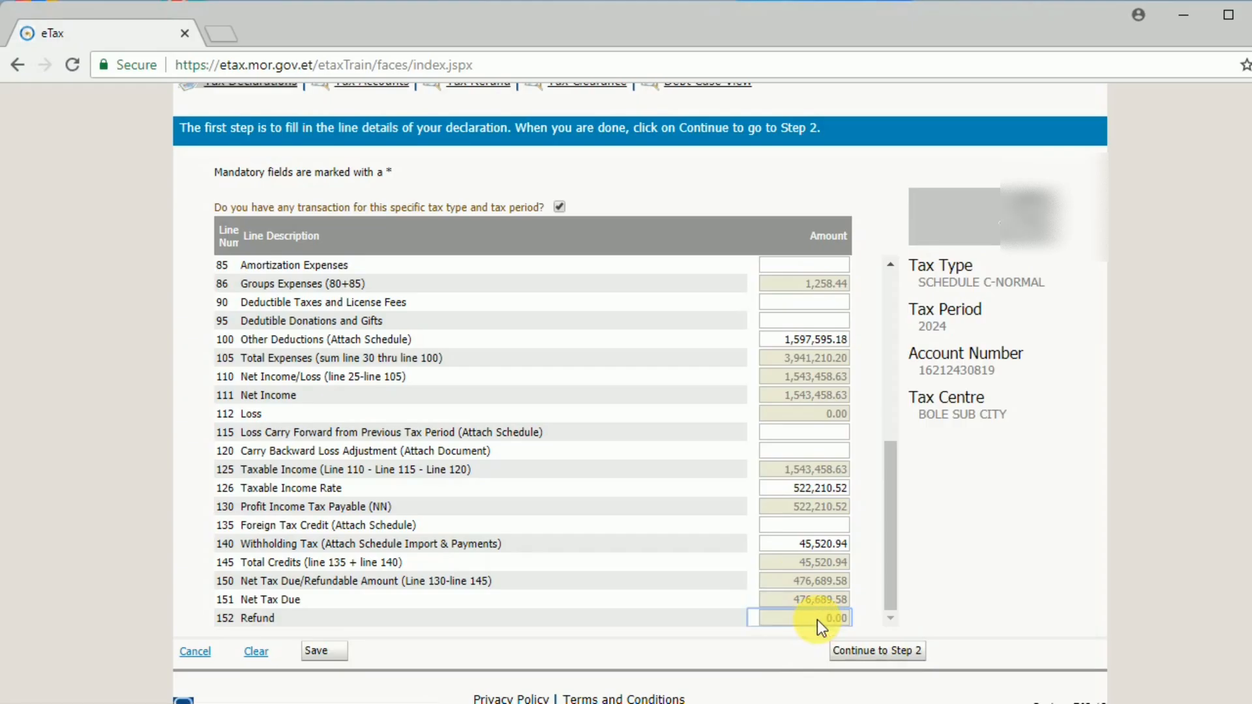
left_click(824, 600)
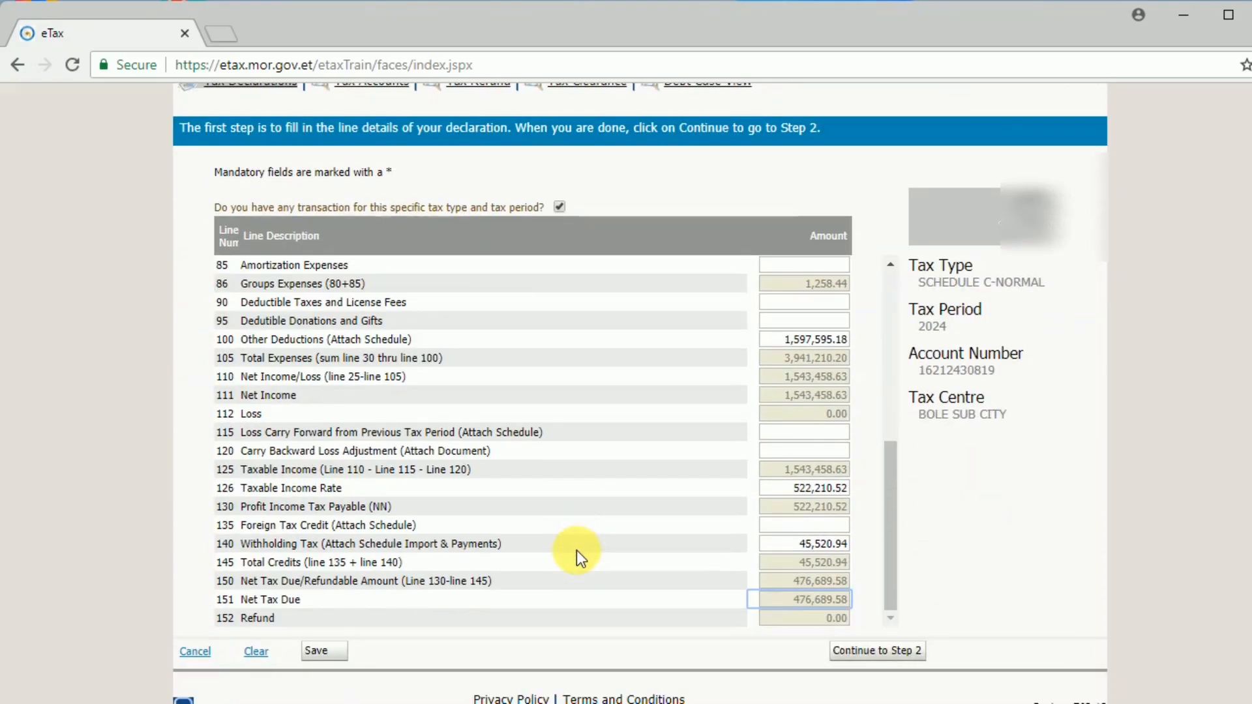
left_click(803, 581)
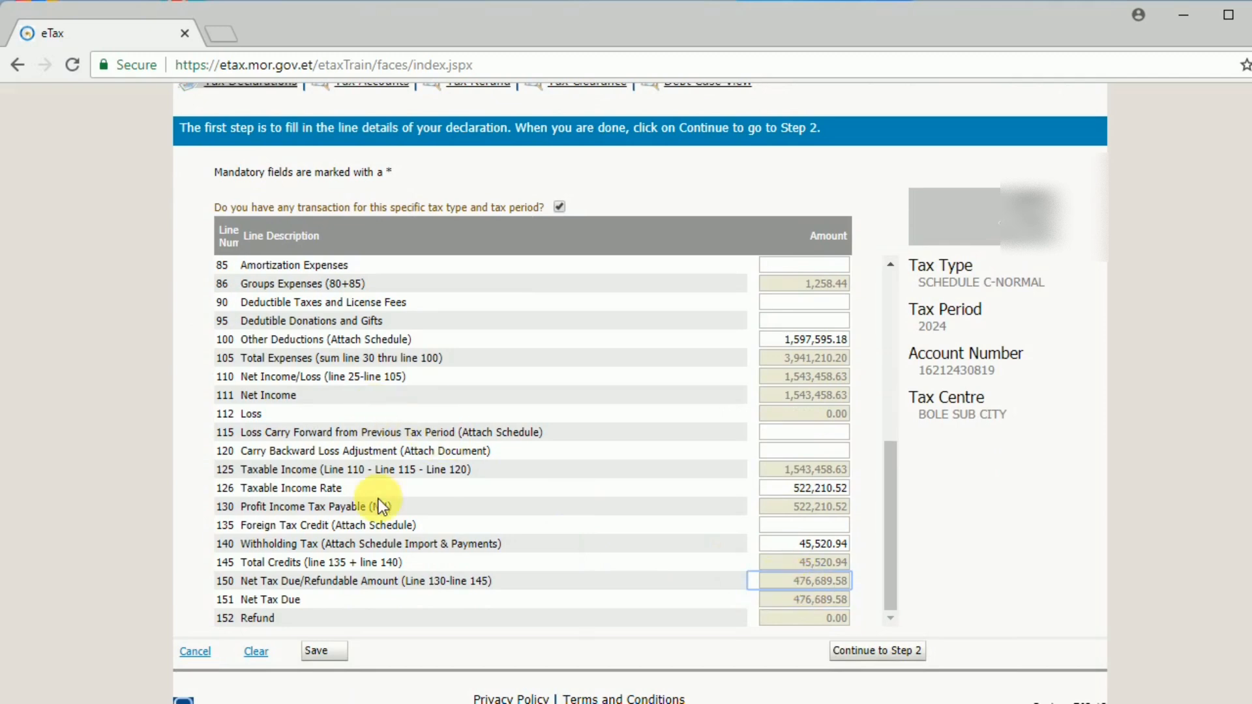
Save the completed declaration lines and continue to Step 2.
left_click(326, 645)
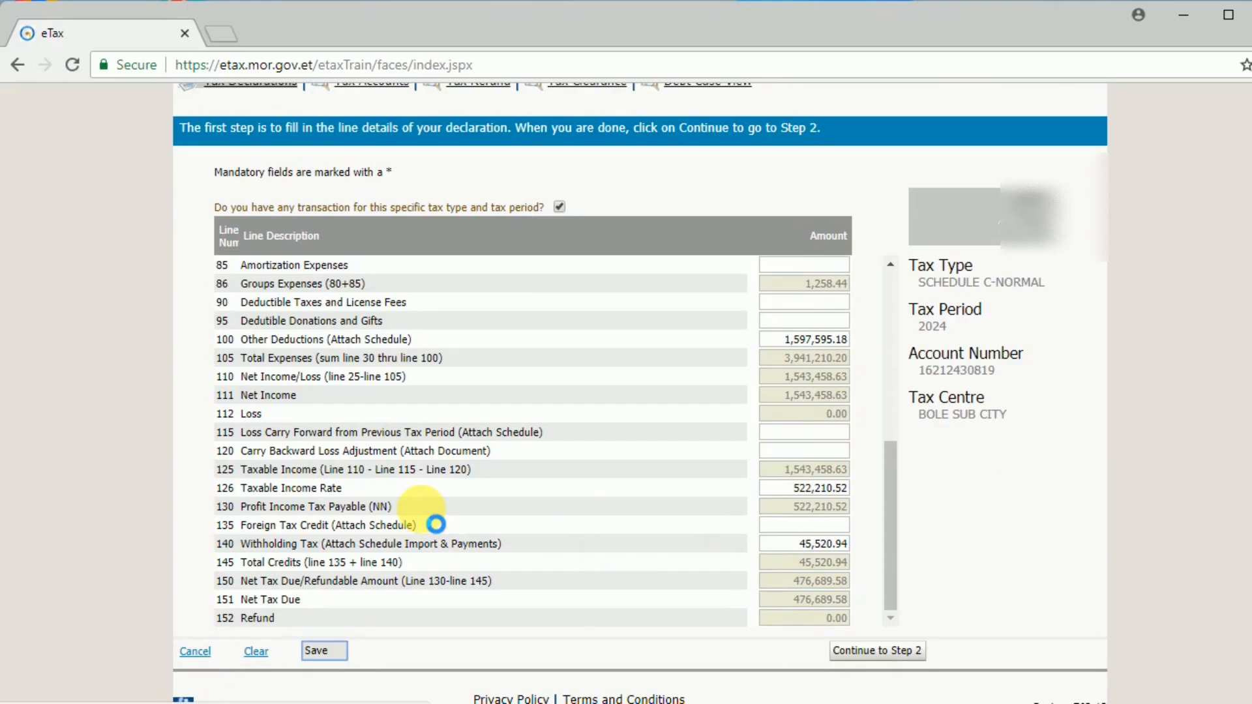
scroll(429, 518, "up", 5)
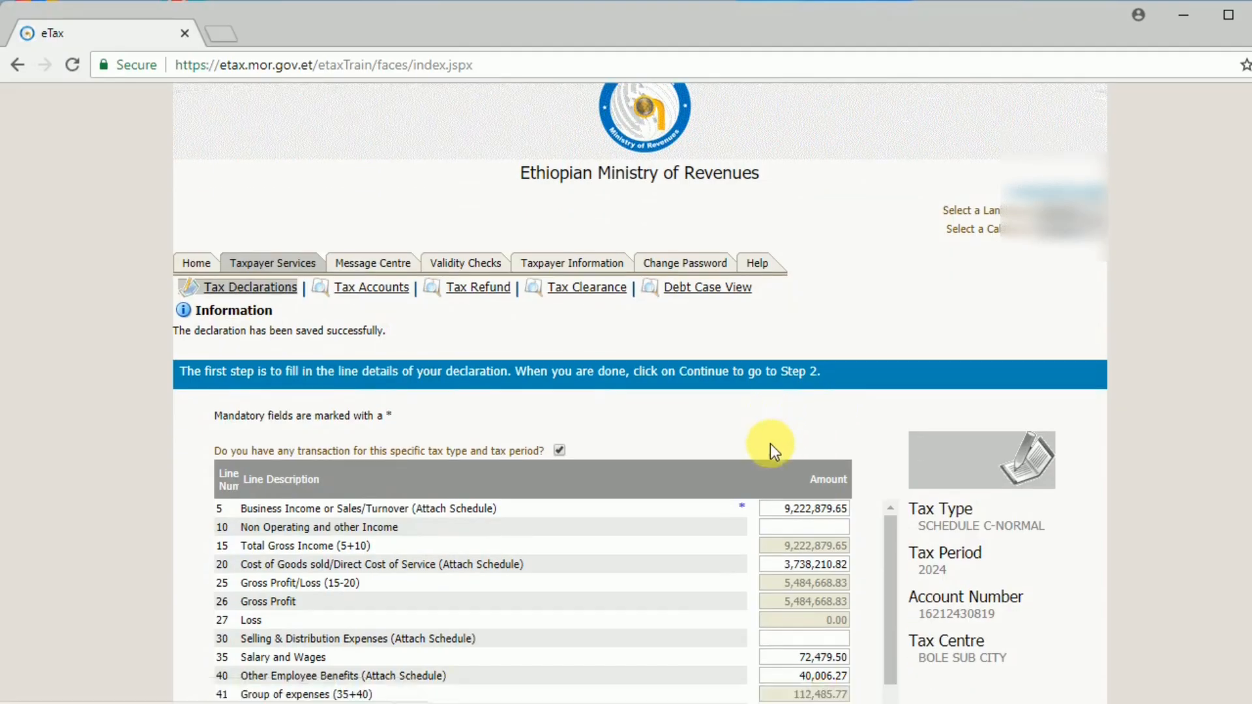
scroll(769, 443, "down", 4)
scroll(769, 443, "down", 5)
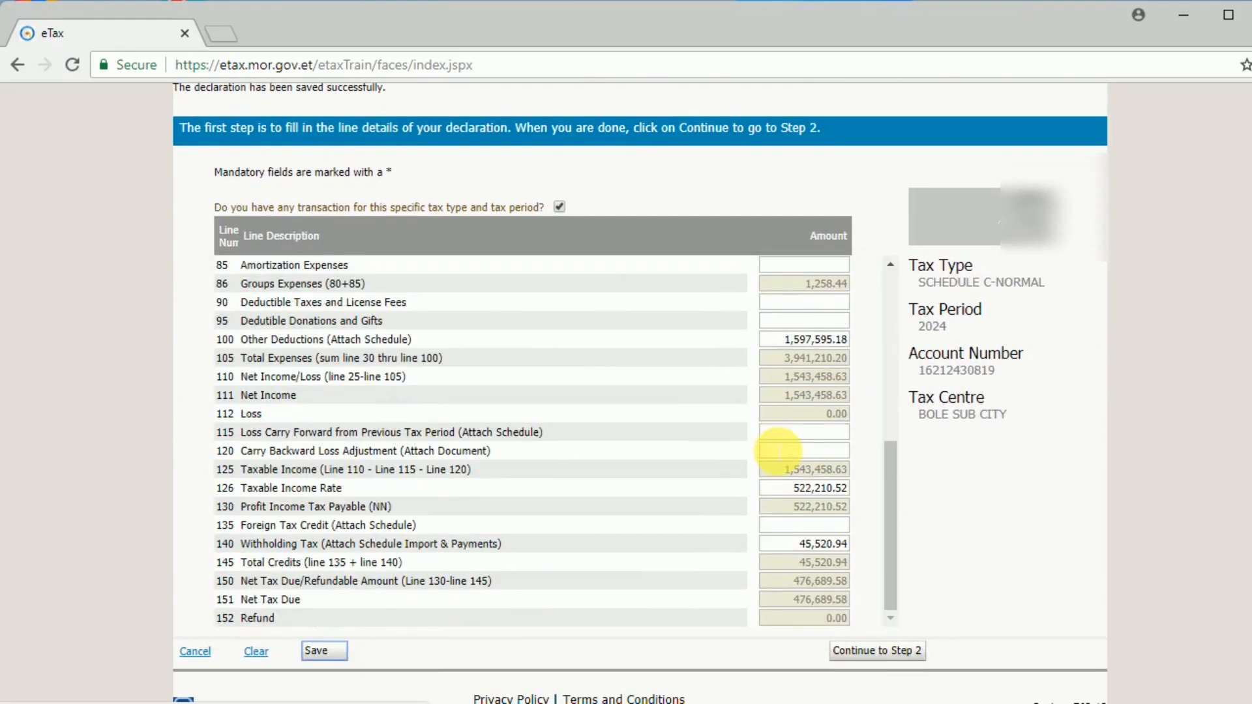
left_click(883, 652)
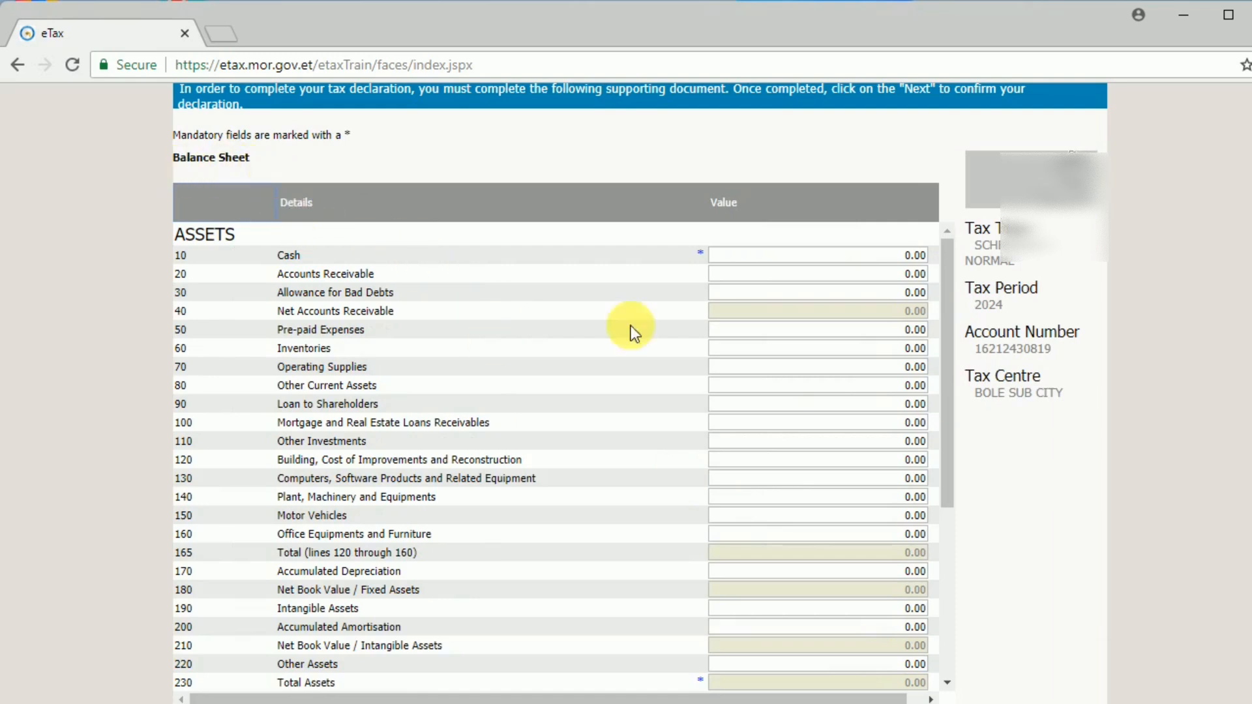
Look through the balance sheet's assets, liabilities and capital lines and set line 10, Cash, to 140,433.69.
left_click(735, 256)
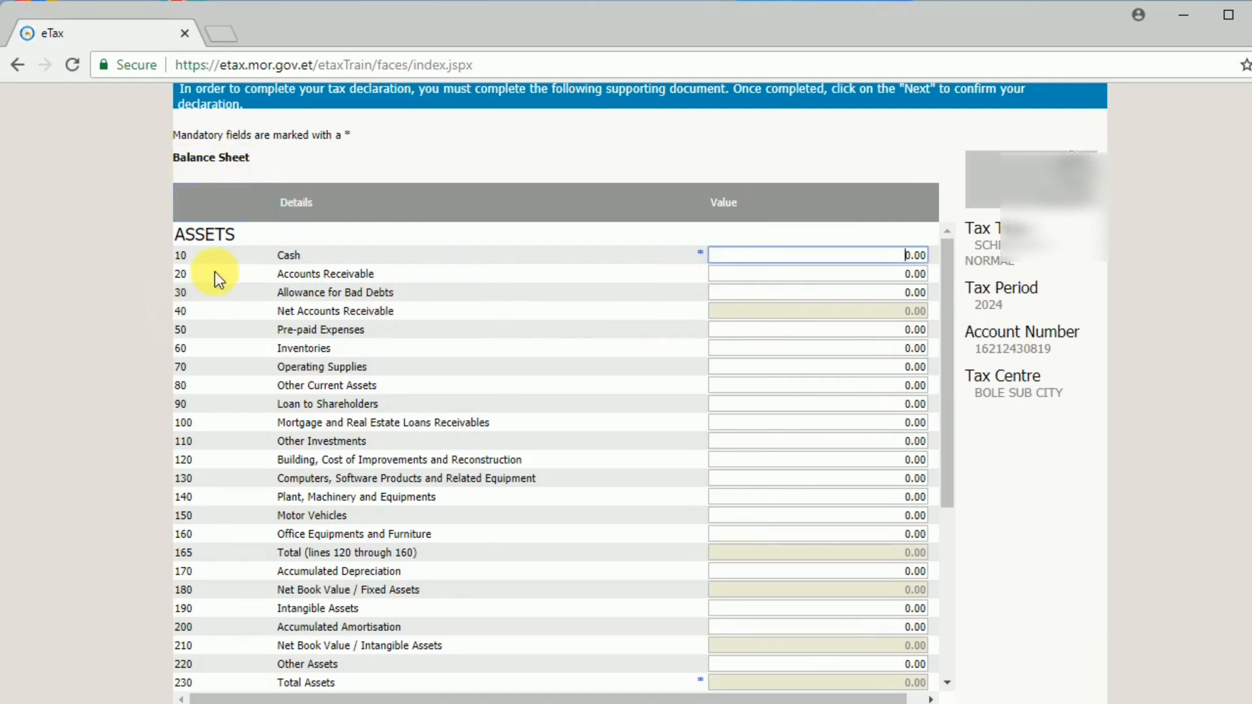
scroll(321, 391, "down", 2)
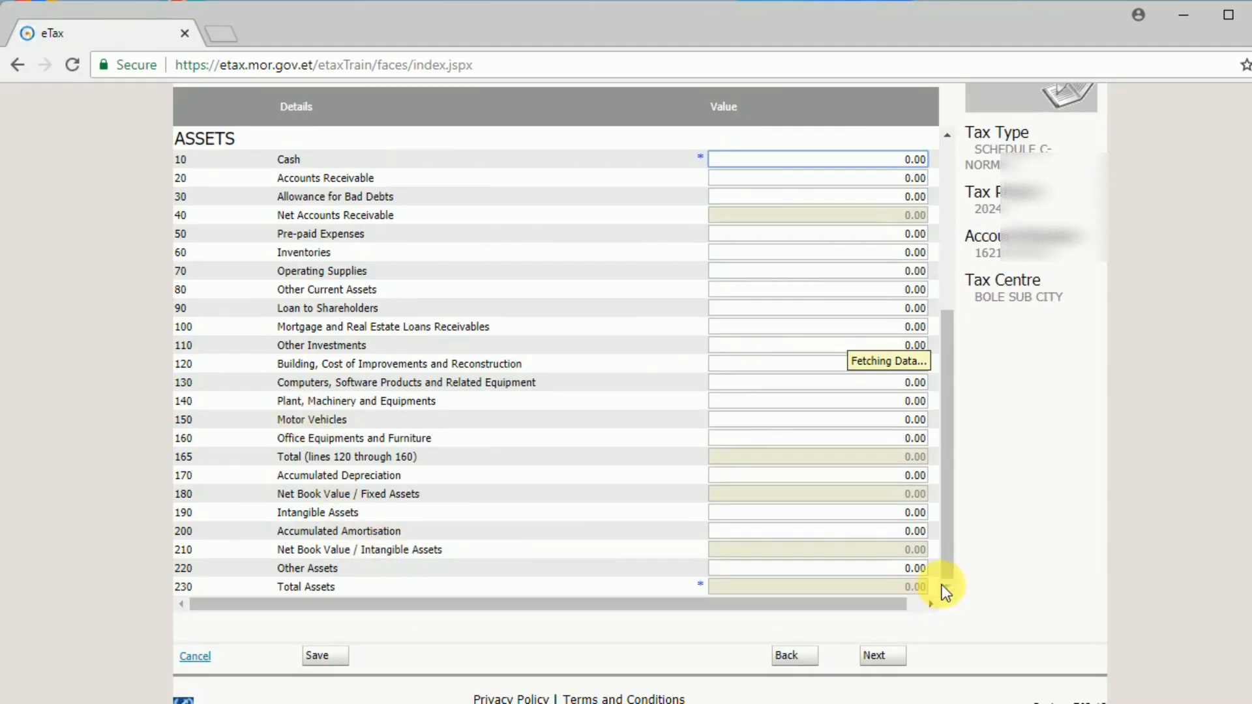
scroll(553, 526, "down", 5)
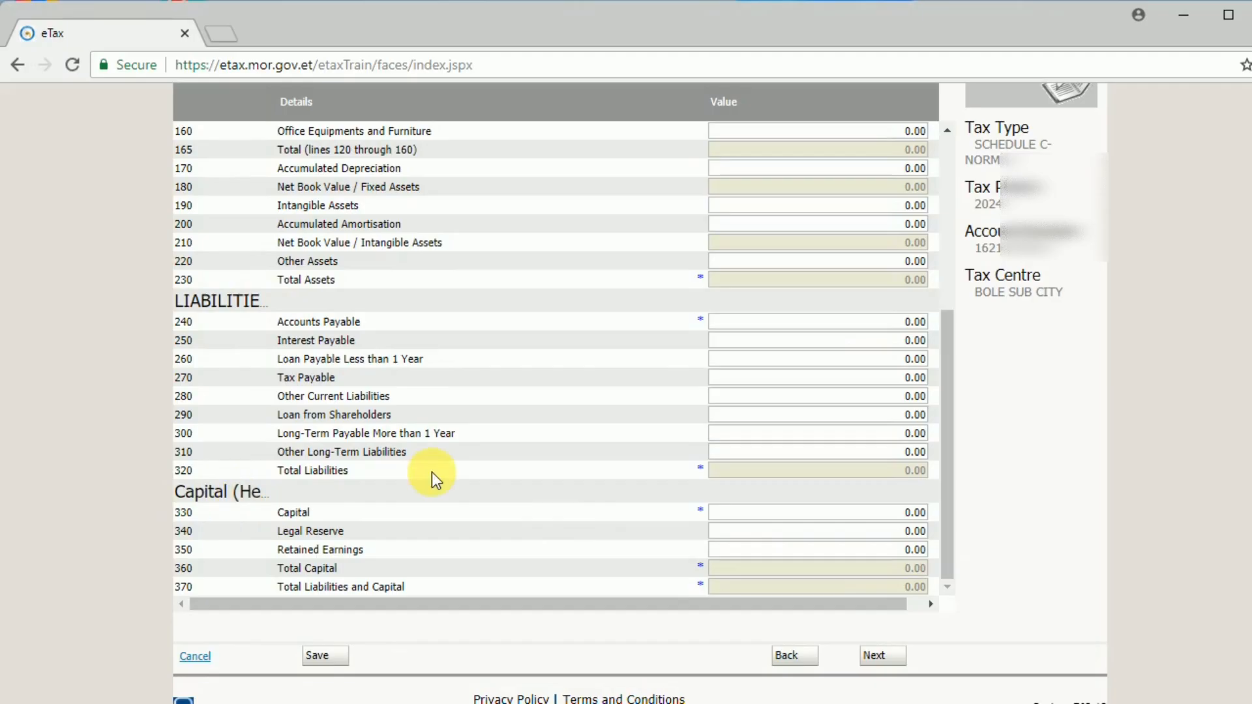
scroll(432, 472, "up", 10)
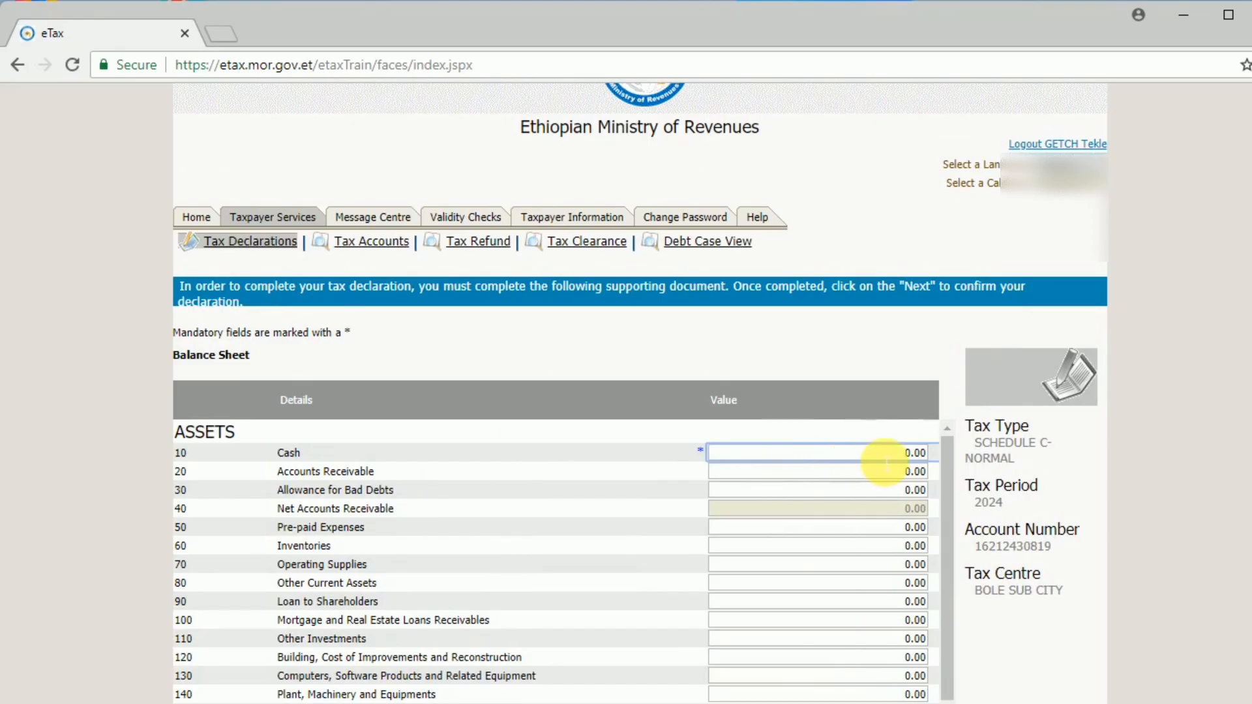
left_click_drag(904, 454, 931, 464)
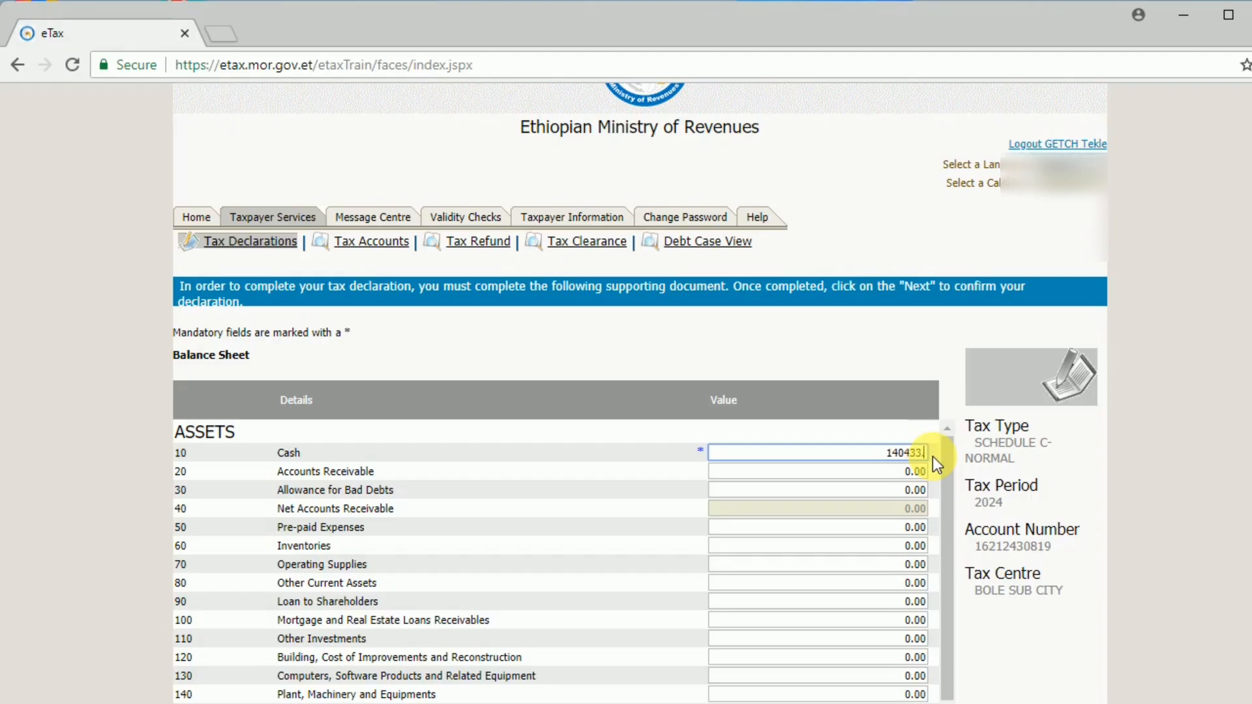
type(".69")
Set line 20, Accounts Receivable, to 542,727.88 in the balance sheet's assets.
scroll(903, 507, "down", 3)
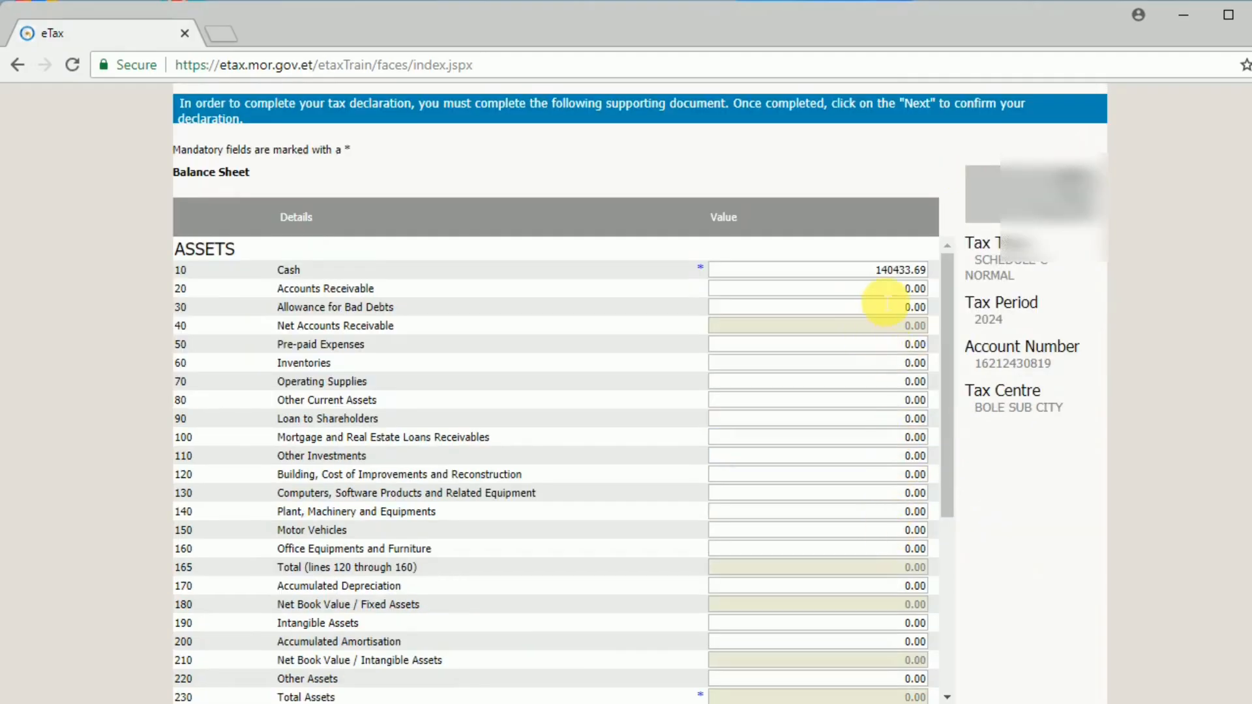
left_click(916, 293)
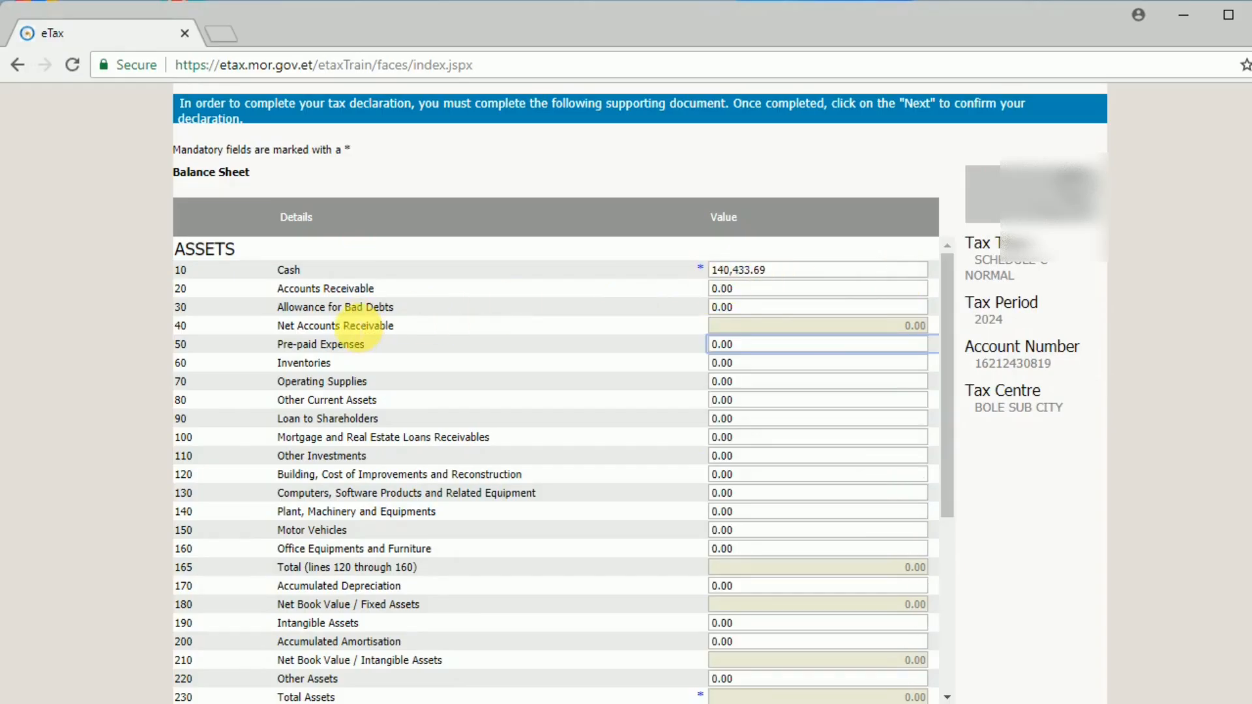
left_click(750, 292)
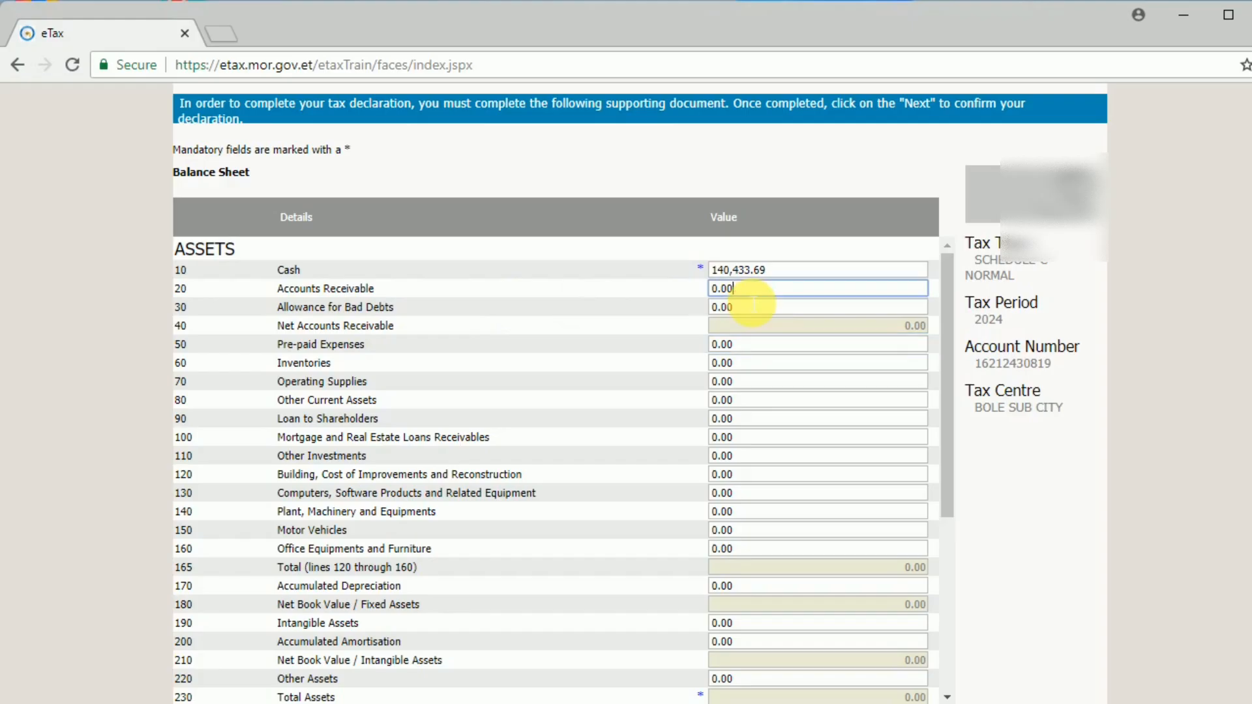
key("BackSpace")
key("BackSpace")
key("BackSpace")
key("BackSpace")
type("542")
type("727.88")
left_click(744, 328)
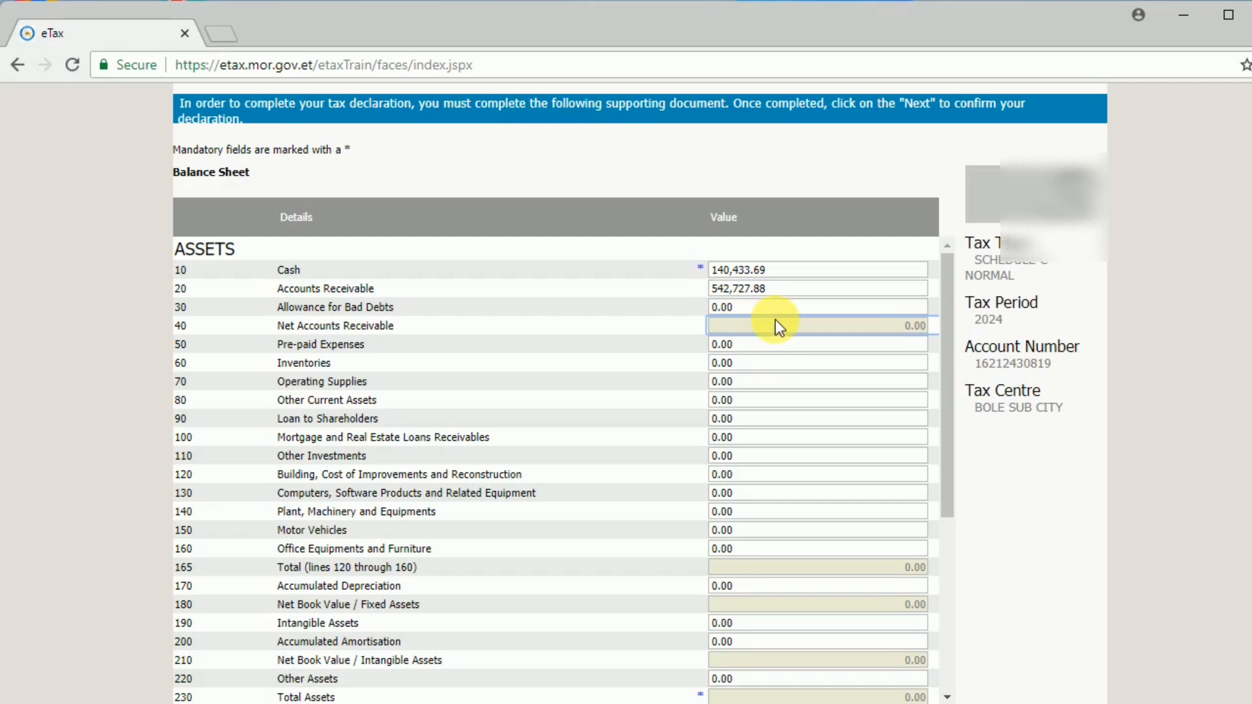
Leave lines 30 and 50 at 0.00 and set line 60, Inventories, to 2,670,534.48.
left_click(746, 308)
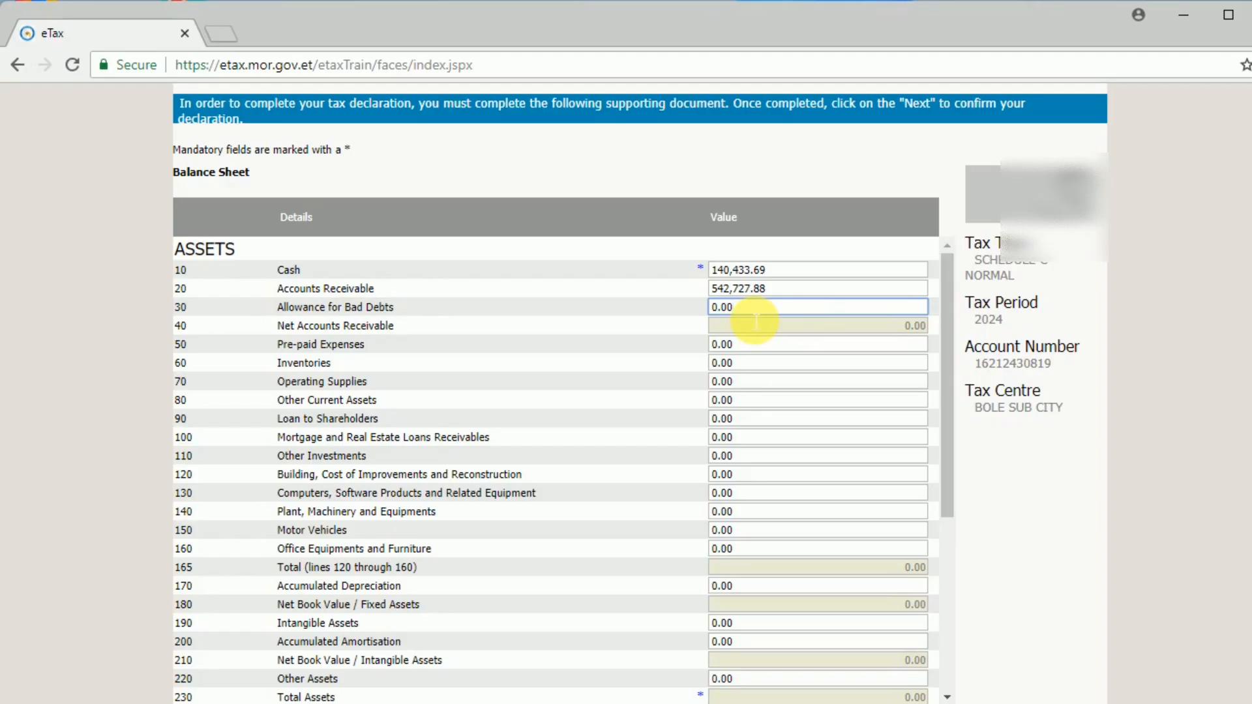
left_click(783, 295)
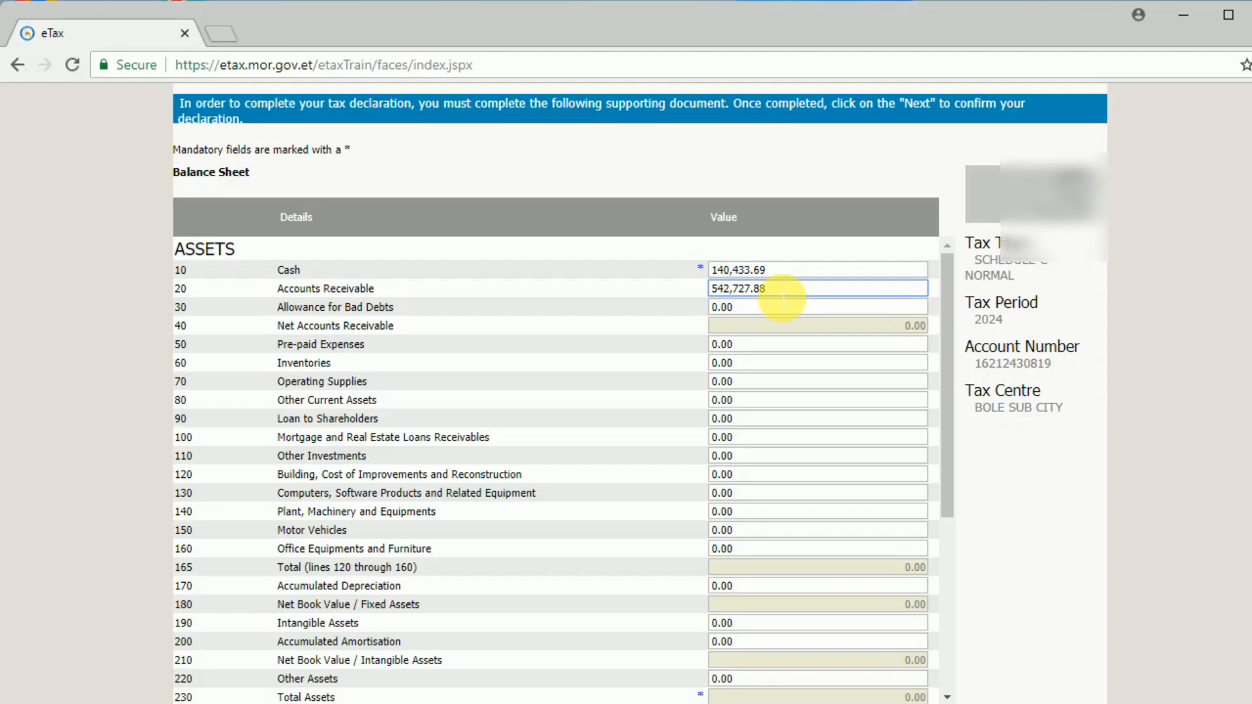
left_click(758, 308)
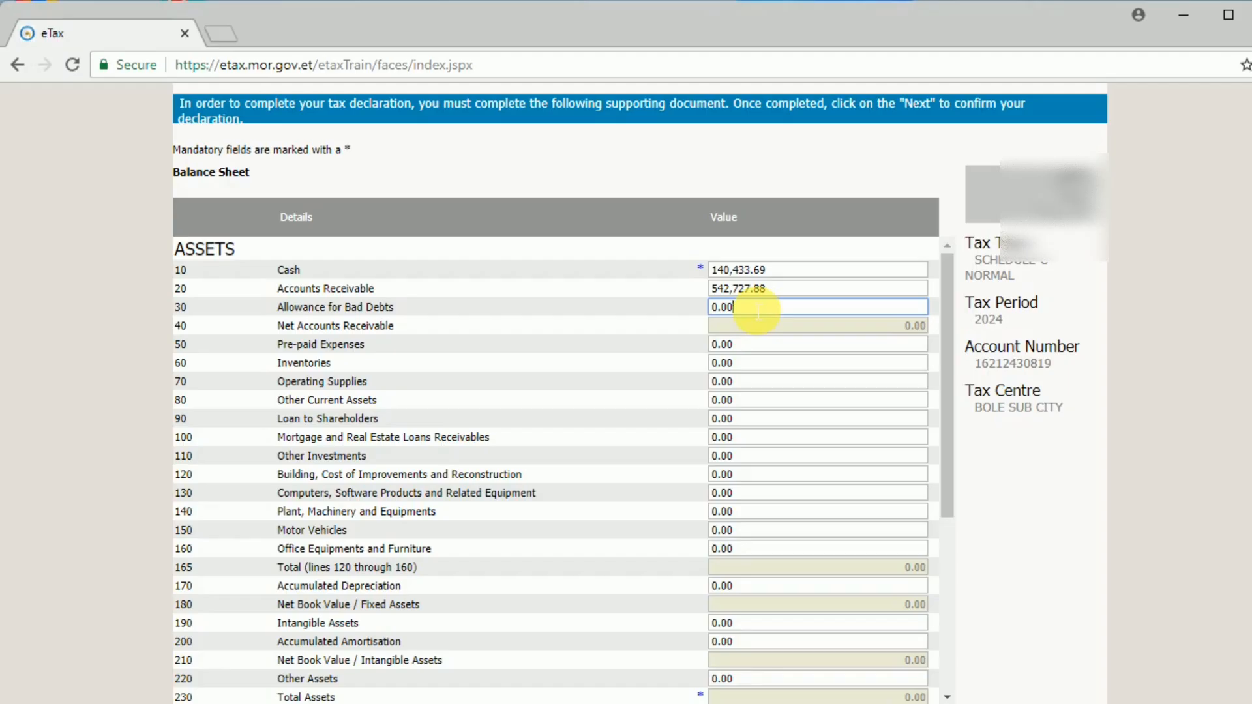
double_click(756, 308)
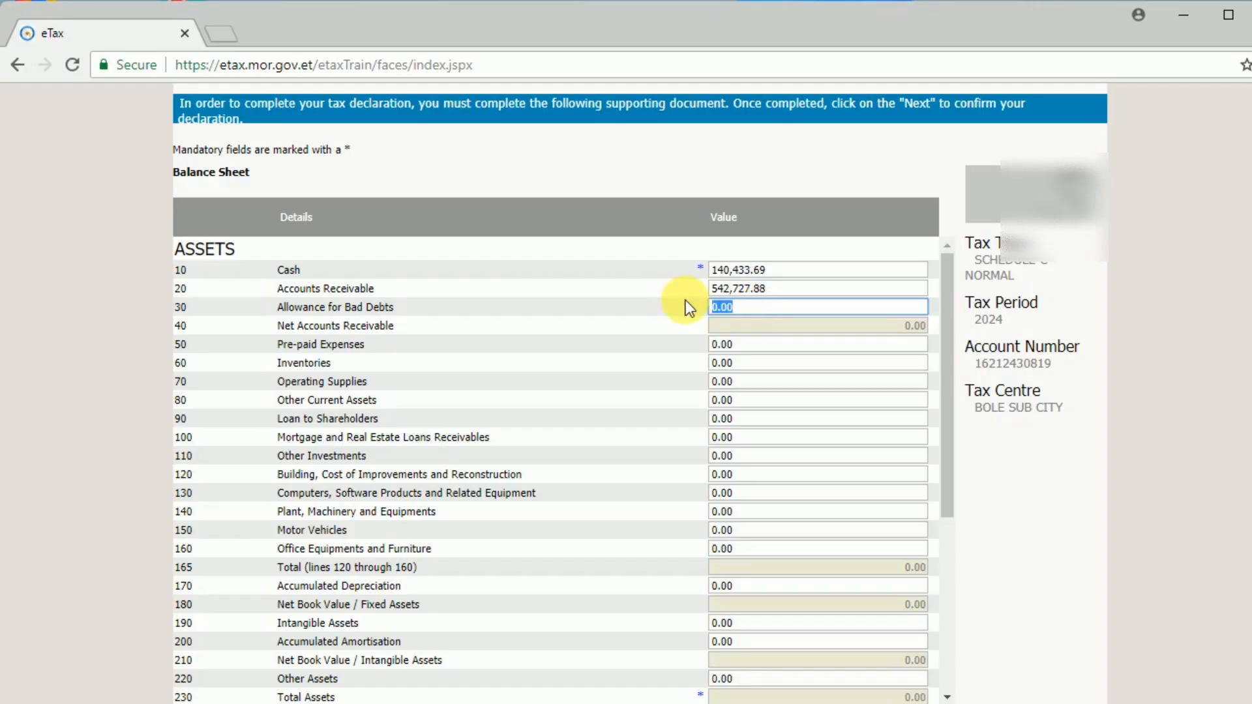
left_click(739, 324)
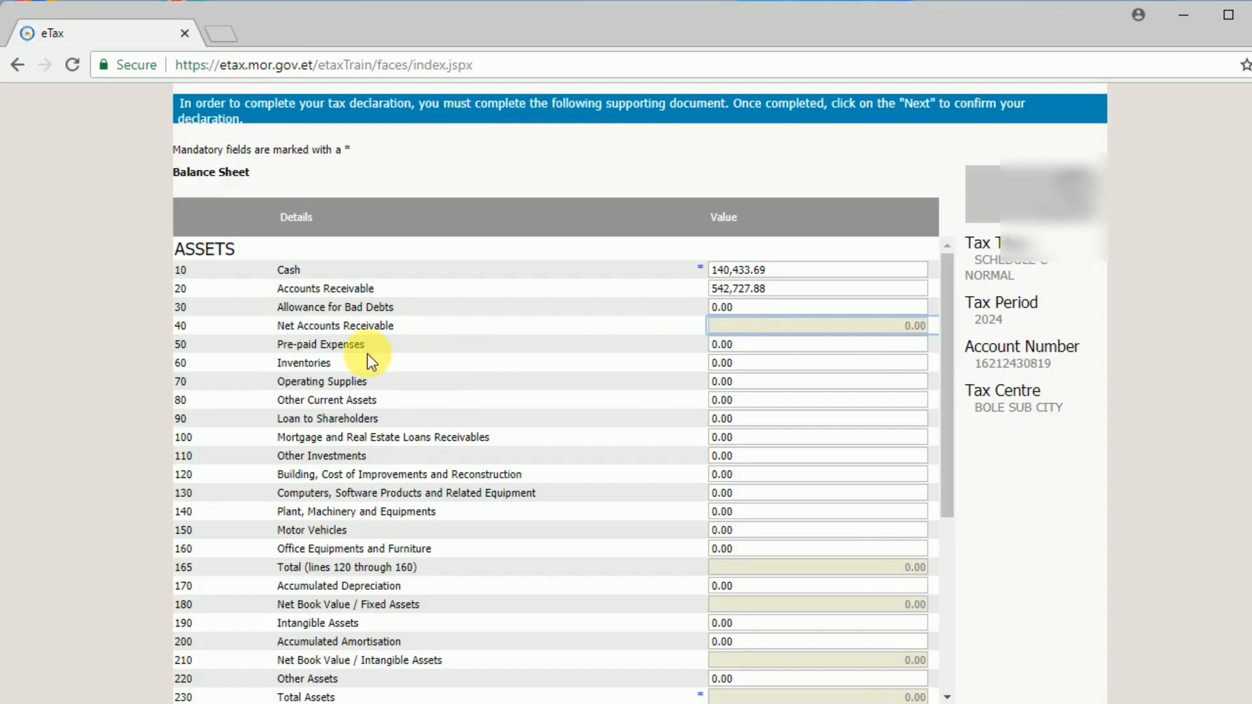
left_click(765, 346)
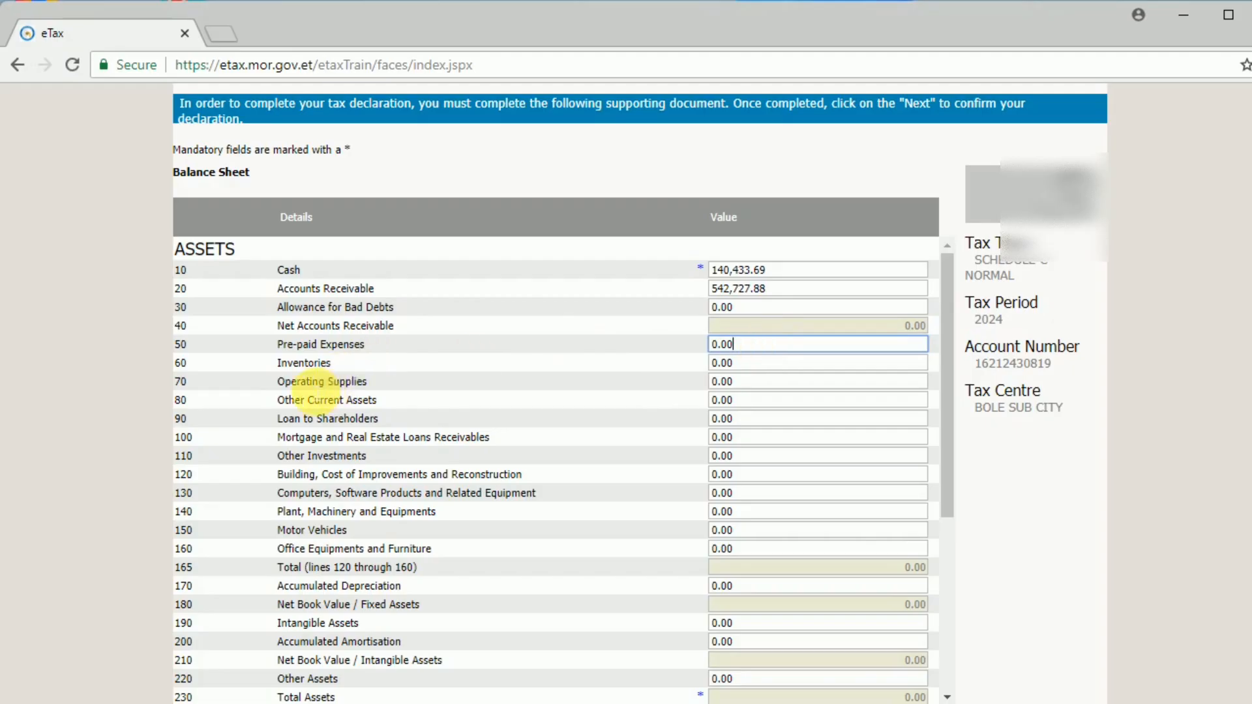
left_click(756, 363)
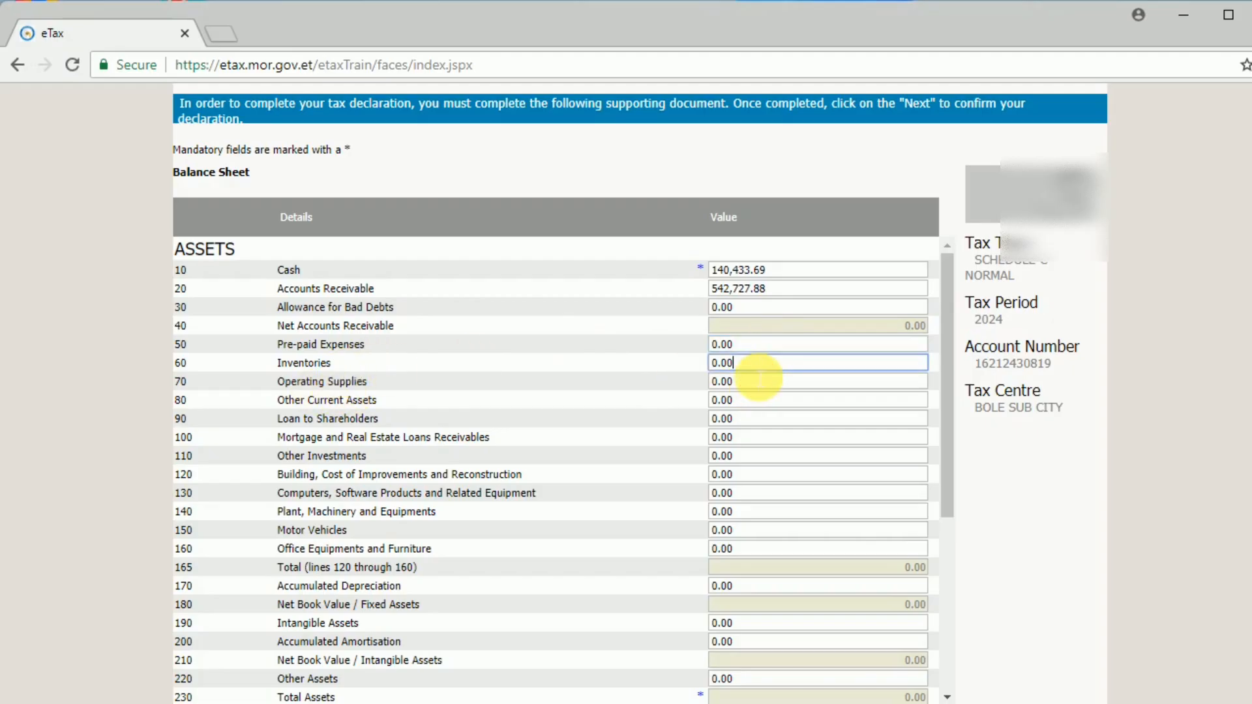
left_click_drag(736, 364, 705, 363)
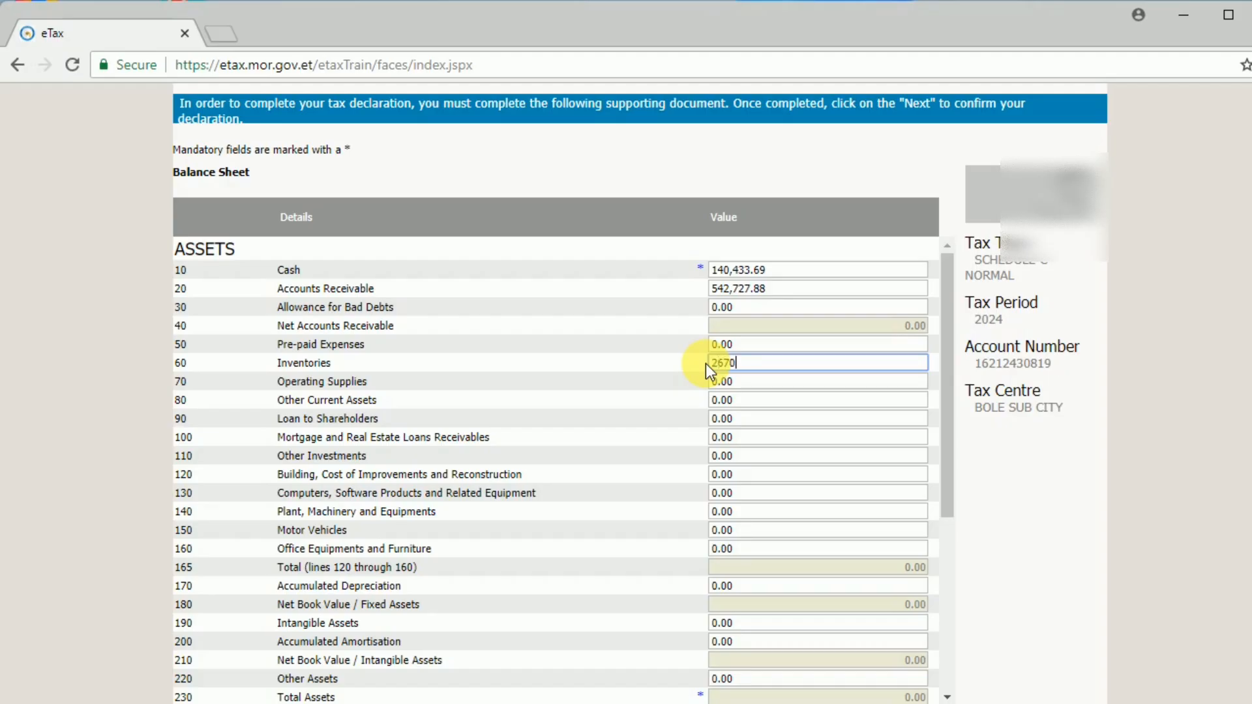
type("534.48")
Set line 80, Other Current Assets, to 471,527.47 in the balance sheet's assets.
left_click(754, 405)
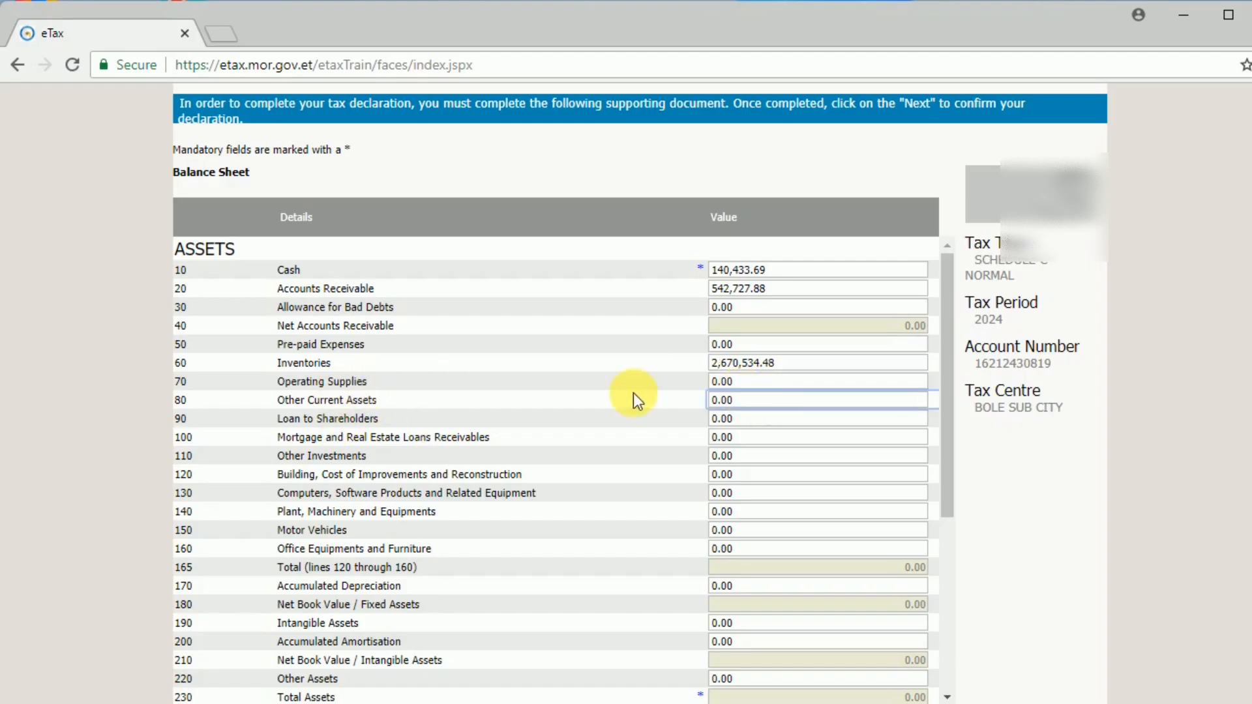
left_click(762, 383)
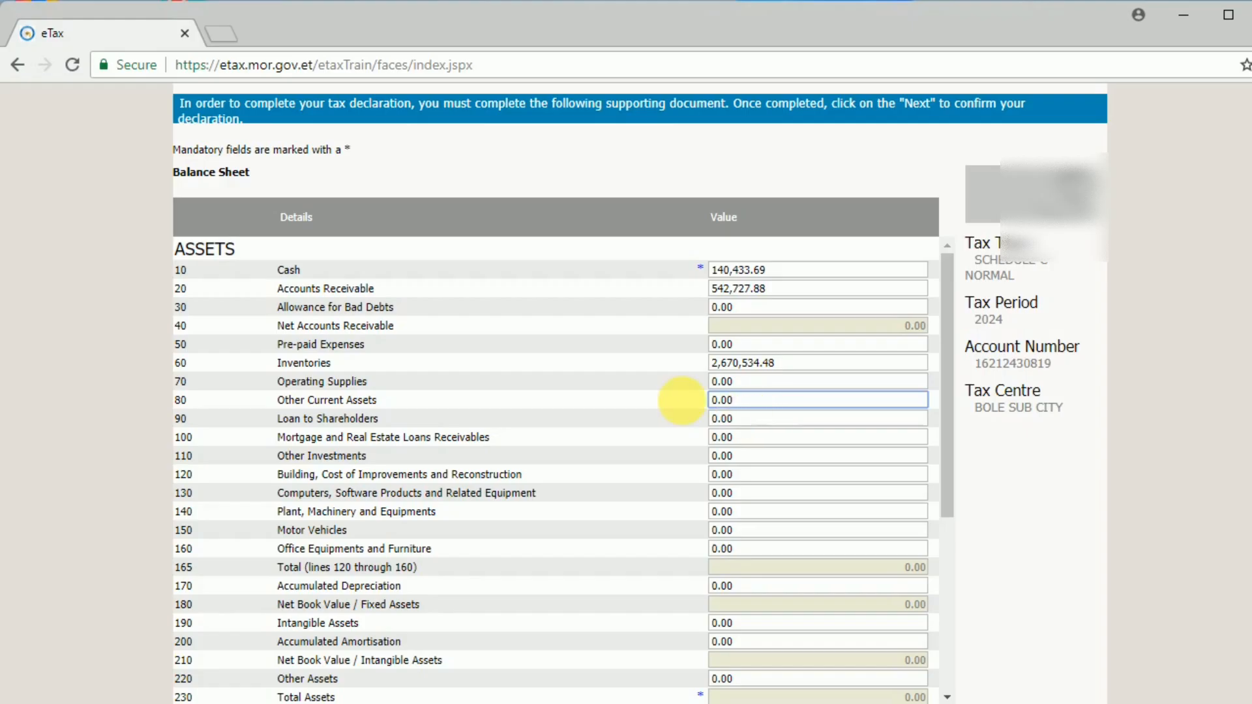
key("ctrl+a")
type("471527.47")
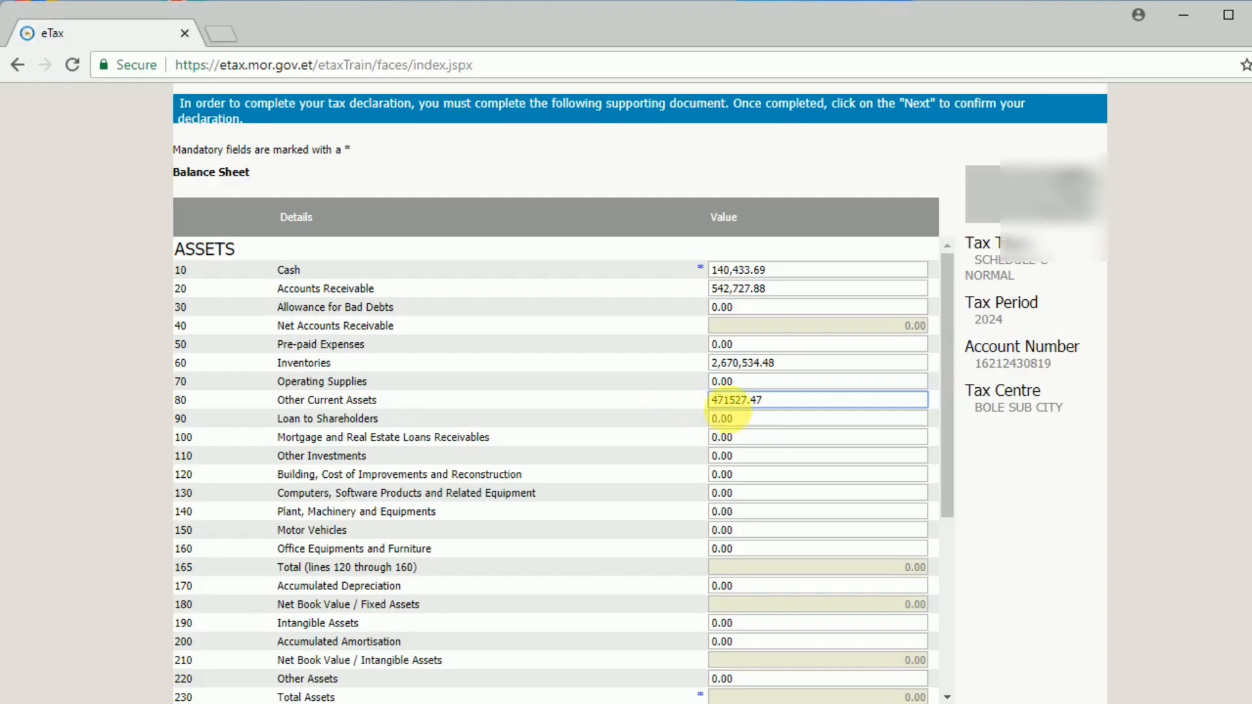
left_click(760, 425)
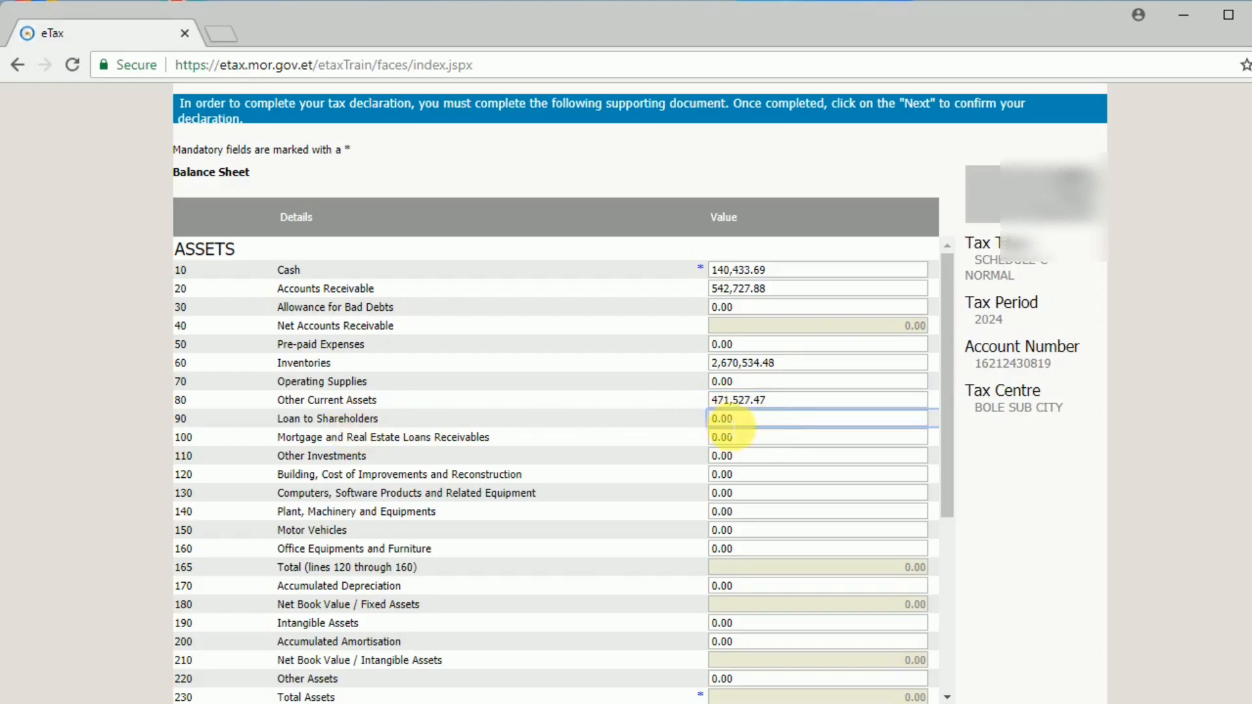
left_click(762, 427)
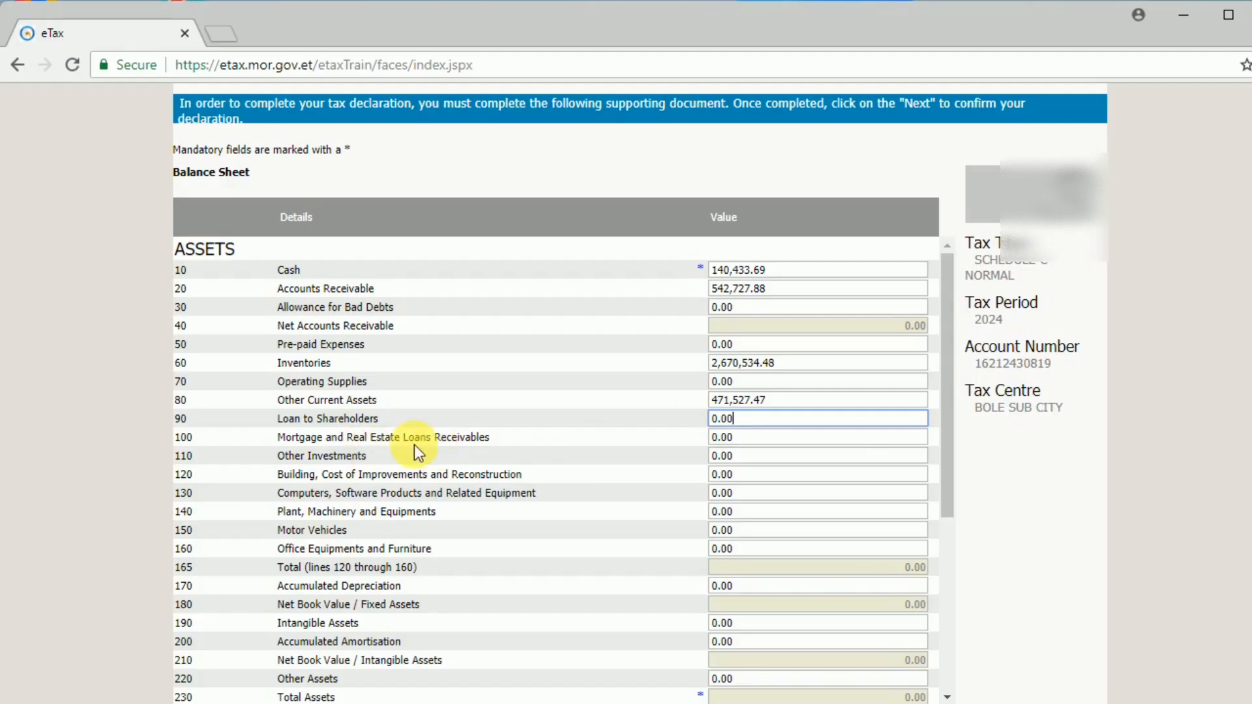
Leave lines 100 through 150 at 0.00 and set line 160, Office Equipments and Furniture, to 8,389.63.
left_click(751, 442)
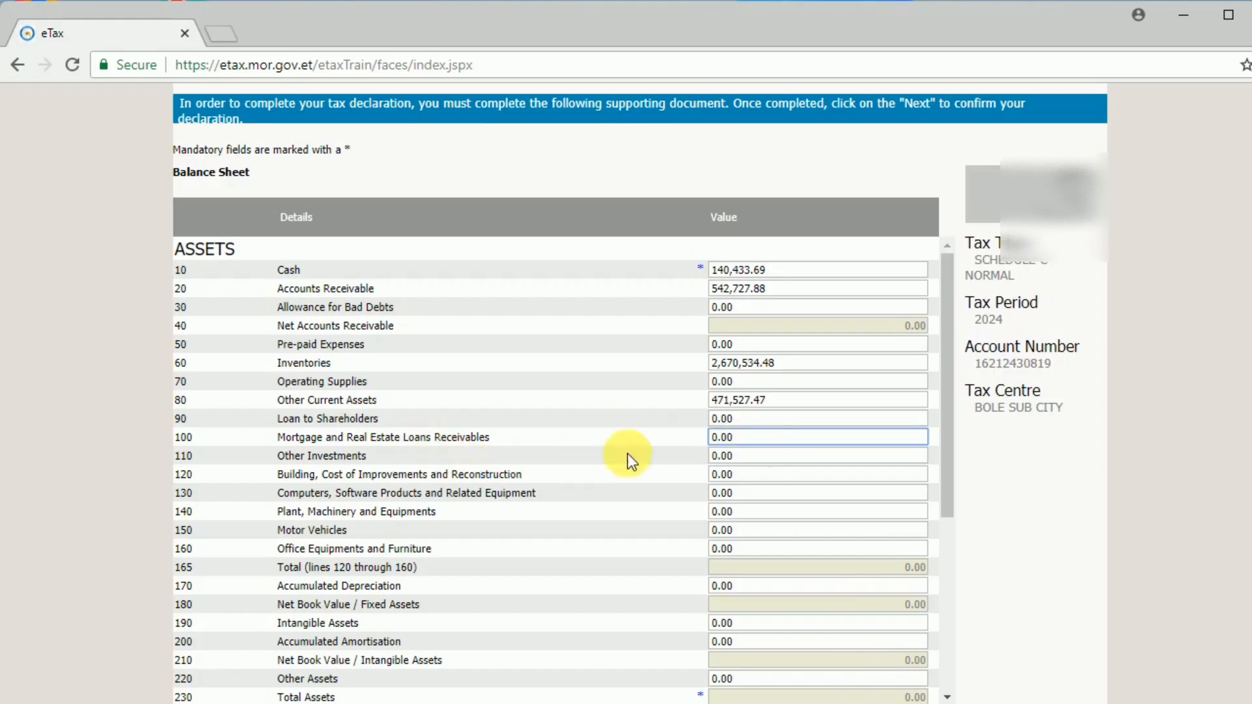
left_click(754, 457)
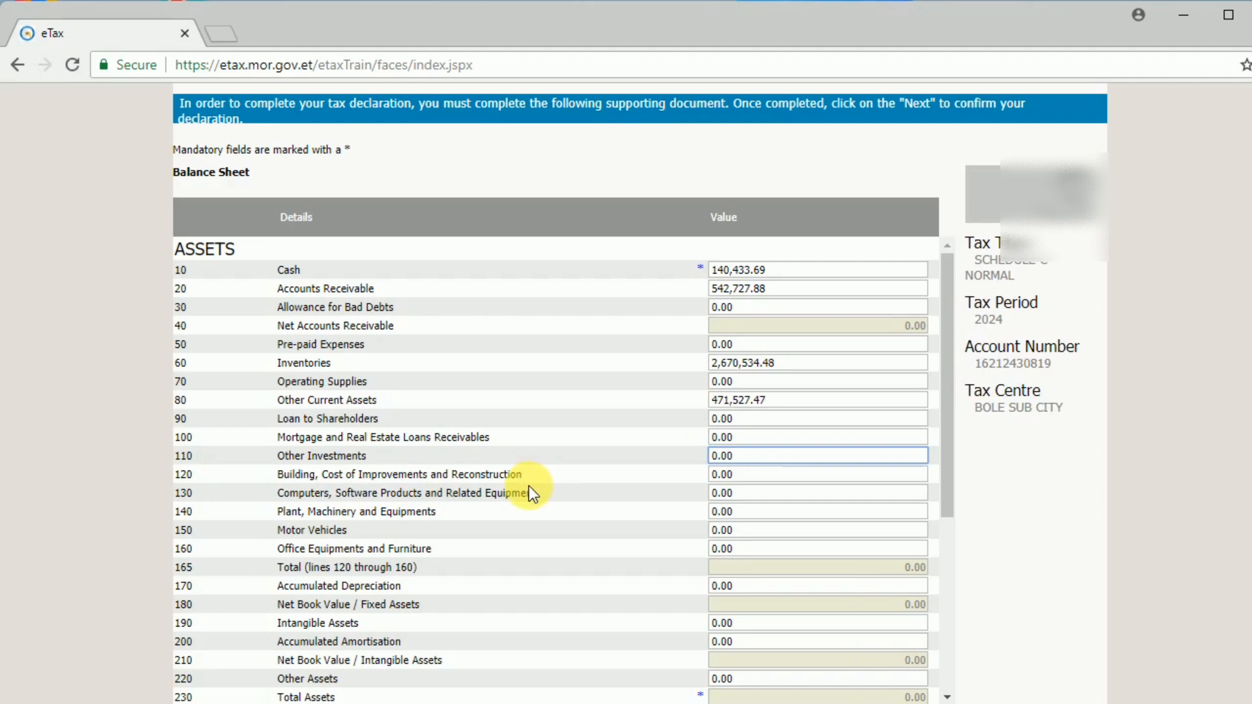
left_click(751, 481)
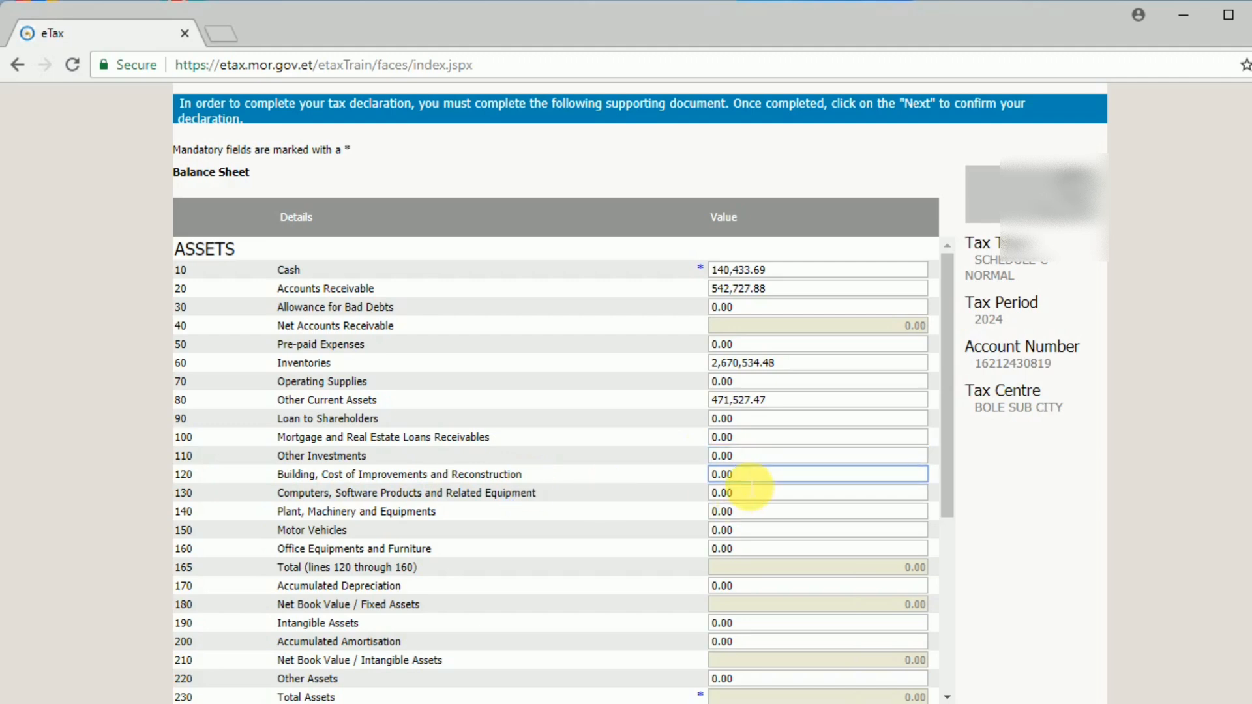
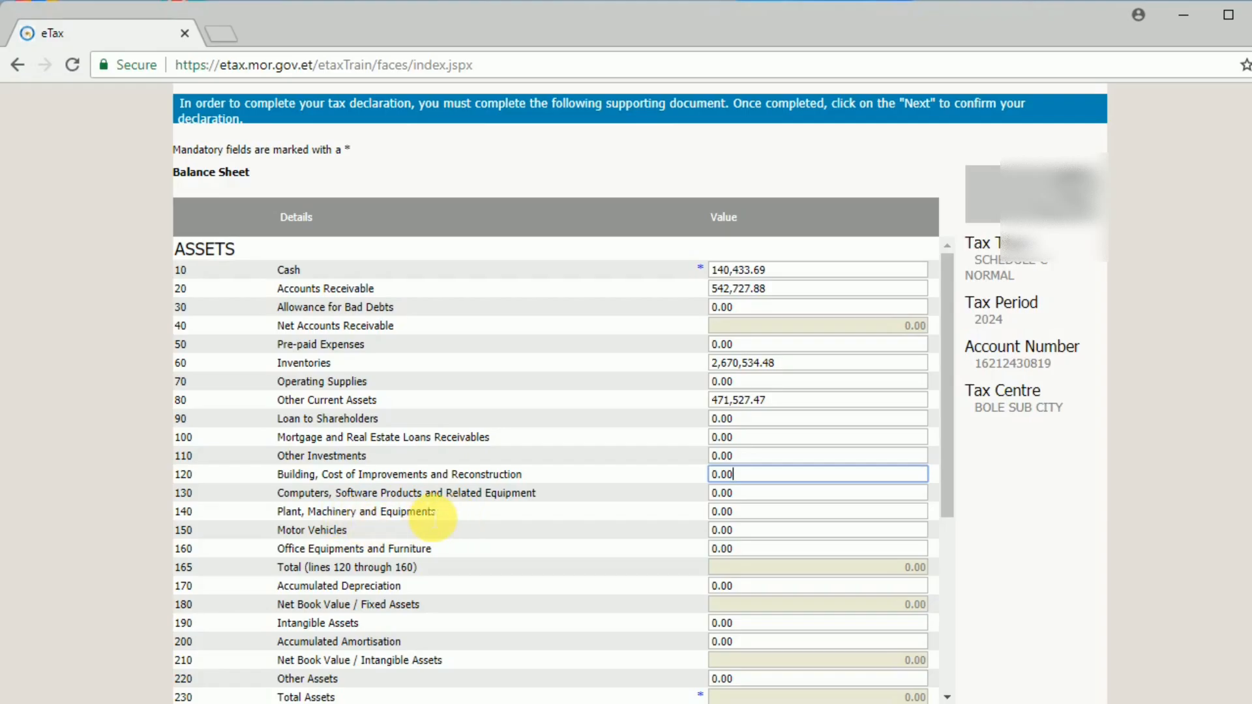
left_click(779, 515)
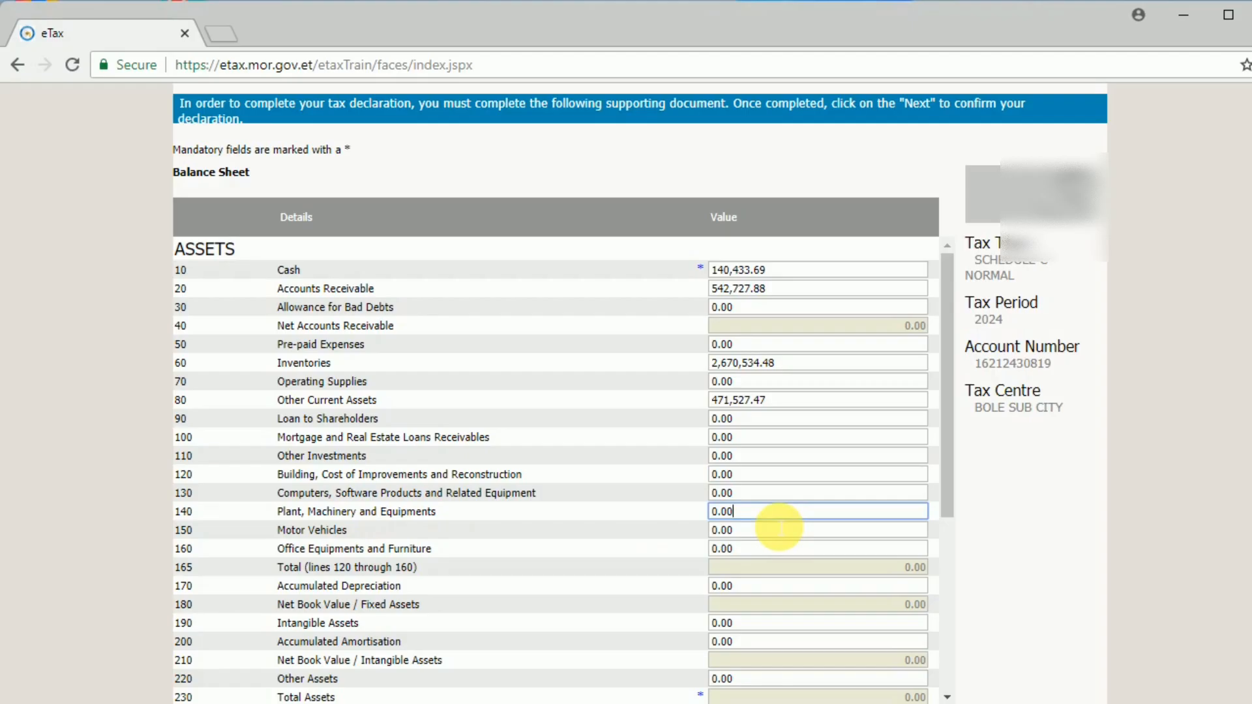
left_click(755, 534)
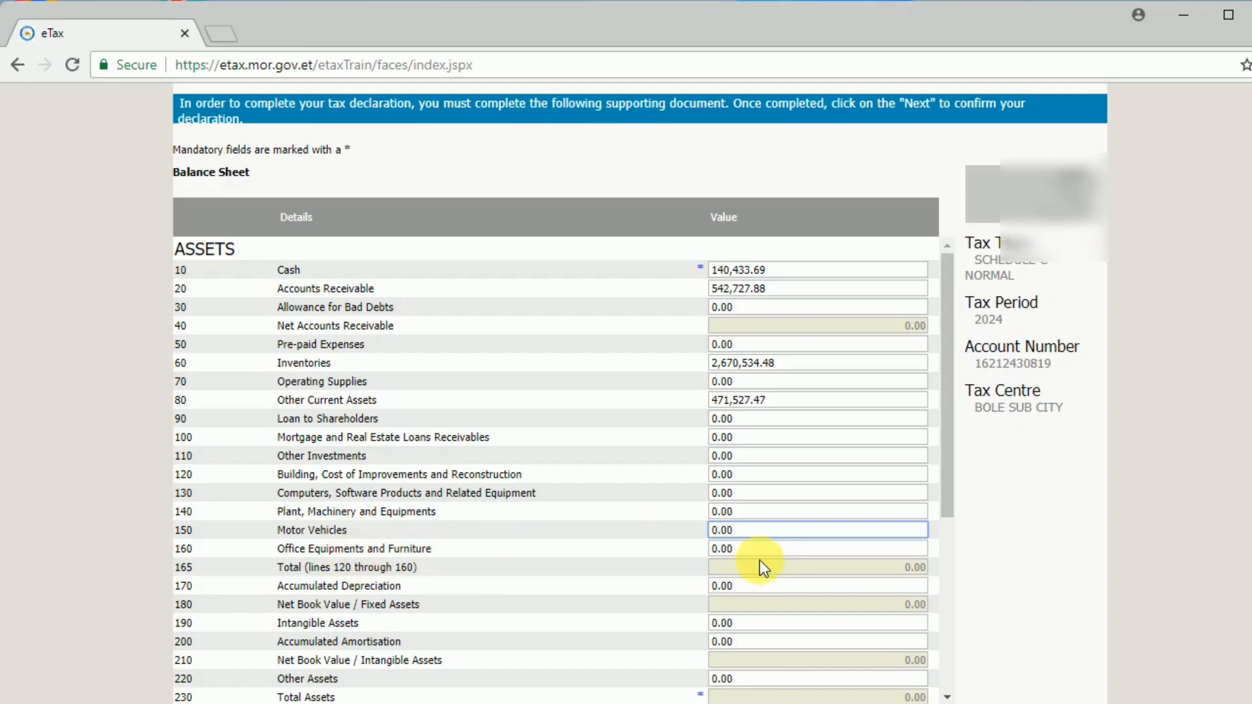
key("Tab")
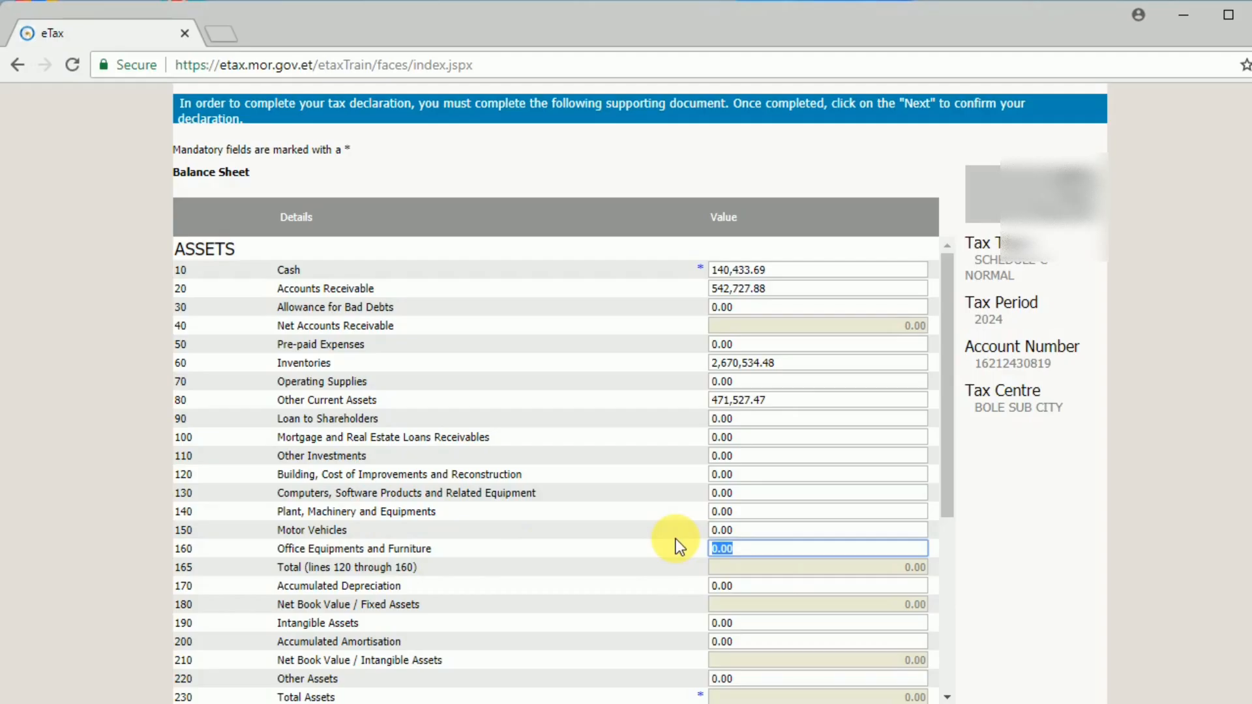
type("8389.63")
left_click(724, 566)
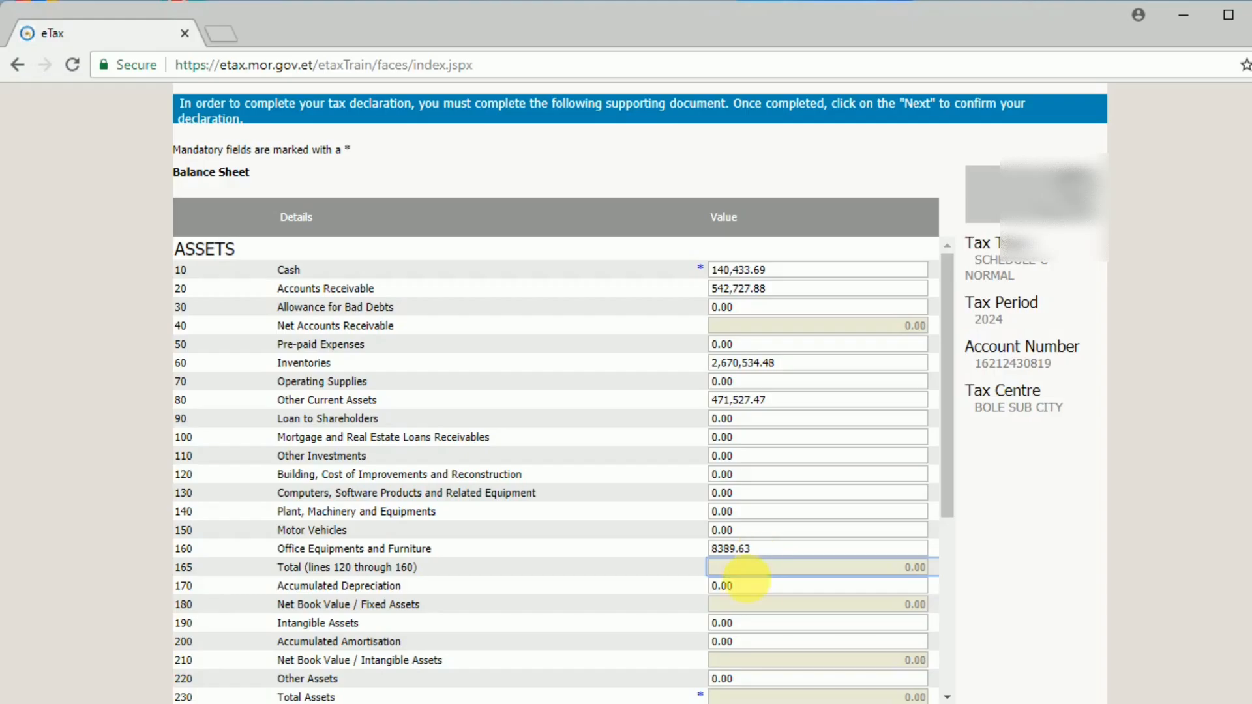
Set line 170, Accumulated Depreciation, to 4,495.79 in the balance sheet's assets.
left_click(739, 588)
left_click_drag(739, 591, 688, 592)
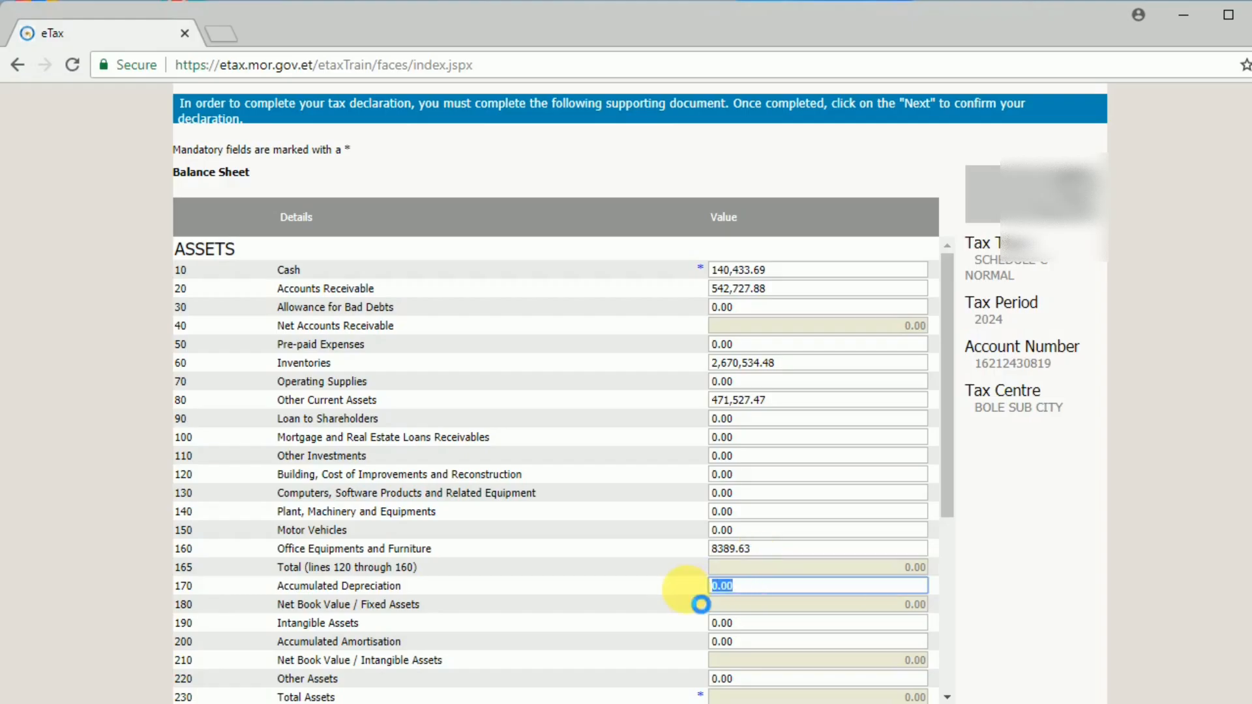
left_click(772, 600)
key("BackSpace")
key("BackSpace")
key("BackSpace")
key("BackSpace")
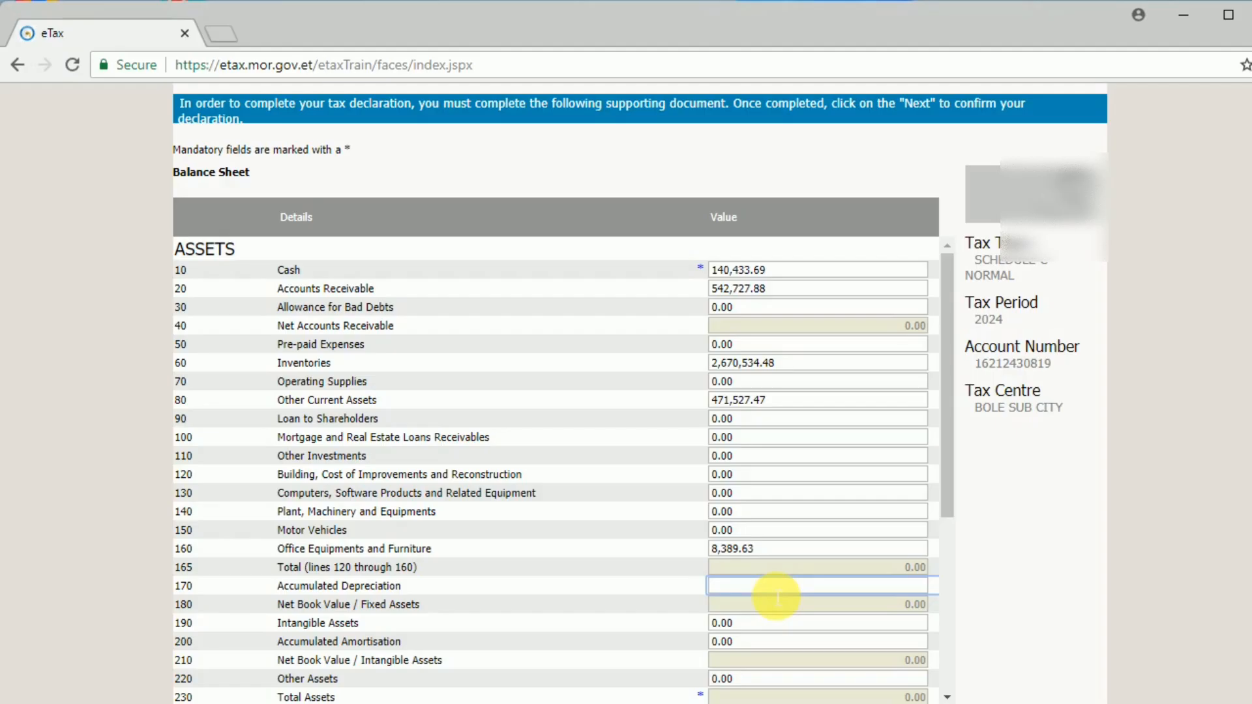
left_click(778, 594)
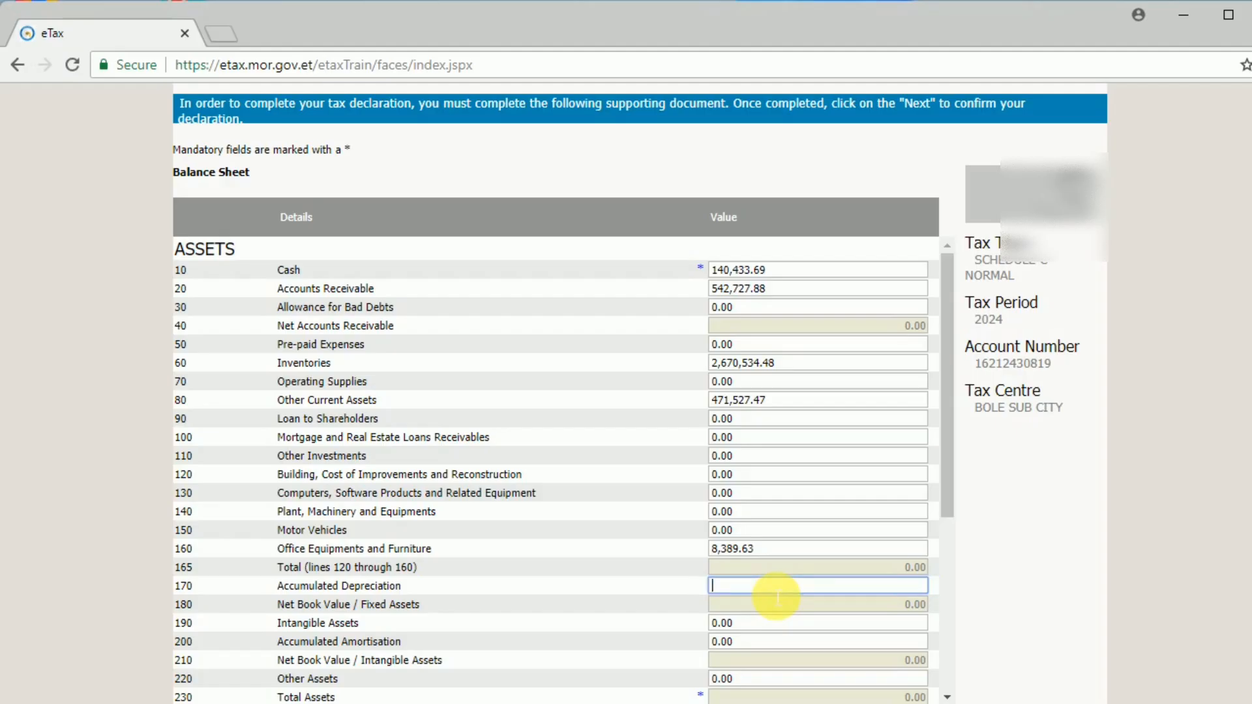
type("4495.79")
left_click(746, 607)
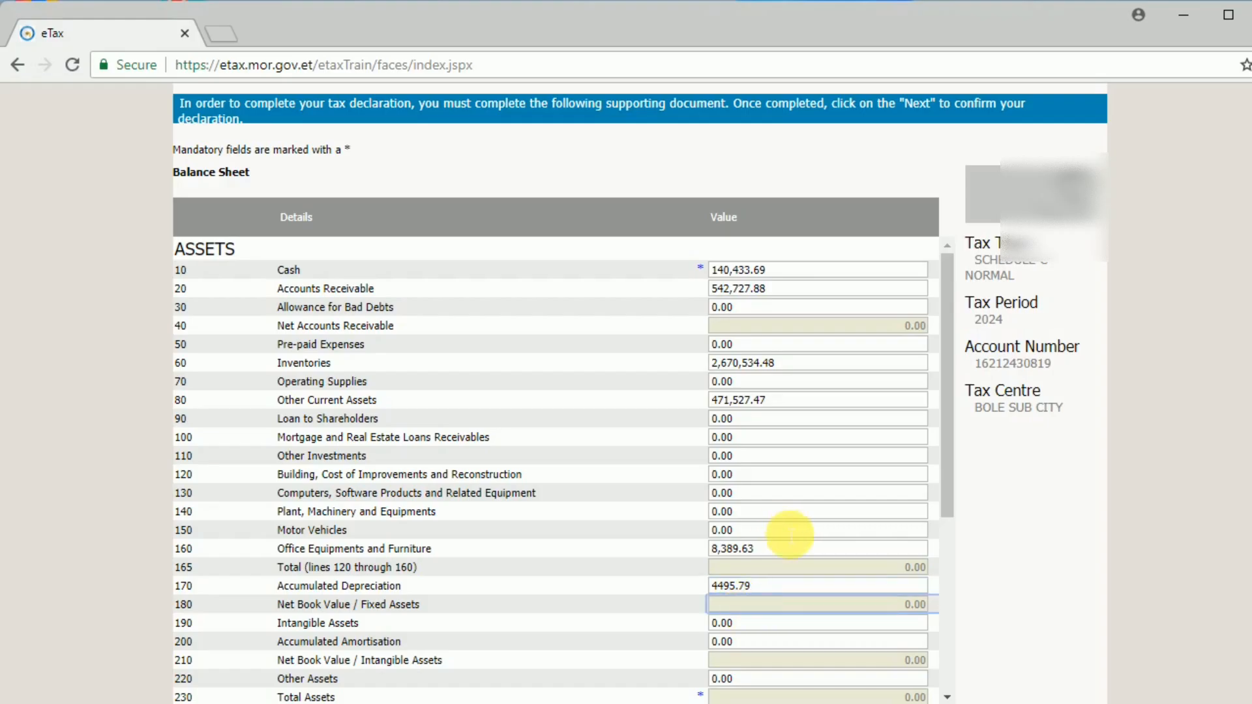
Leave asset lines 190, 200 and 220 at 0.00 and set liability line 240, Accounts Payable, to 3,233,650.00.
scroll(788, 535, "down", 3)
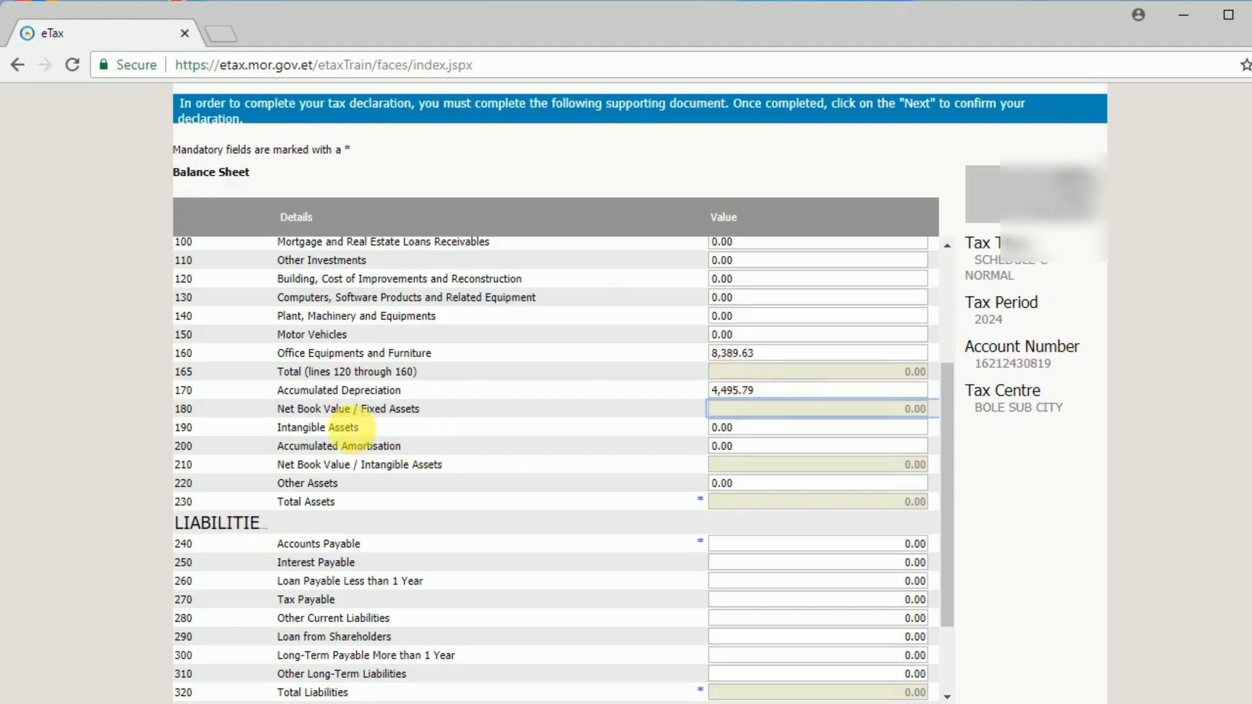
left_click(840, 429)
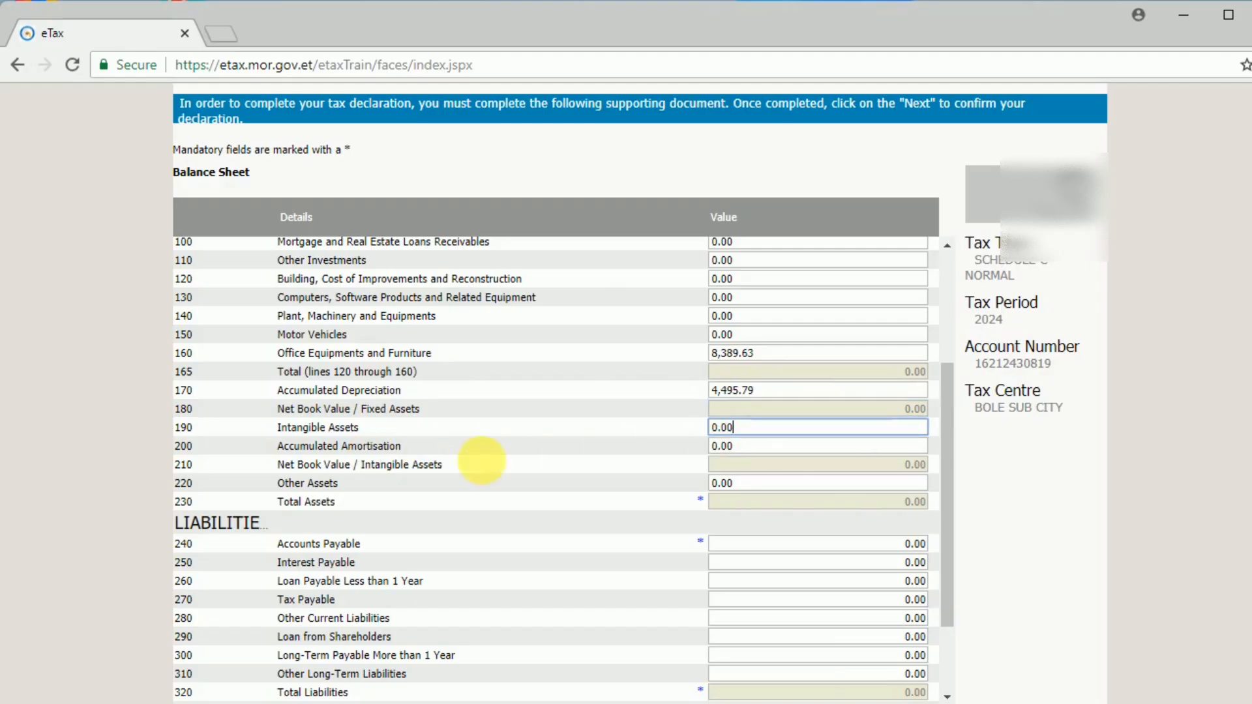
left_click(755, 447)
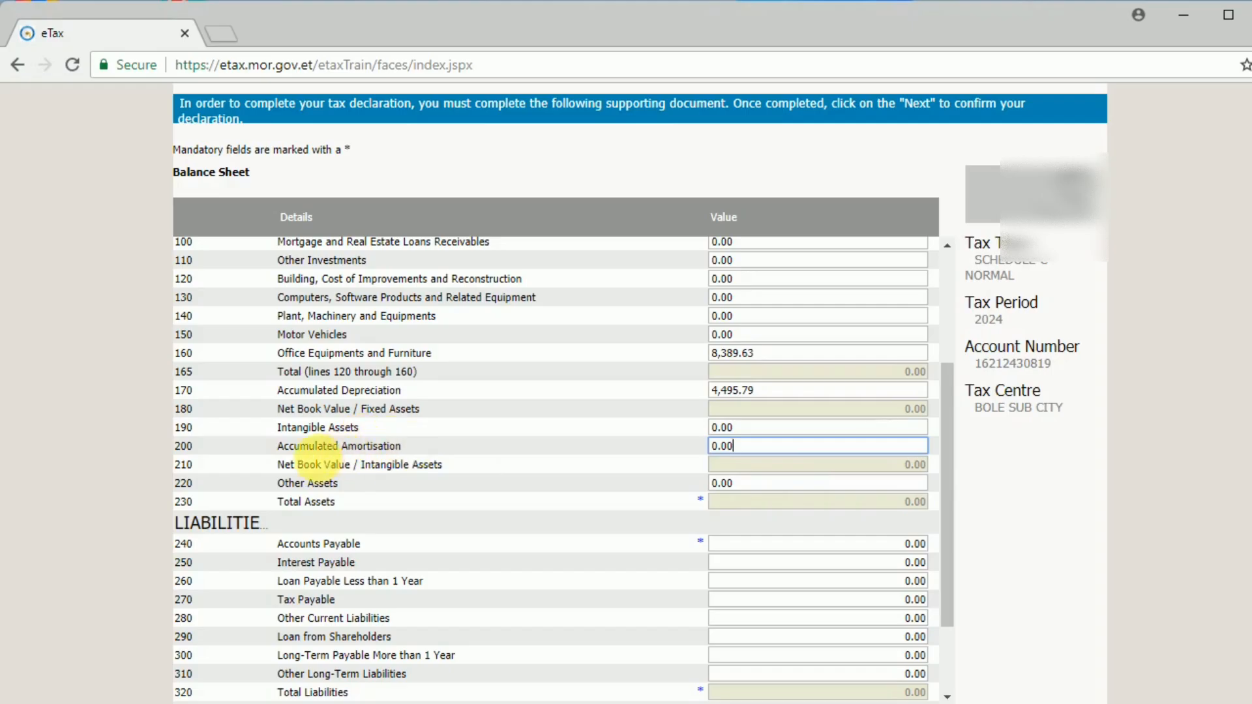
left_click(736, 461)
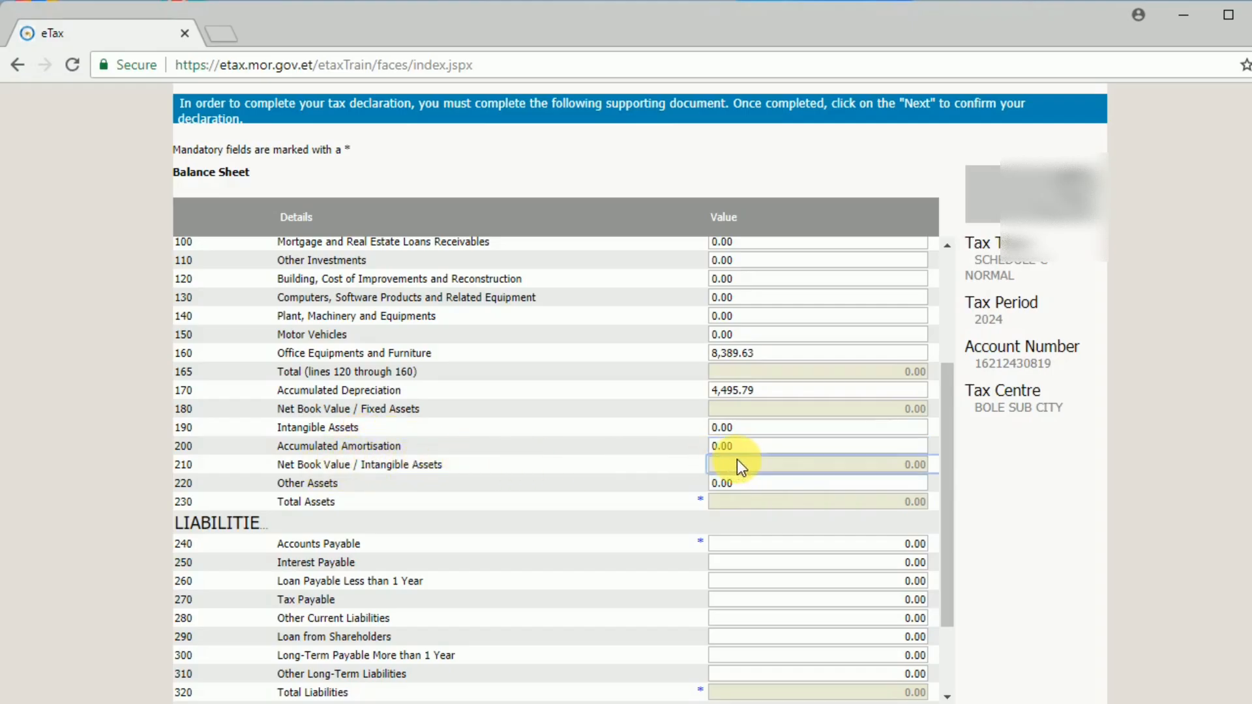
left_click(349, 487)
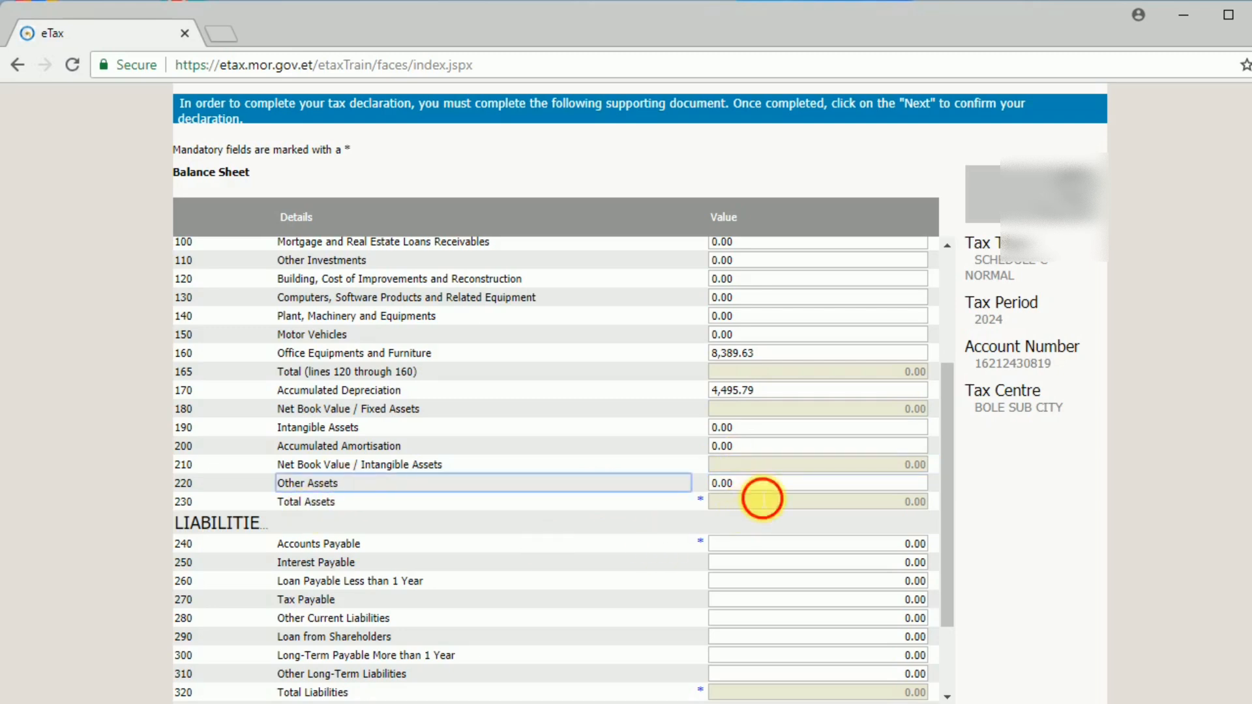
left_click(747, 486)
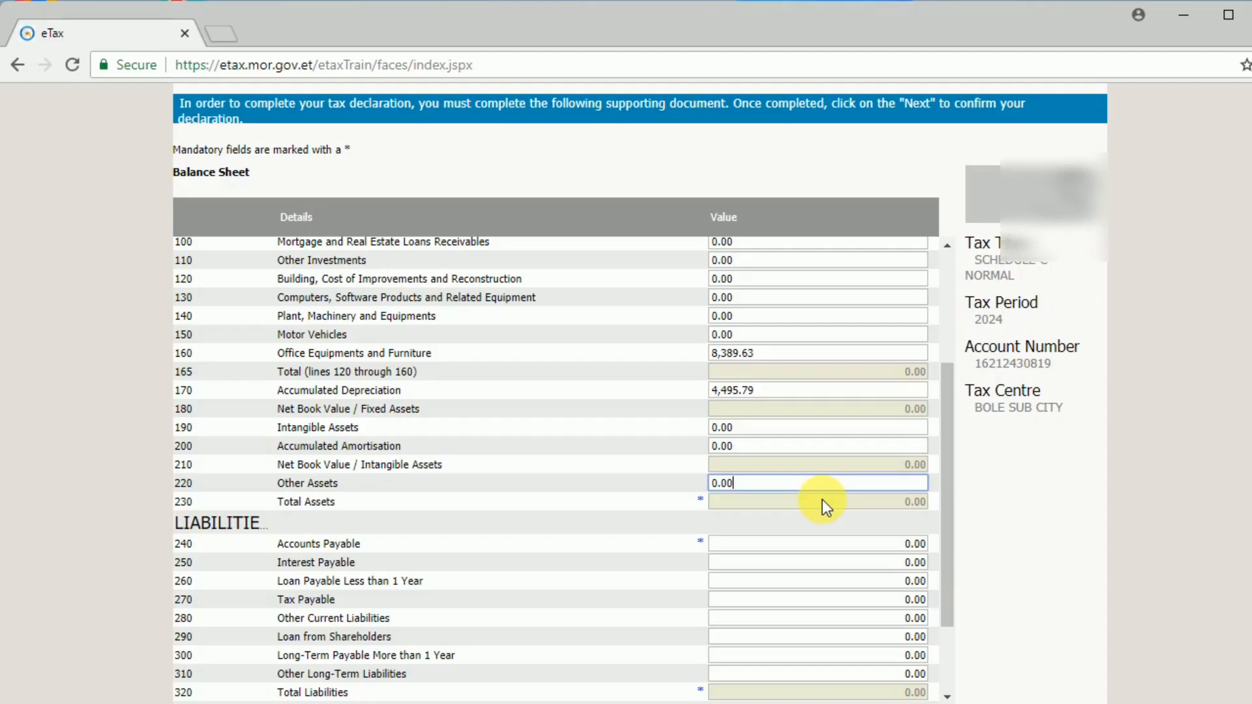
scroll(823, 500, "down", 3)
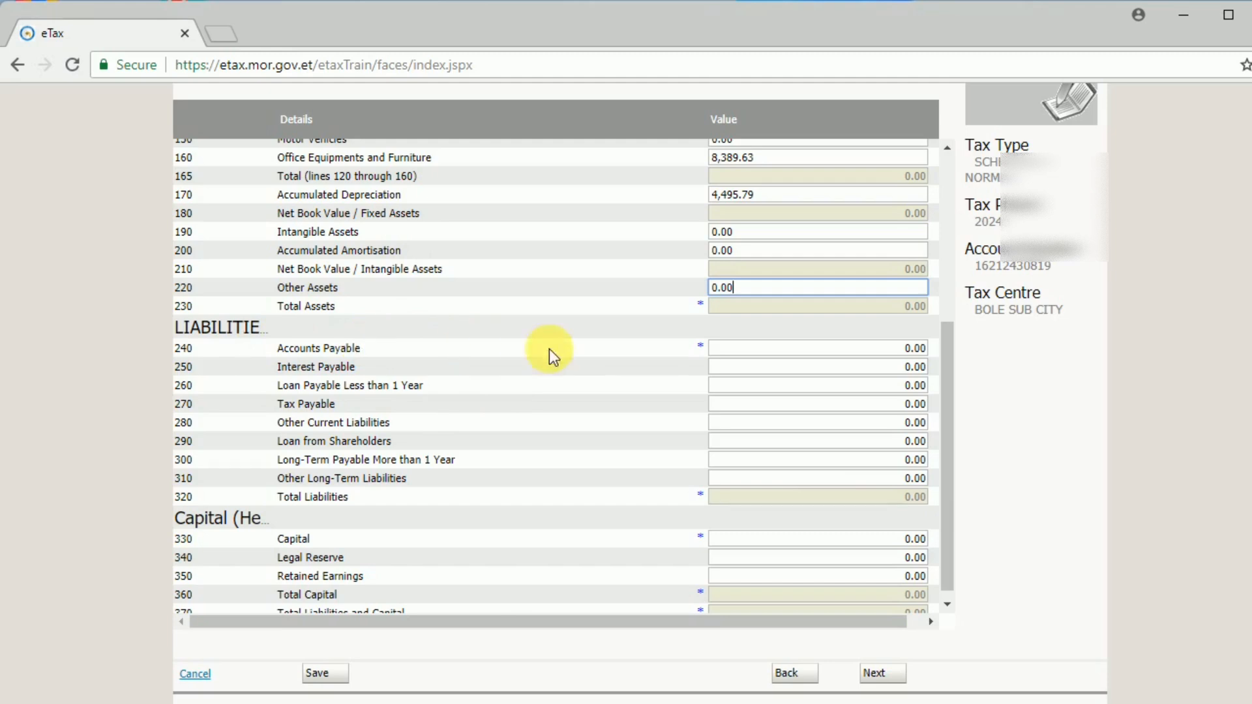
left_click(760, 355)
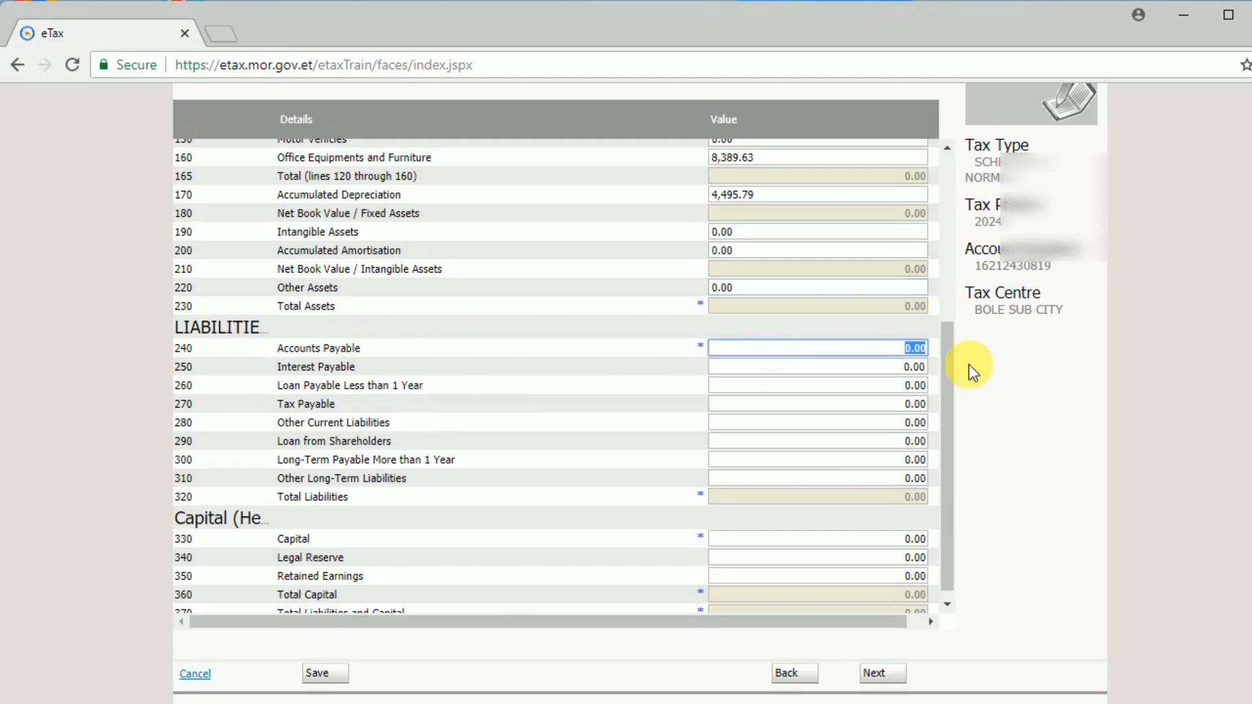
double_click(851, 348)
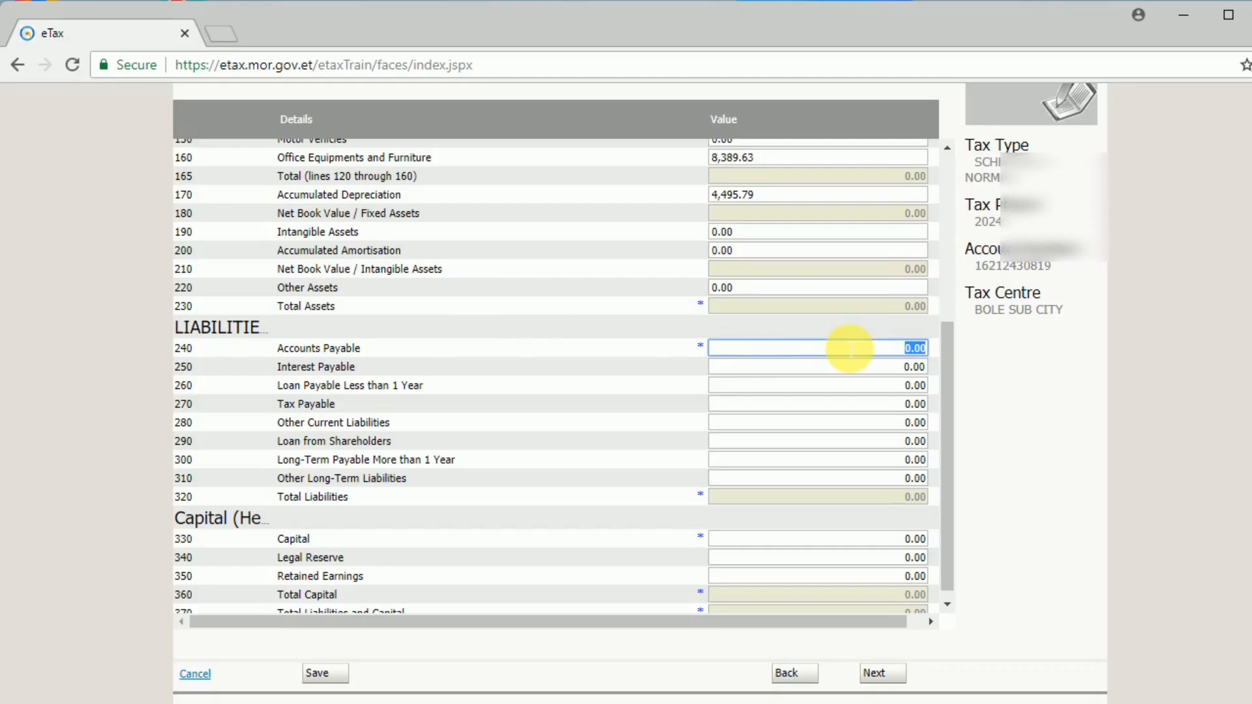
type("3233650")
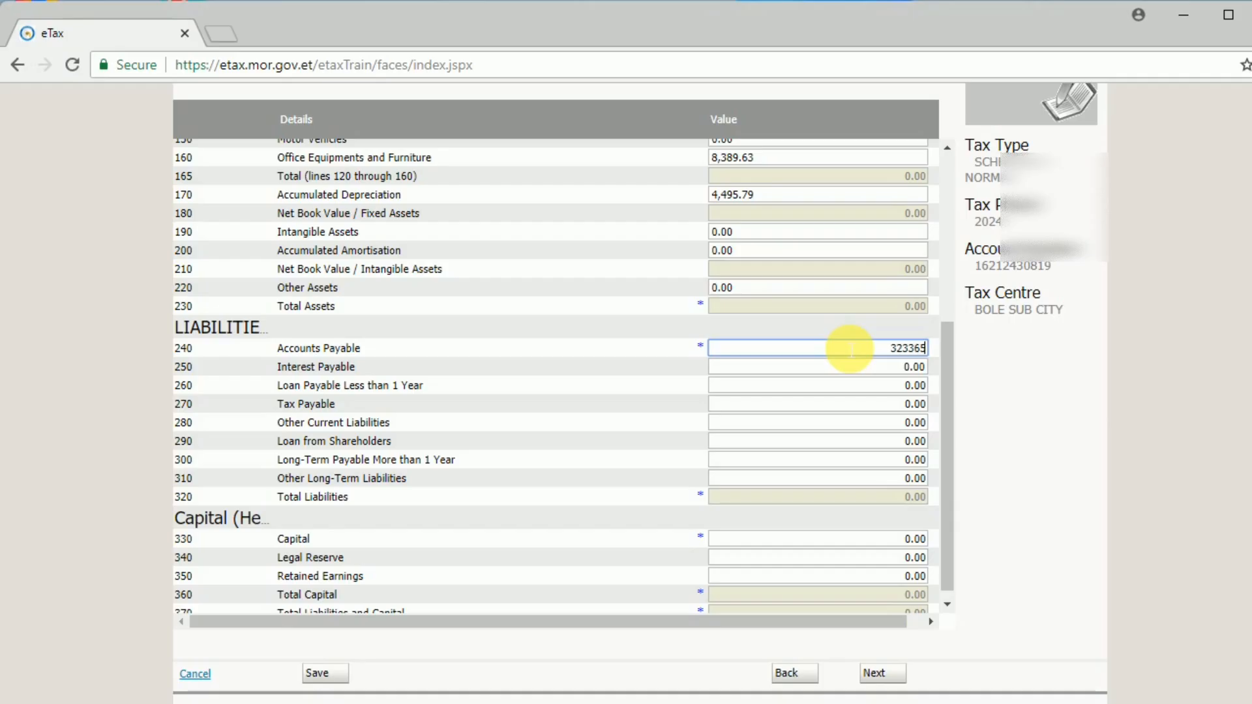
left_click(796, 371)
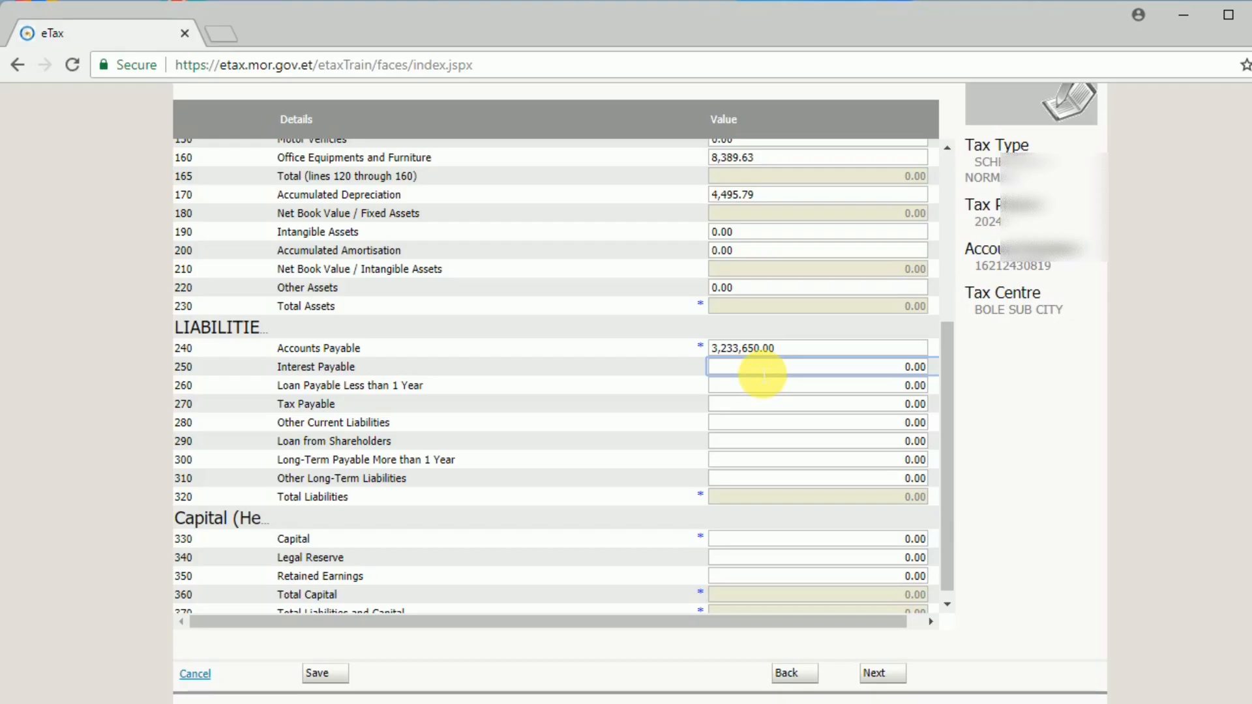
Leave line 260 at 0.00 and set line 270, Tax Payable, to 487,651.65 in the liabilities.
left_click(763, 387)
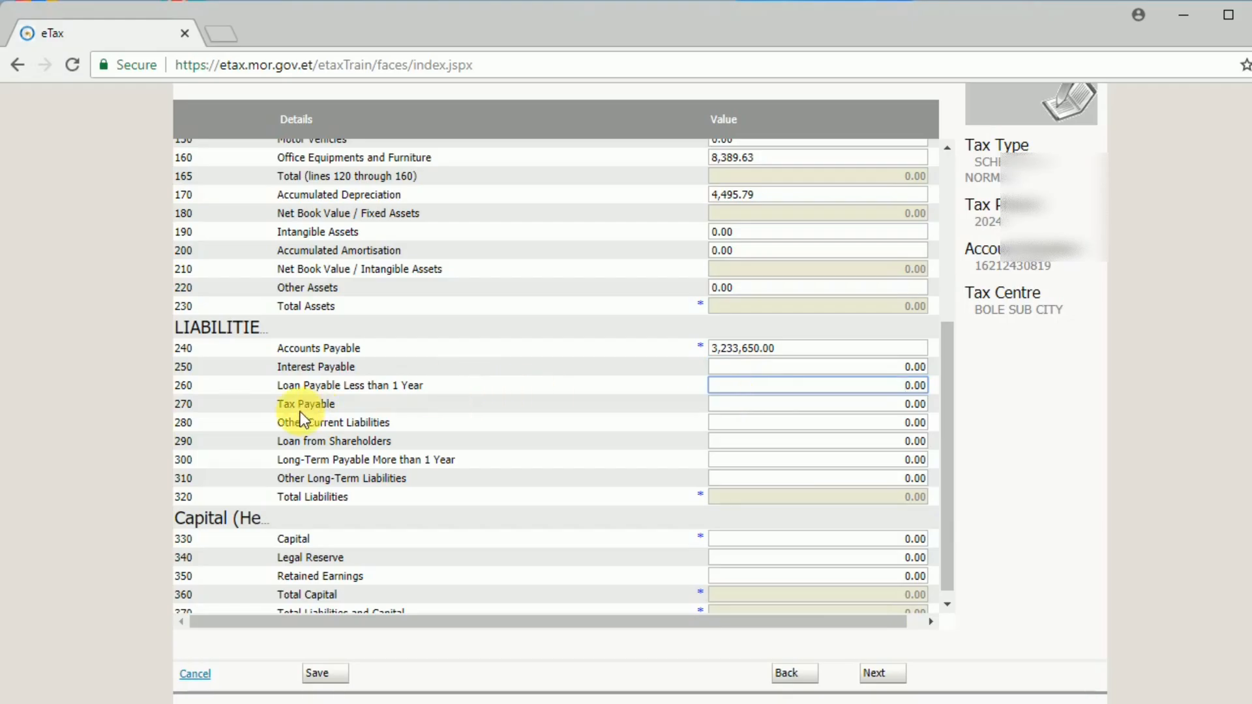
left_click(750, 414)
left_click_drag(749, 414, 934, 405)
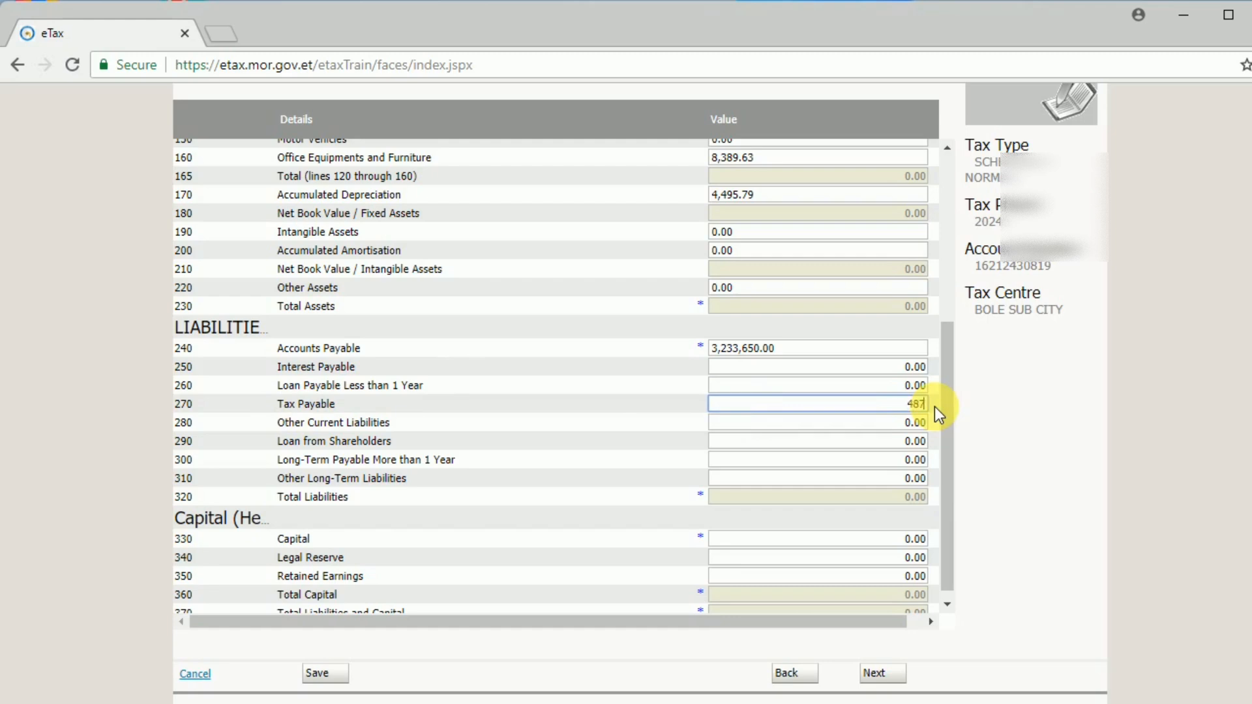
type("487651")
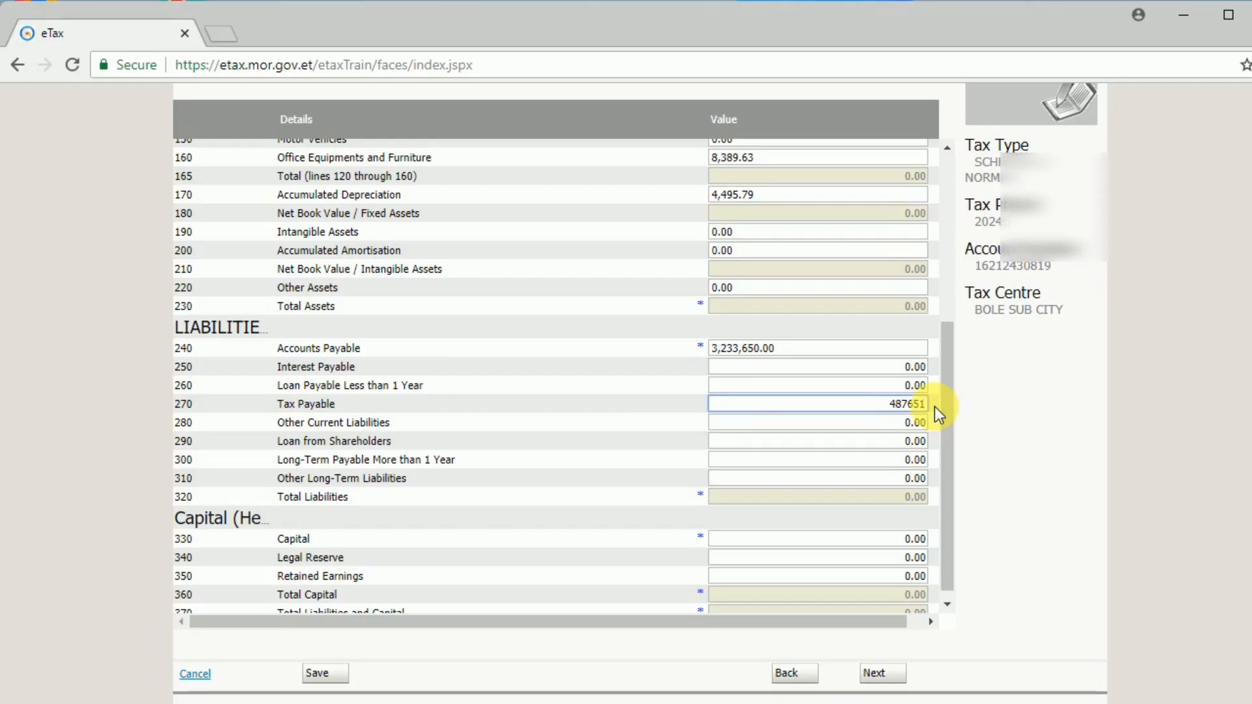
type(".65")
left_click(876, 443)
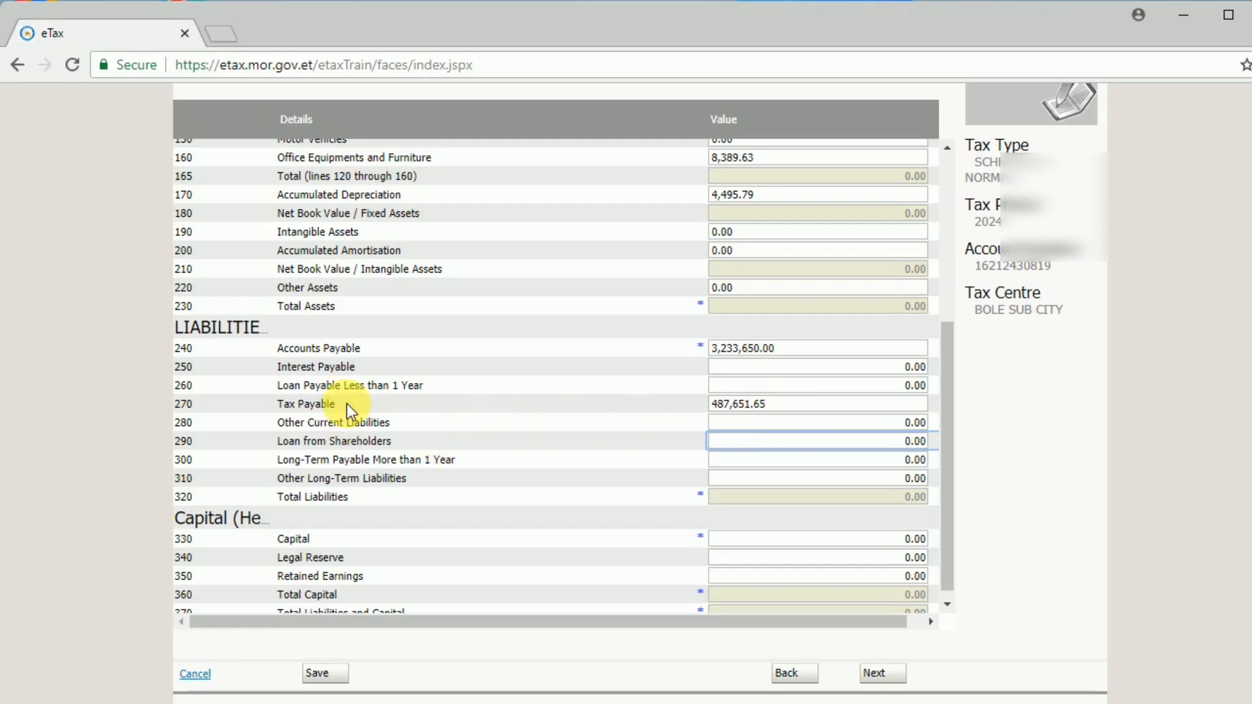
Leave liability lines 280 through 310 at 0.00 and set line 330, Capital, to 100,000.00.
left_click(776, 425)
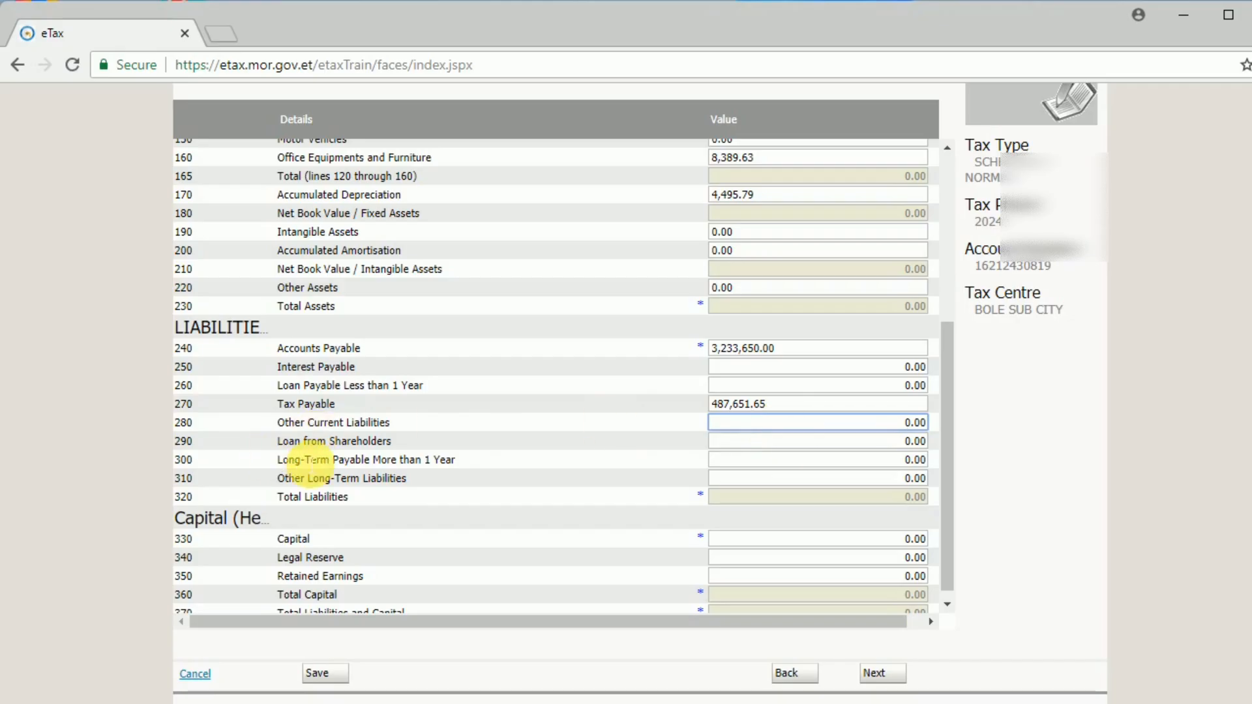
left_click(735, 447)
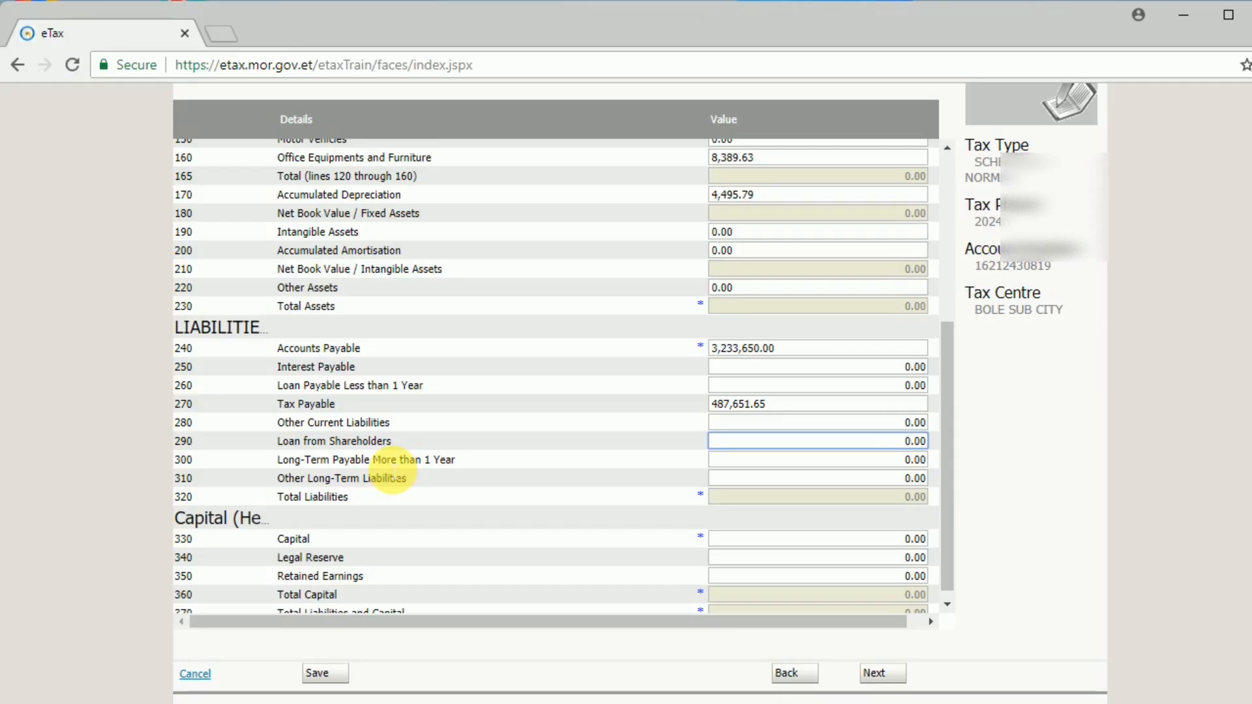
left_click(749, 464)
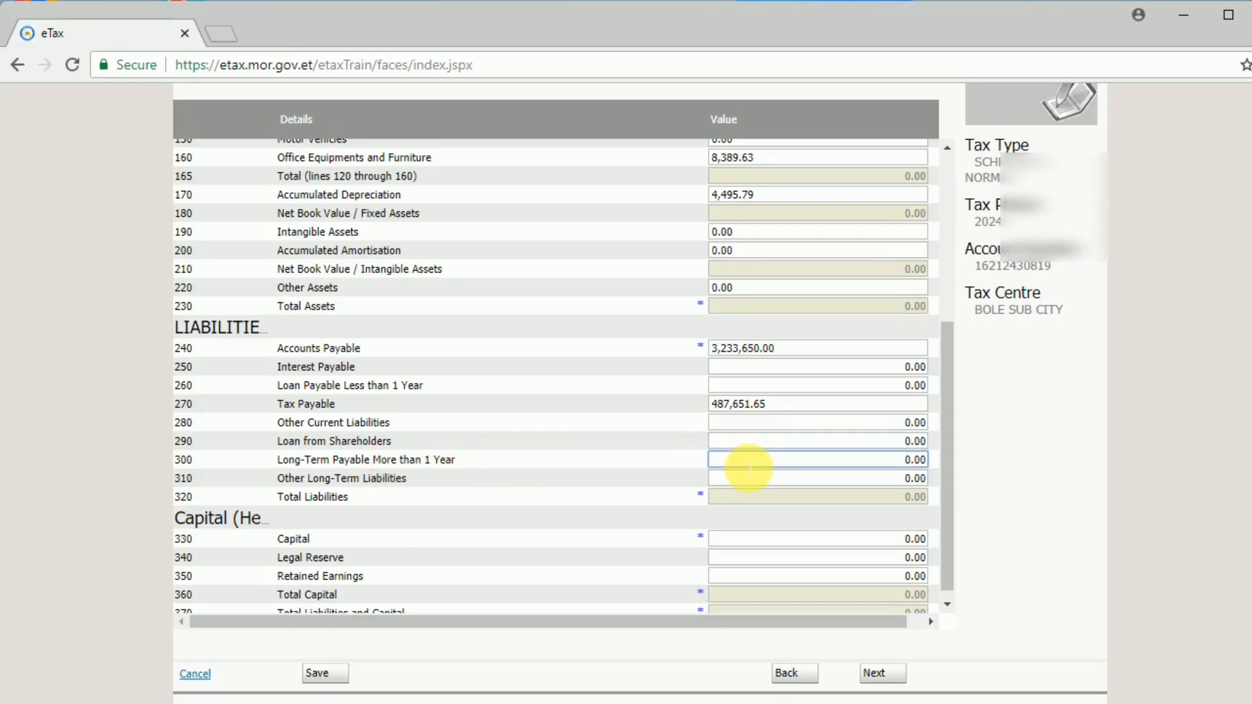
left_click(828, 481)
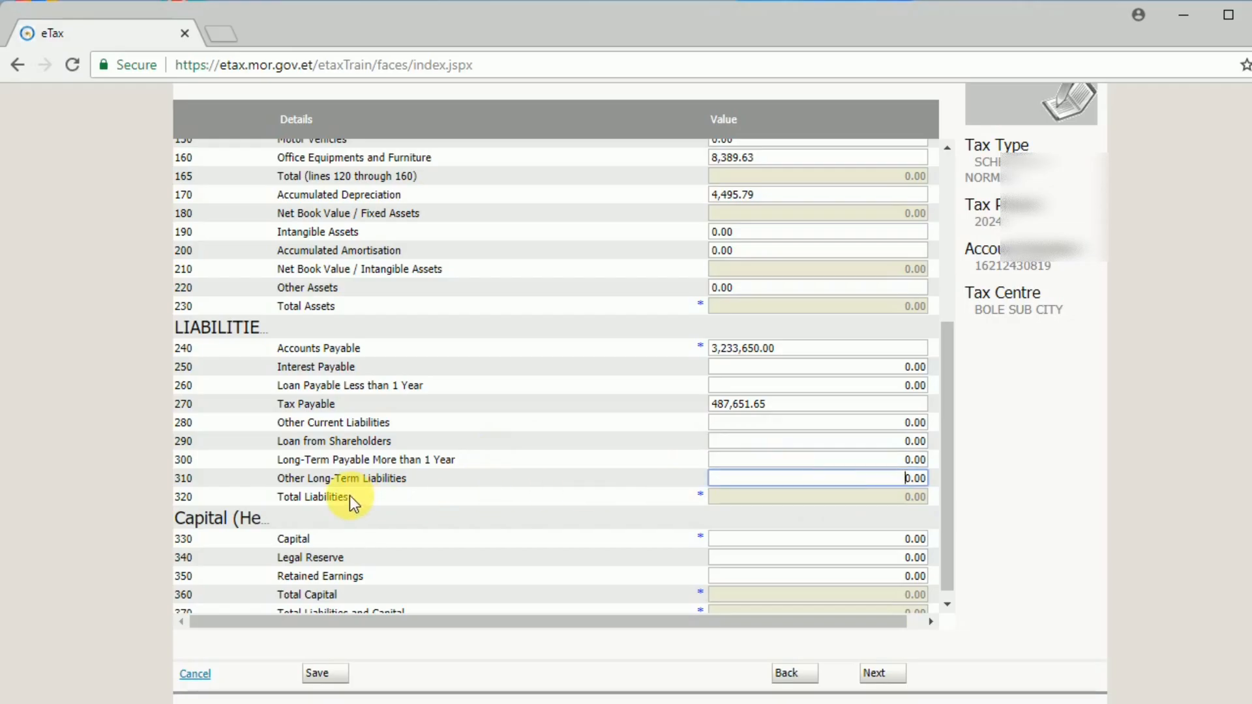
left_click(421, 502)
left_click(748, 502)
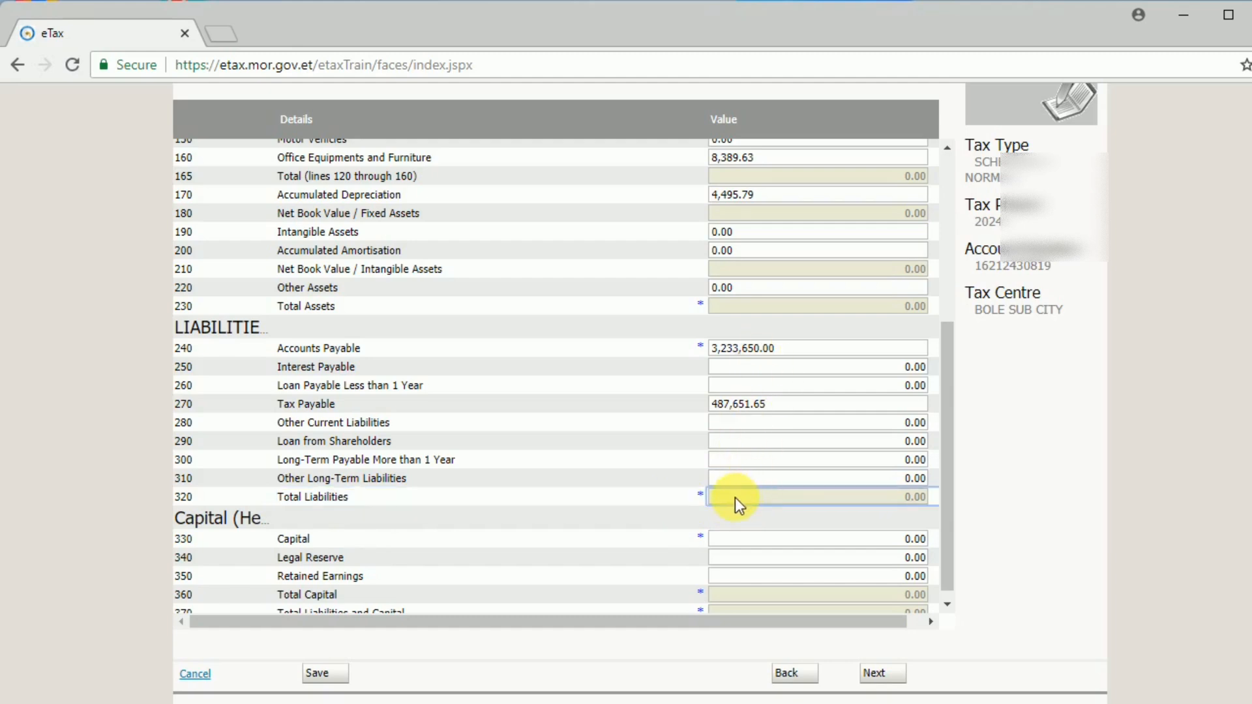
scroll(456, 522, "down", 1)
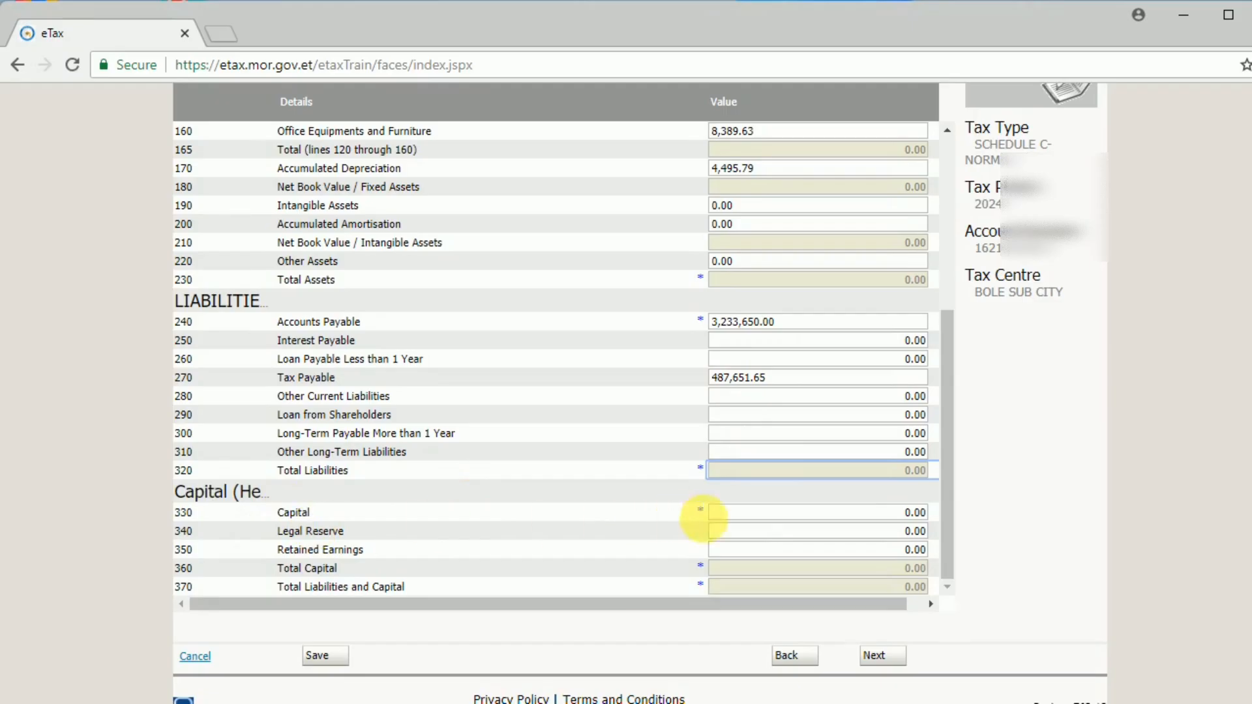
left_click_drag(744, 518, 930, 517)
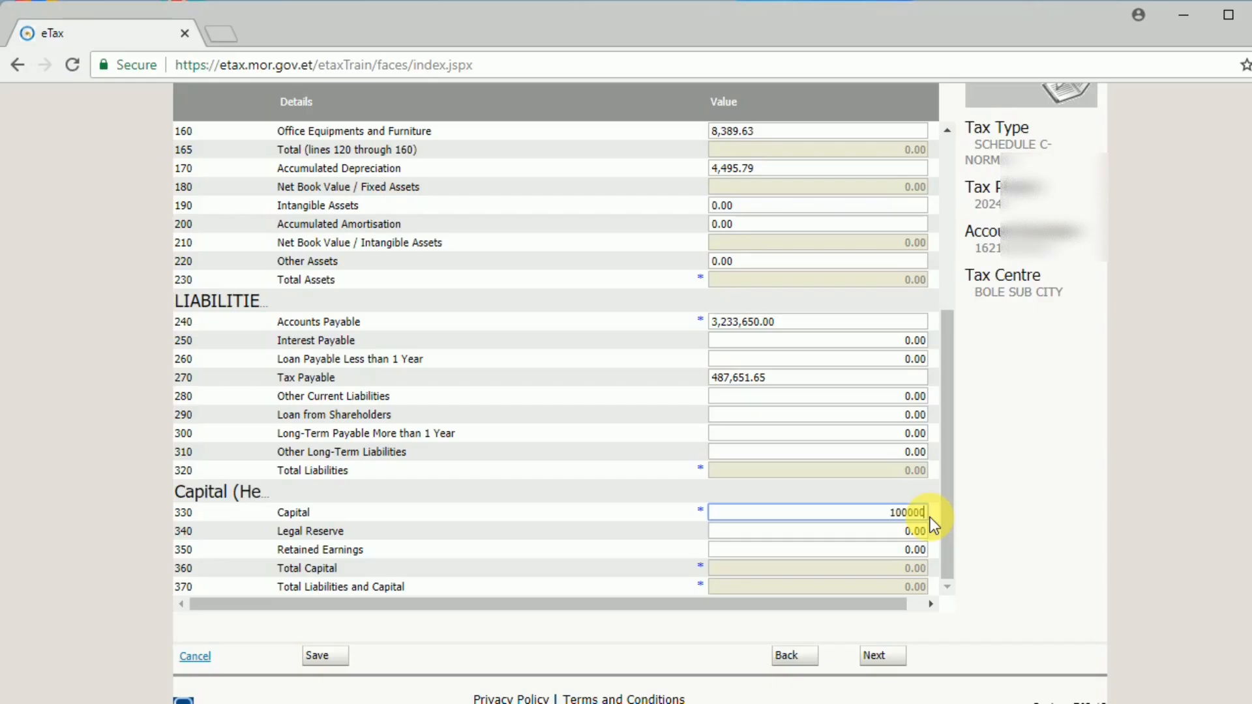
left_click(906, 530)
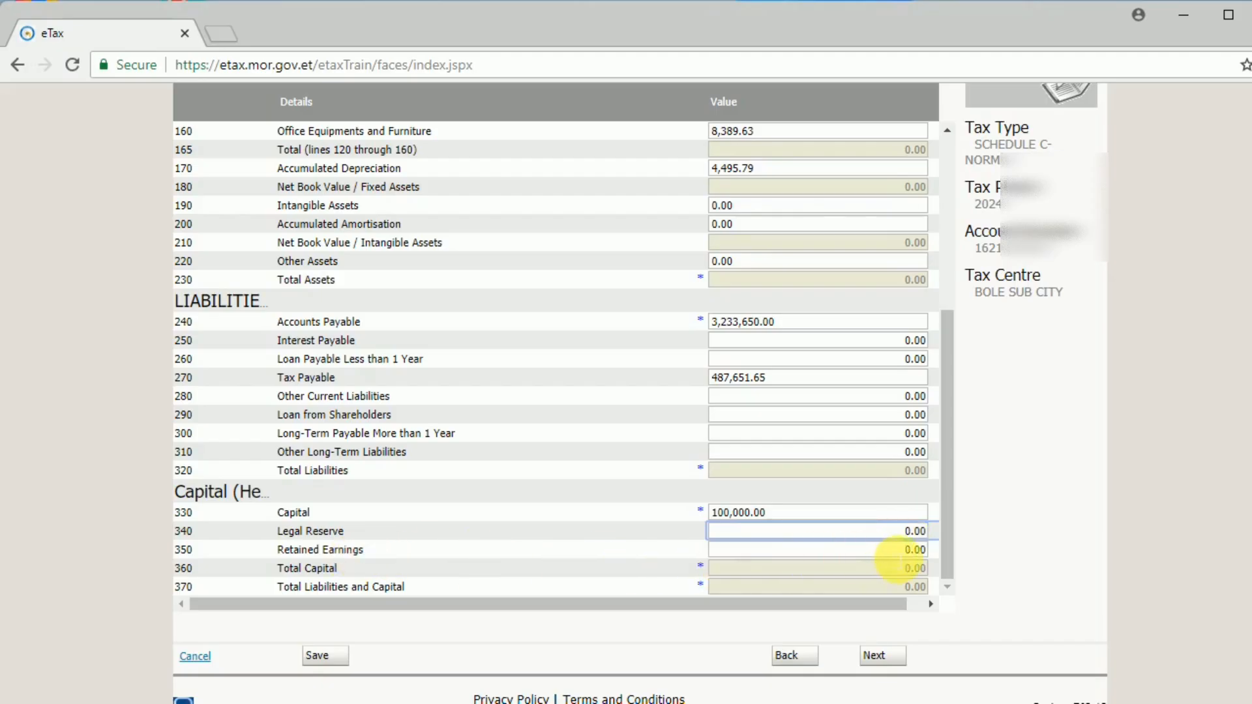
Set line 350, Retained Earnings, to 7,815.70 in the capital section and leave line 340, Legal Reserve, at 0.00.
left_click(912, 550)
double_click(916, 550)
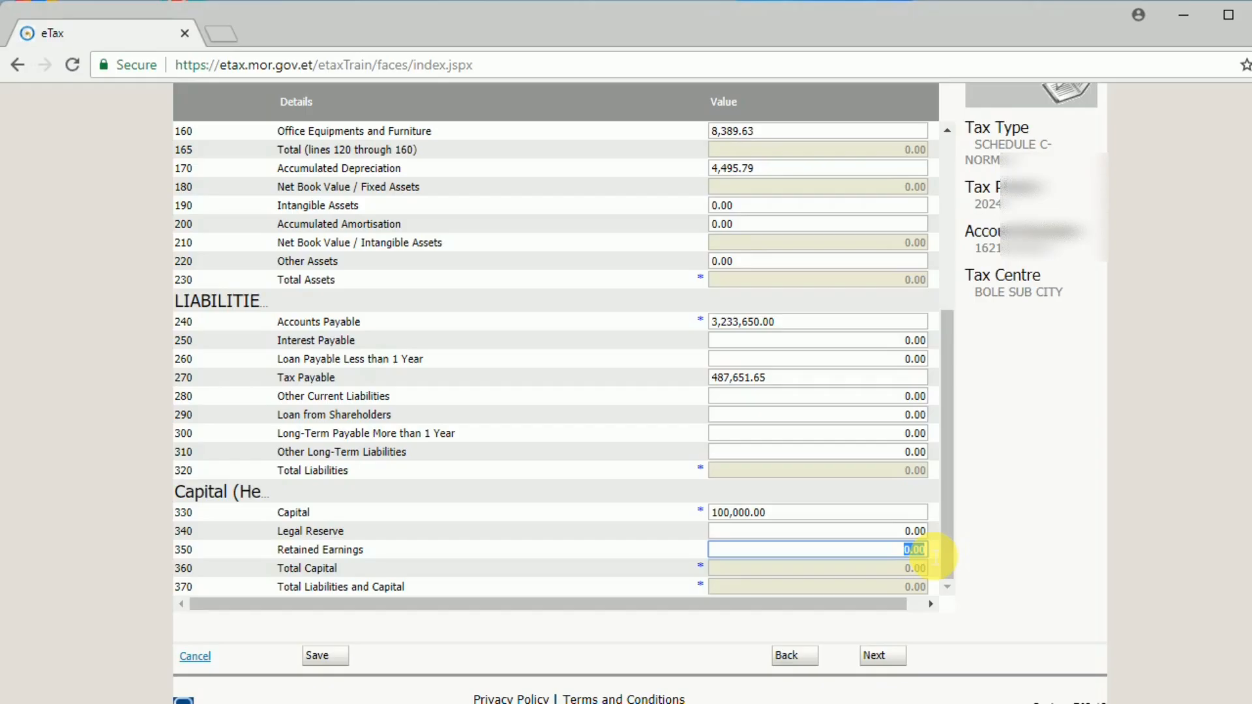
type("7815")
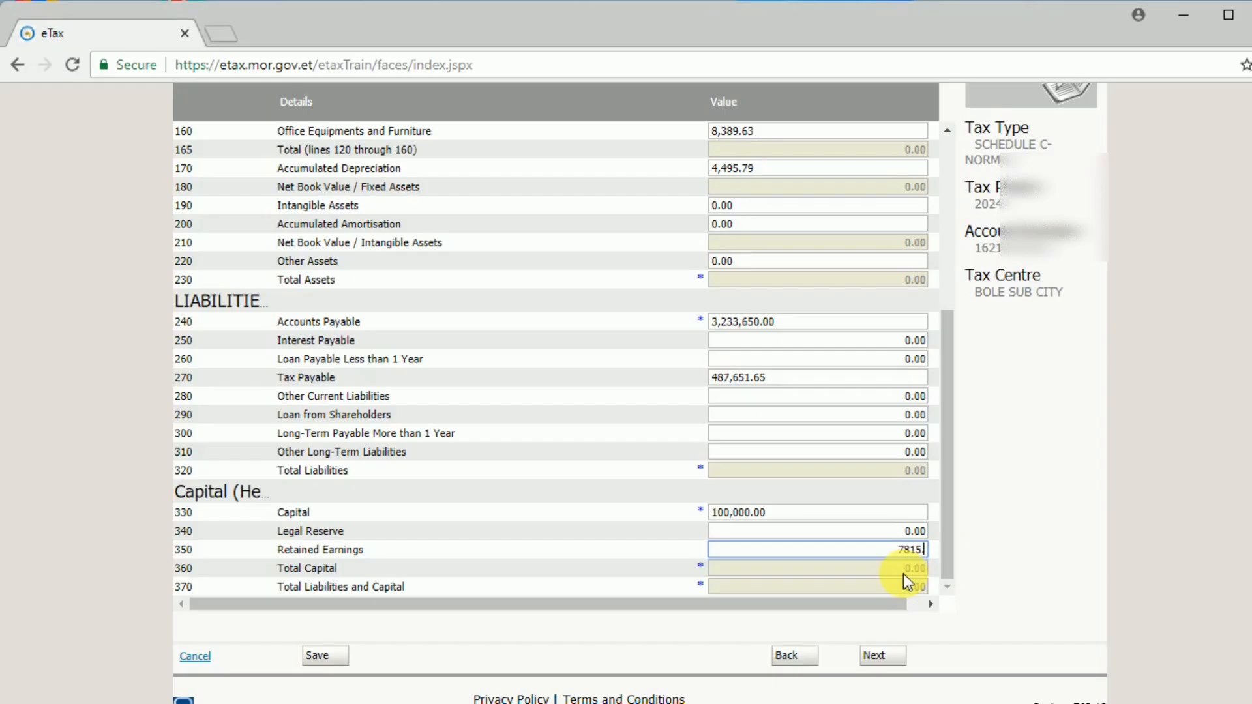
type(".70")
left_click(867, 568)
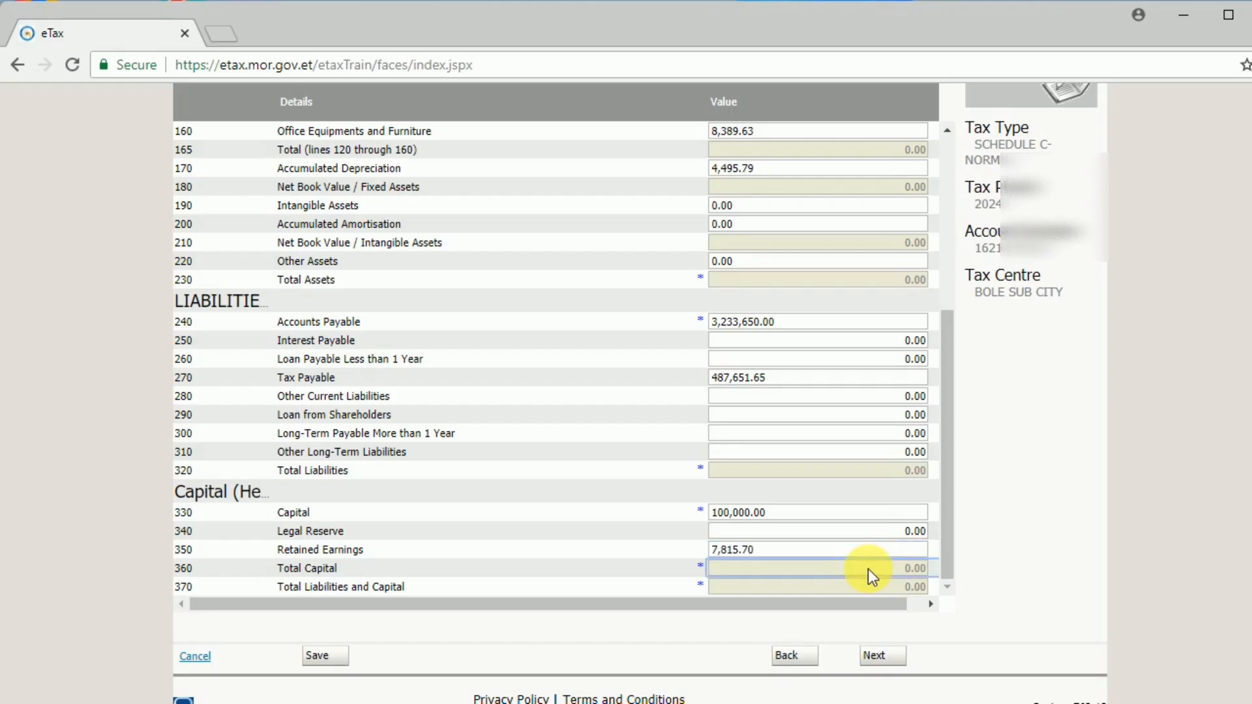
left_click(798, 531)
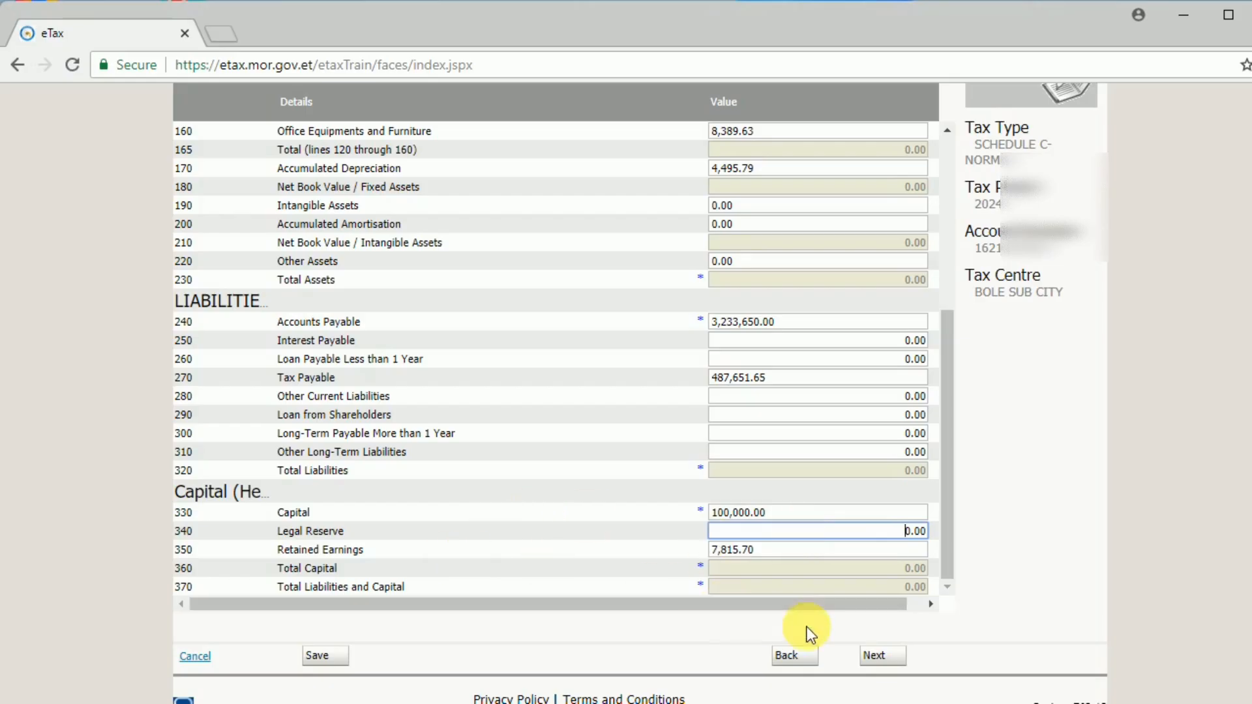
Calculate the balance sheet by proceeding to the declaration summary and returning, and compare Total Assets with Total Liabilities and Capital.
left_click(875, 654)
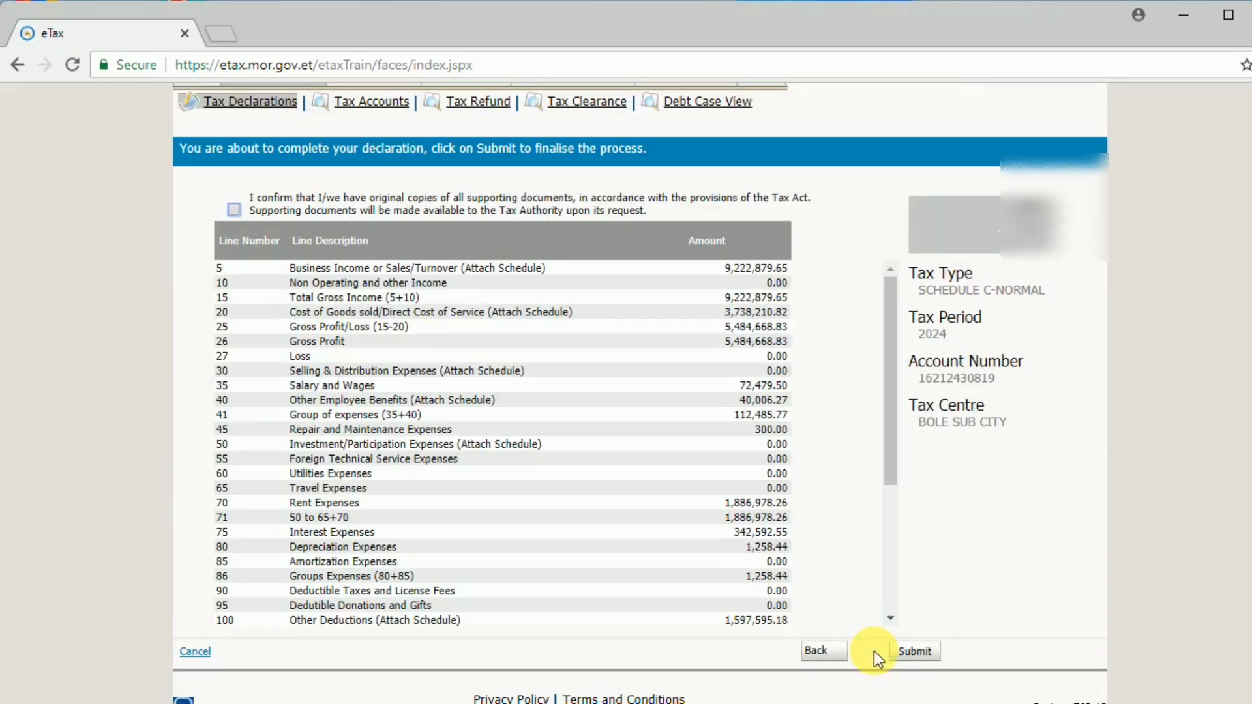
scroll(580, 435, "down", 3)
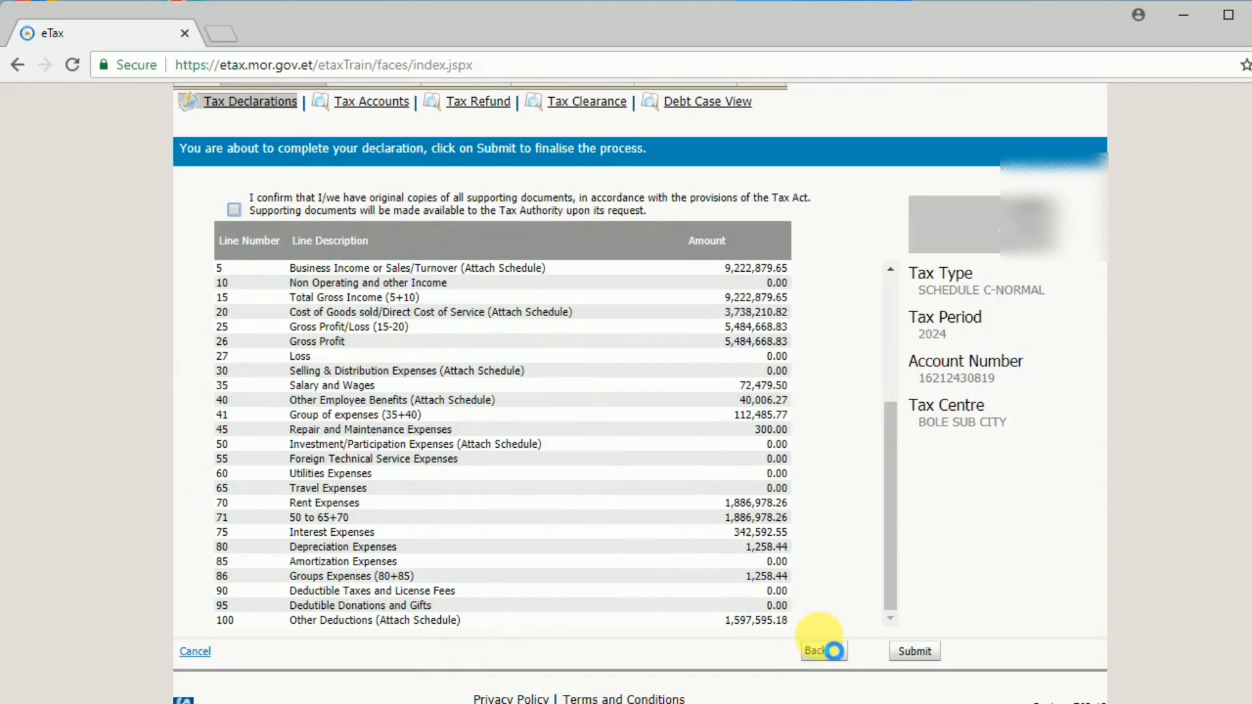
left_click(823, 652)
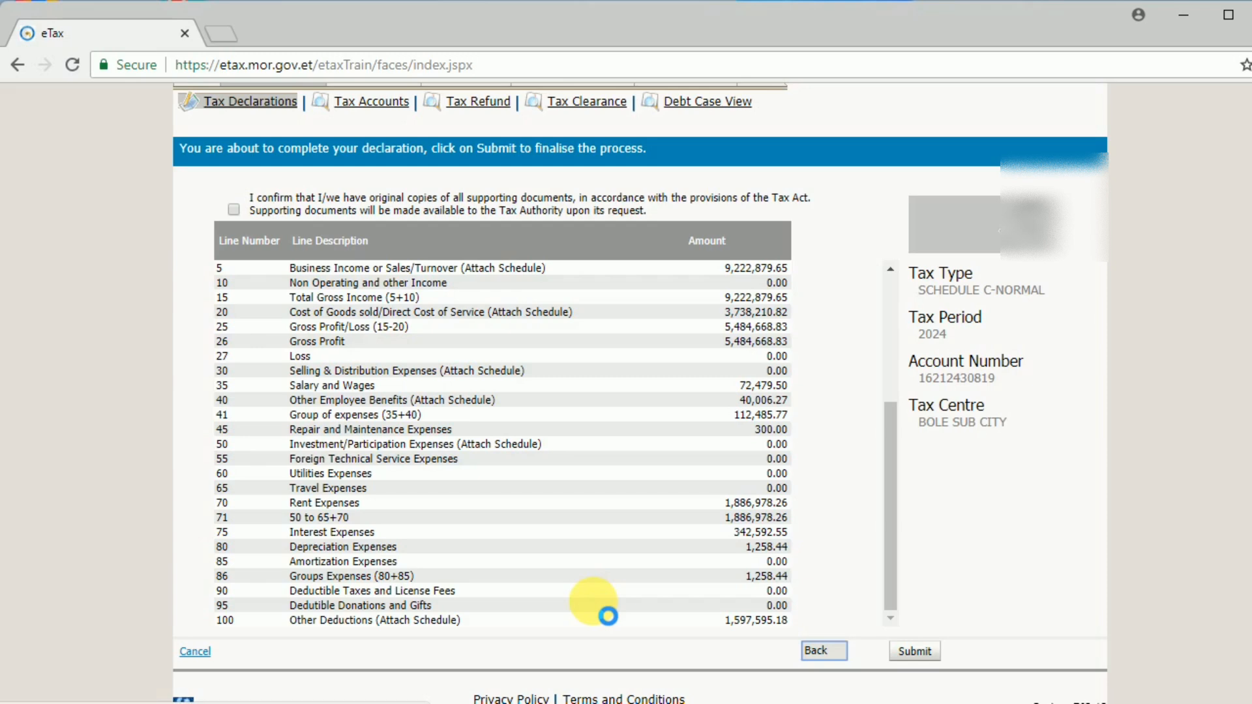
scroll(607, 616, "down", 3)
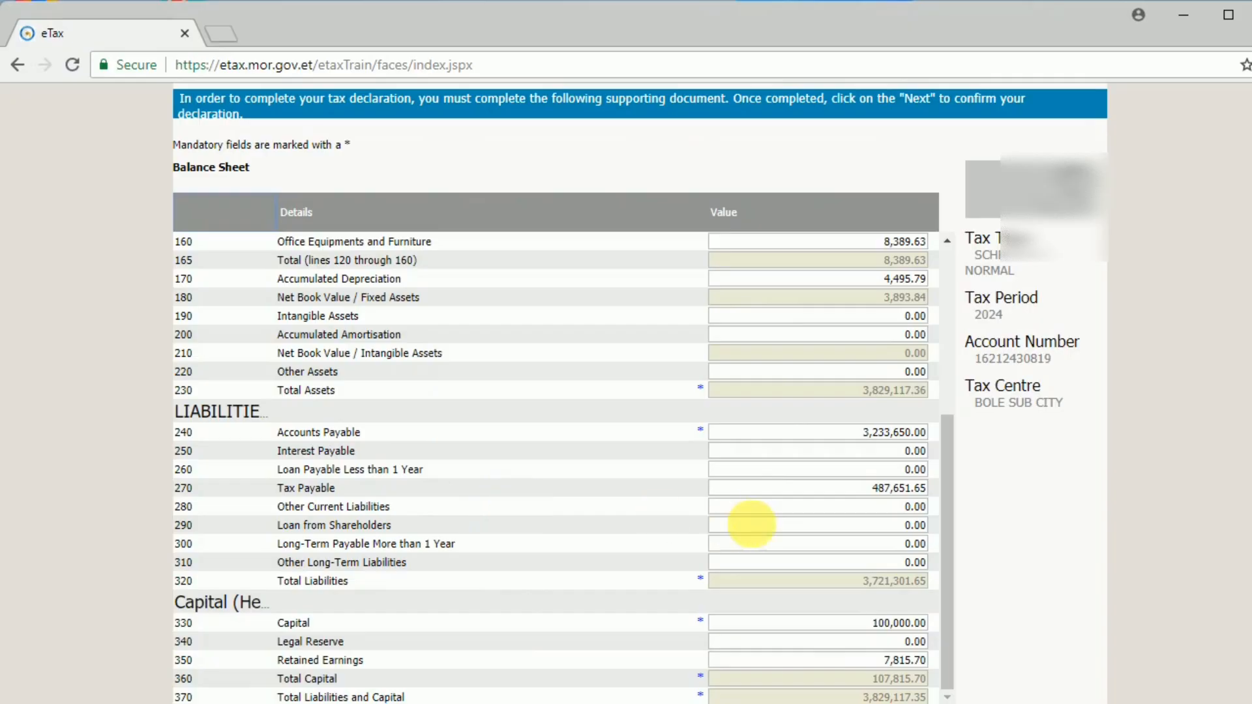
scroll(720, 541, "down", 2)
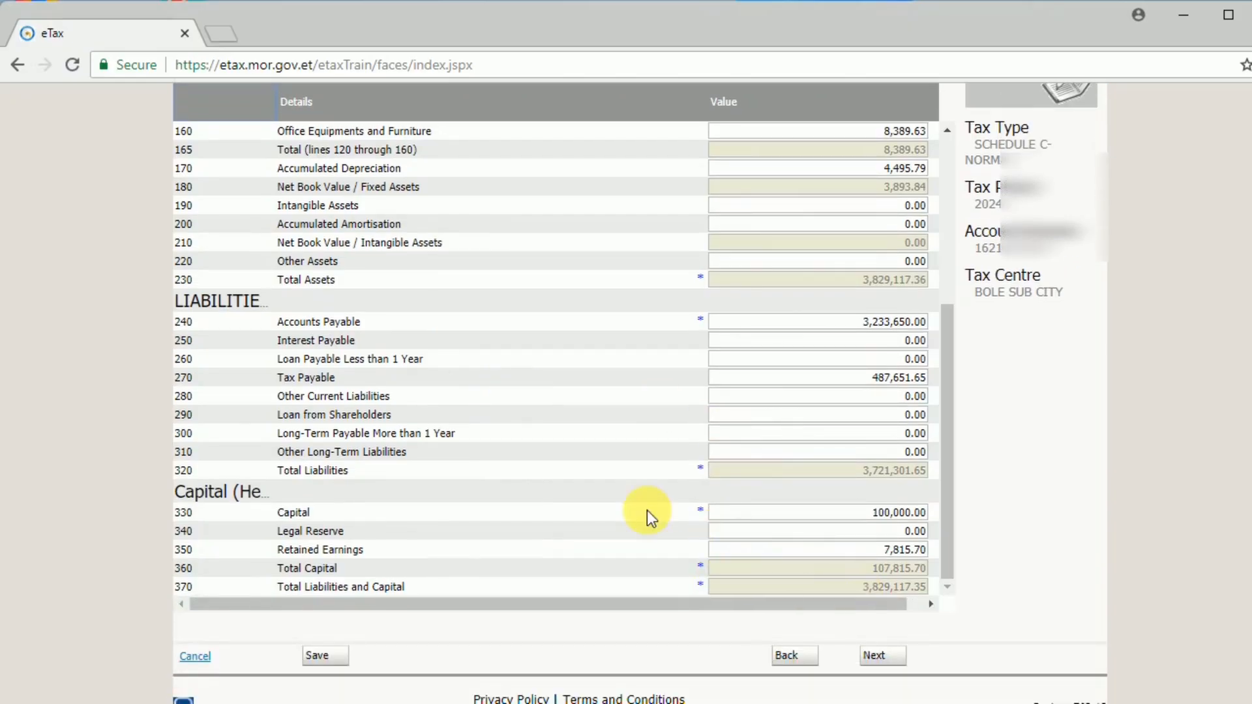
scroll(637, 483, "up", 4)
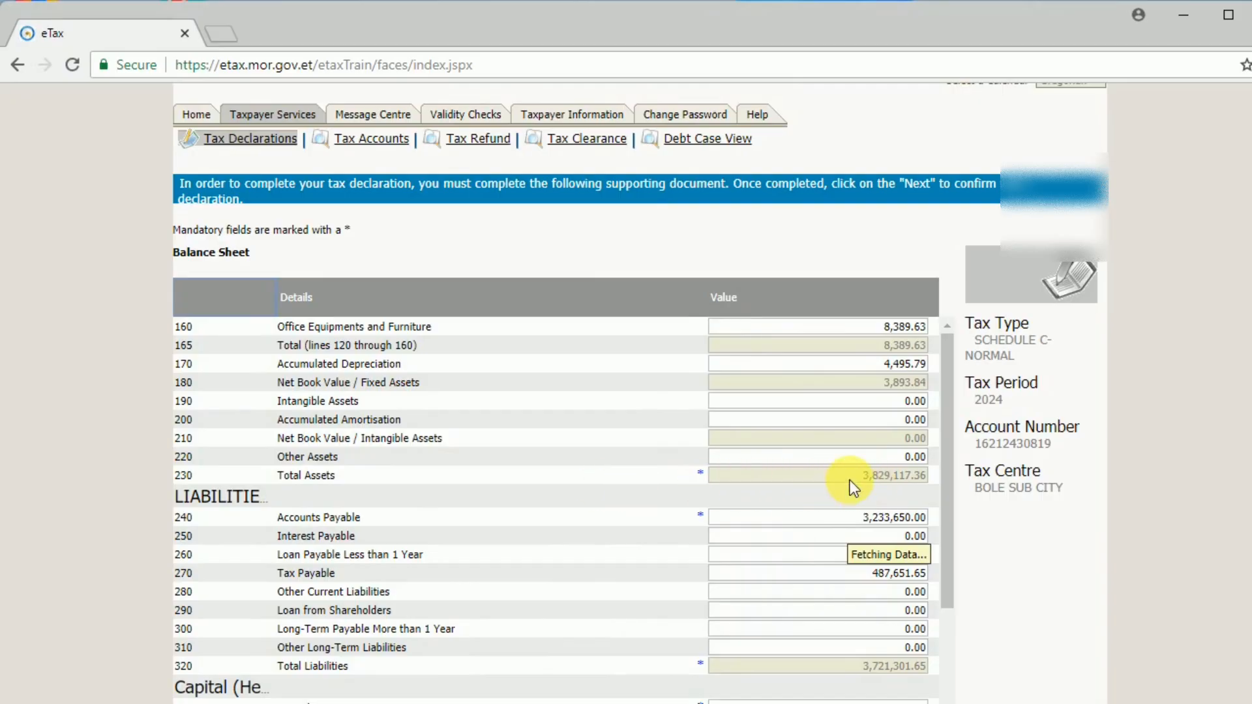
scroll(858, 574, "down", 3)
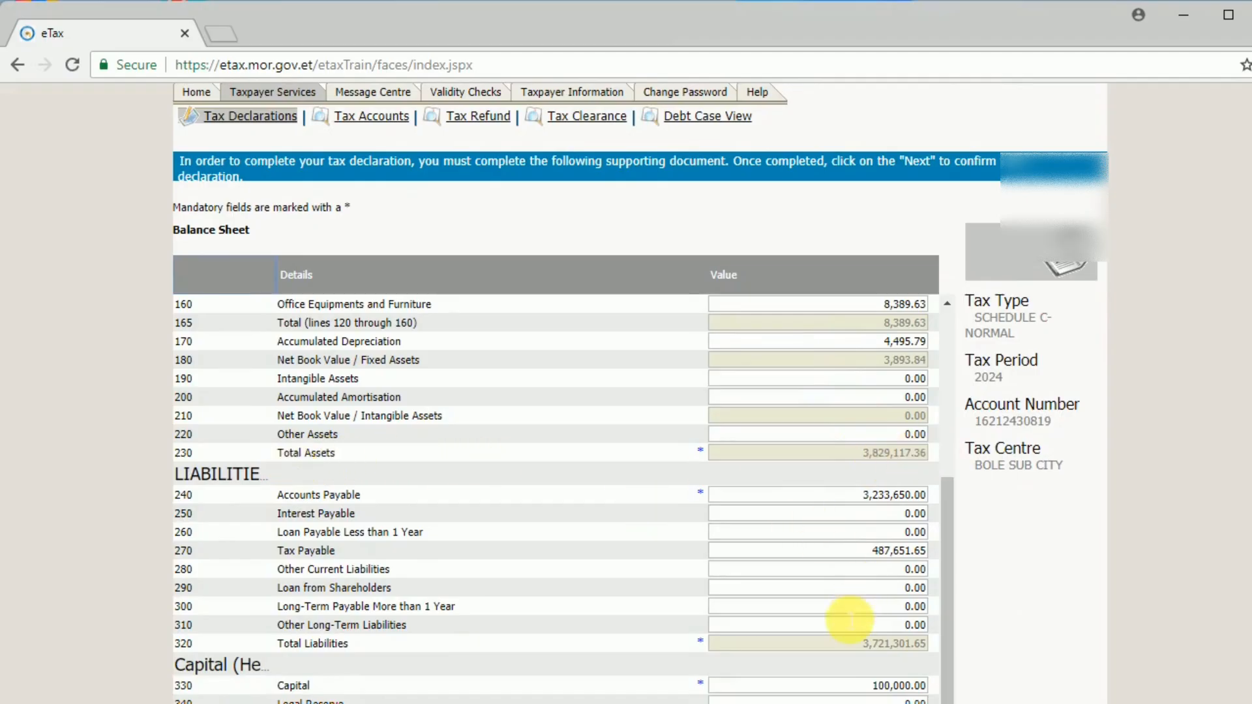
scroll(873, 643, "down", 2)
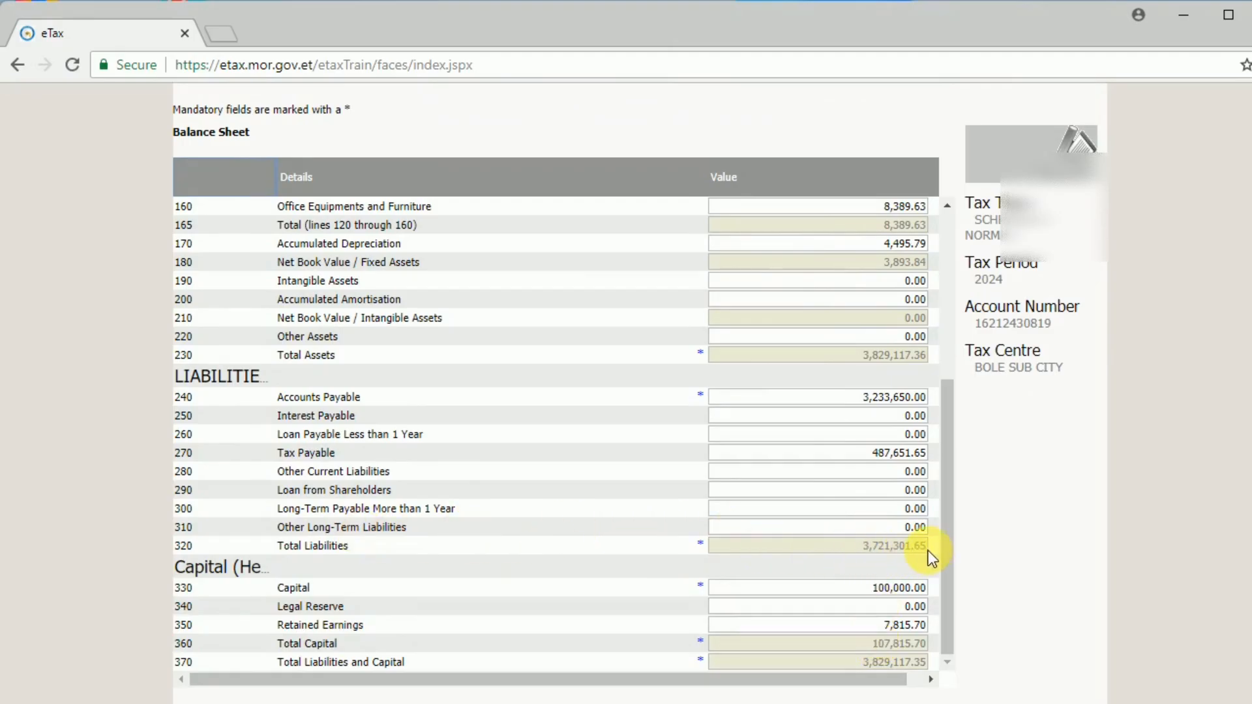
scroll(843, 550, "down", 1)
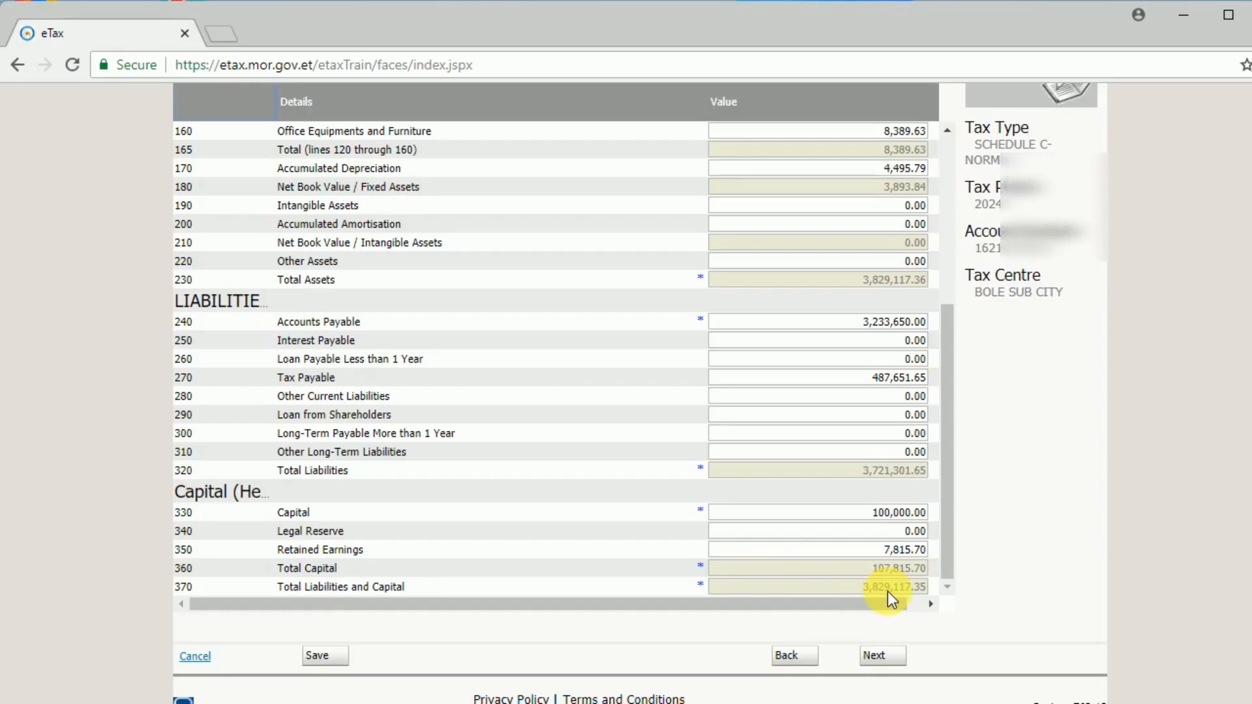
Confirm in the final declaration summary that original copies of all supporting documents are held, and submit the declaration.
left_click(877, 655)
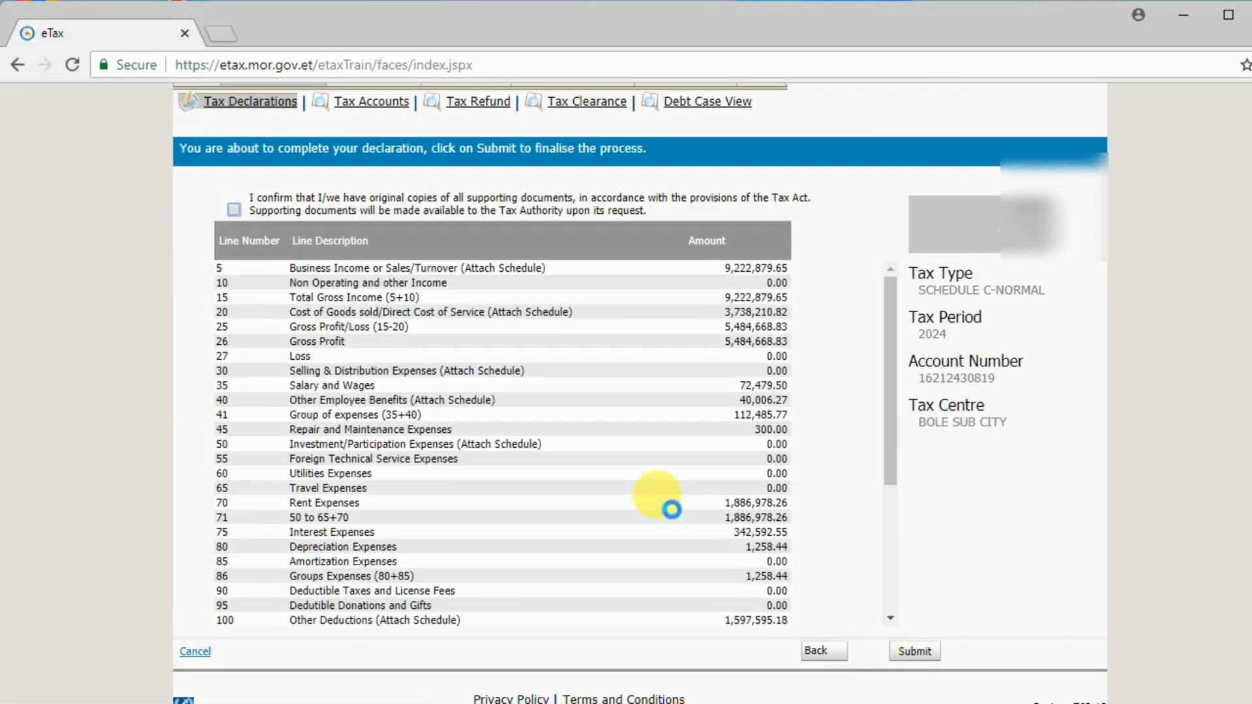
scroll(650, 394, "down", 5)
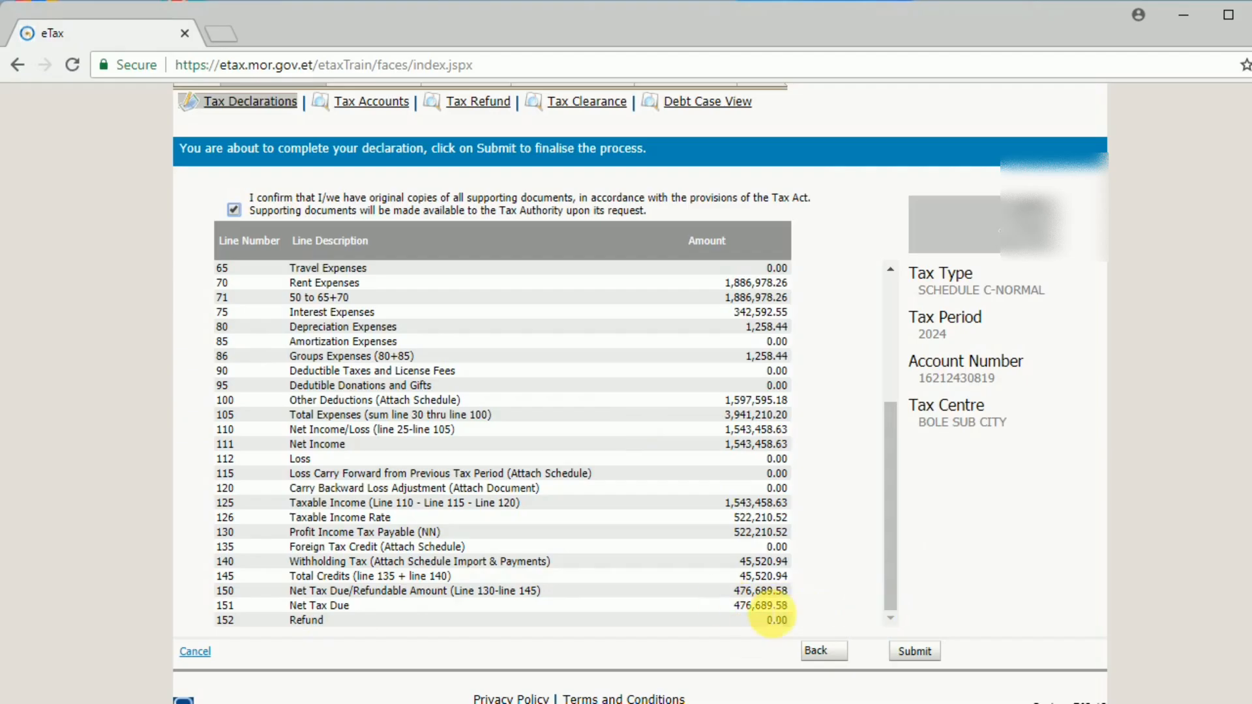
scroll(774, 620, "up", 3)
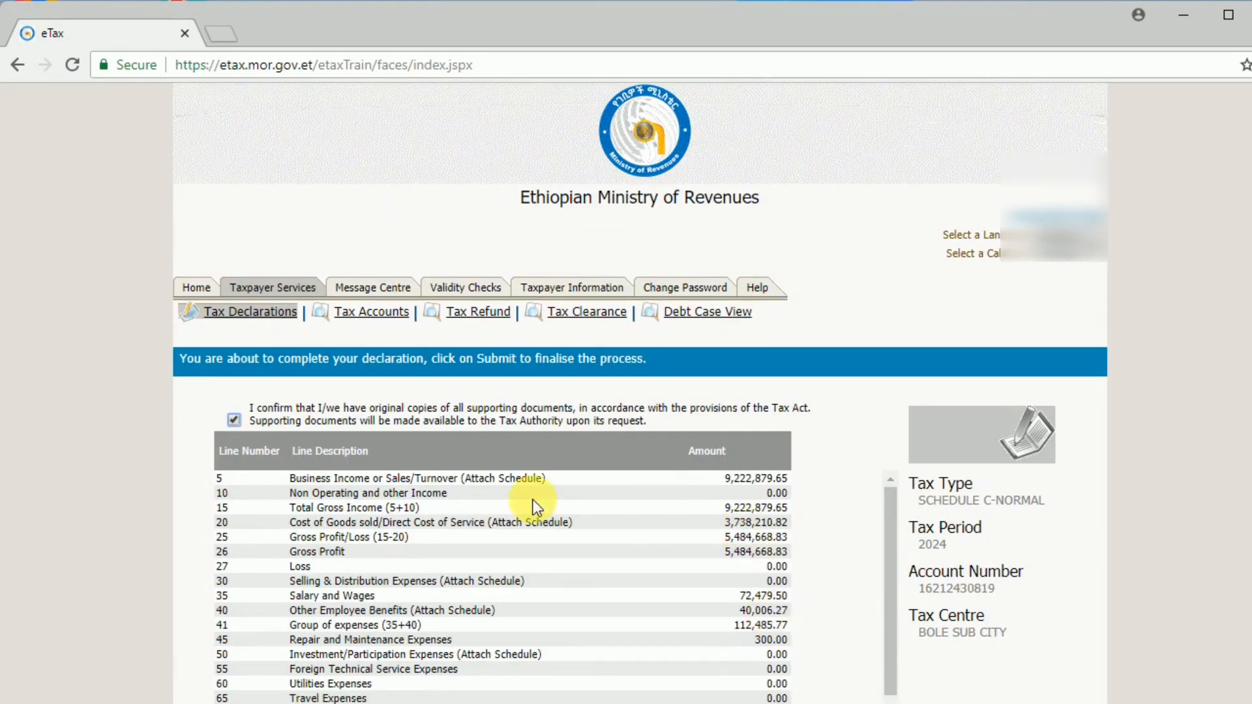
scroll(755, 629, "down", 5)
scroll(753, 635, "down", 2)
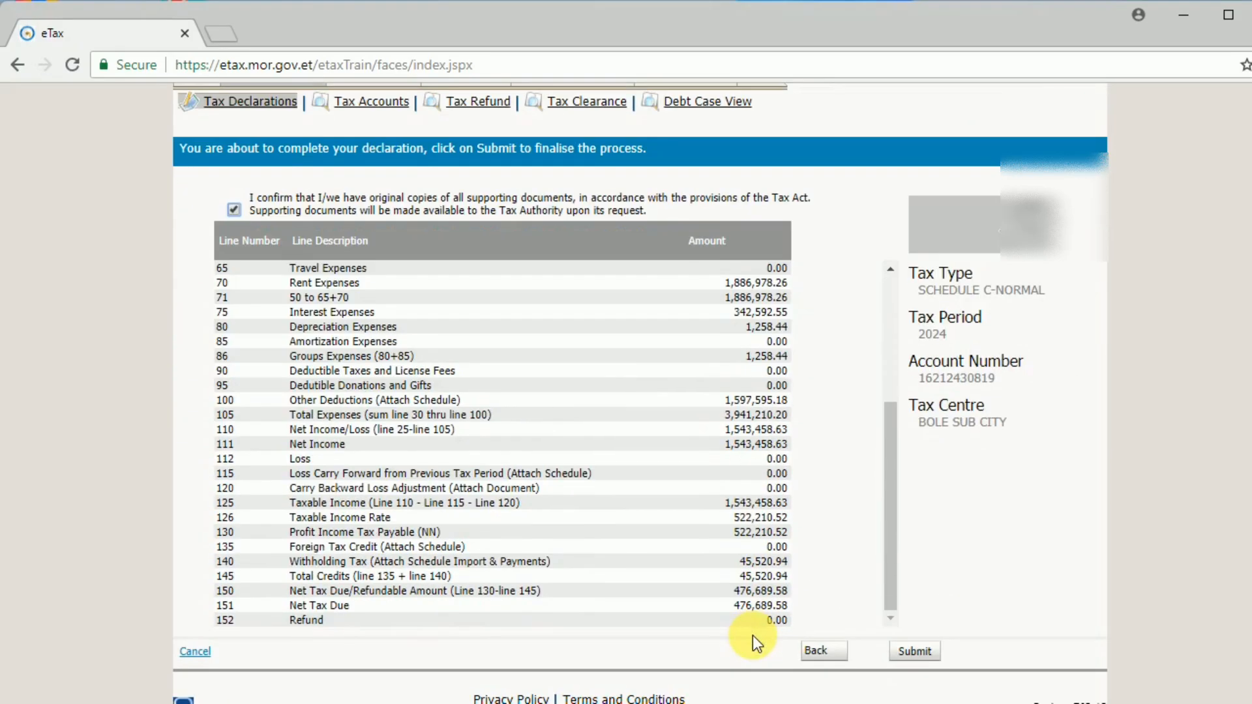
left_click(910, 652)
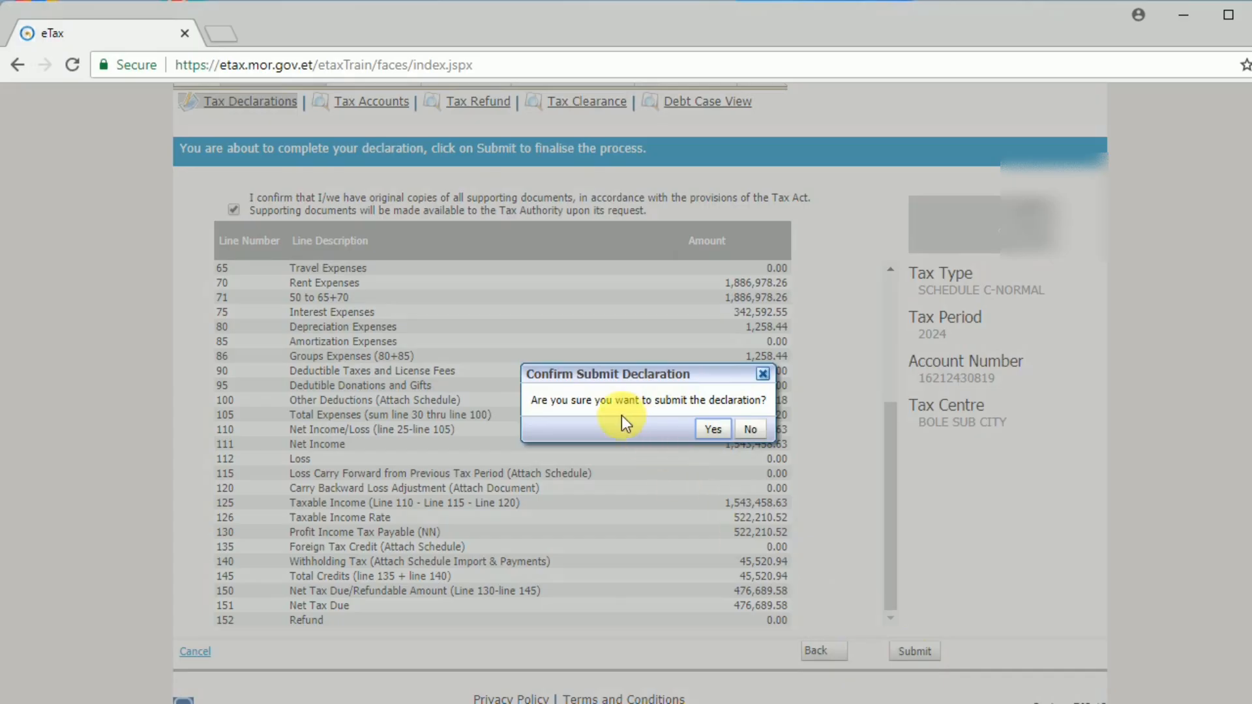
left_click(704, 431)
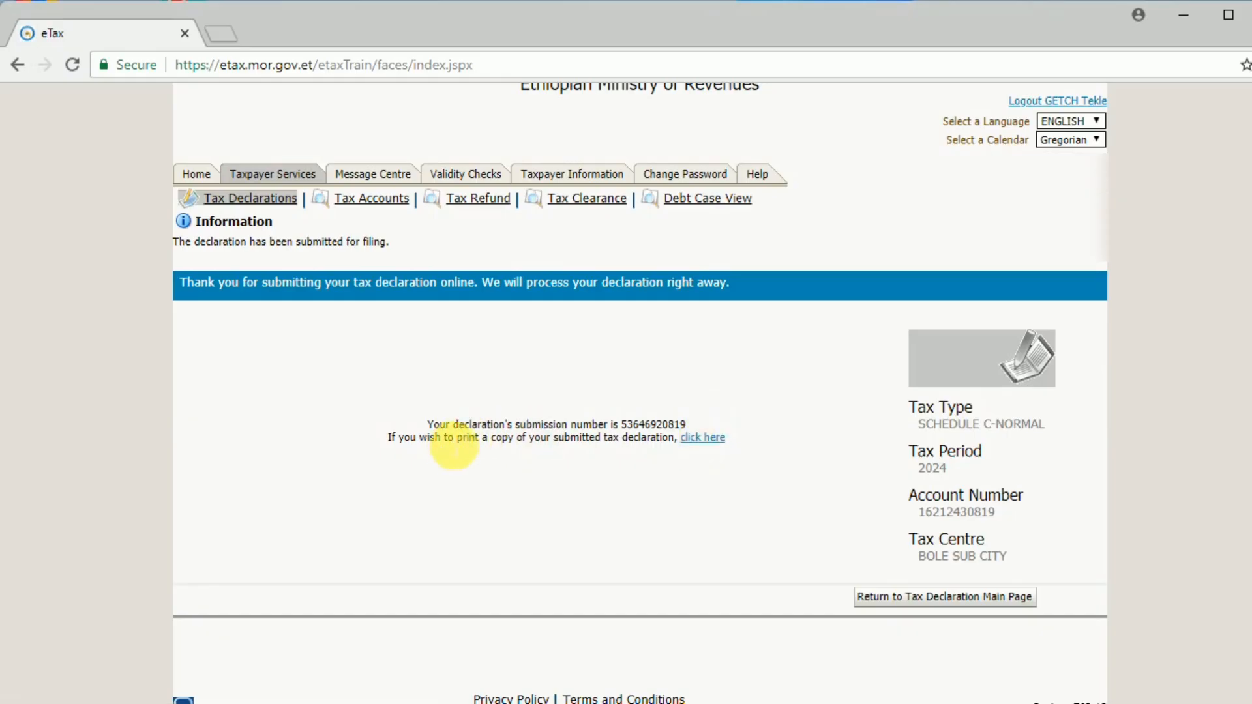
Open the copy of the submitted declaration and generate its printable report.
left_click(706, 443)
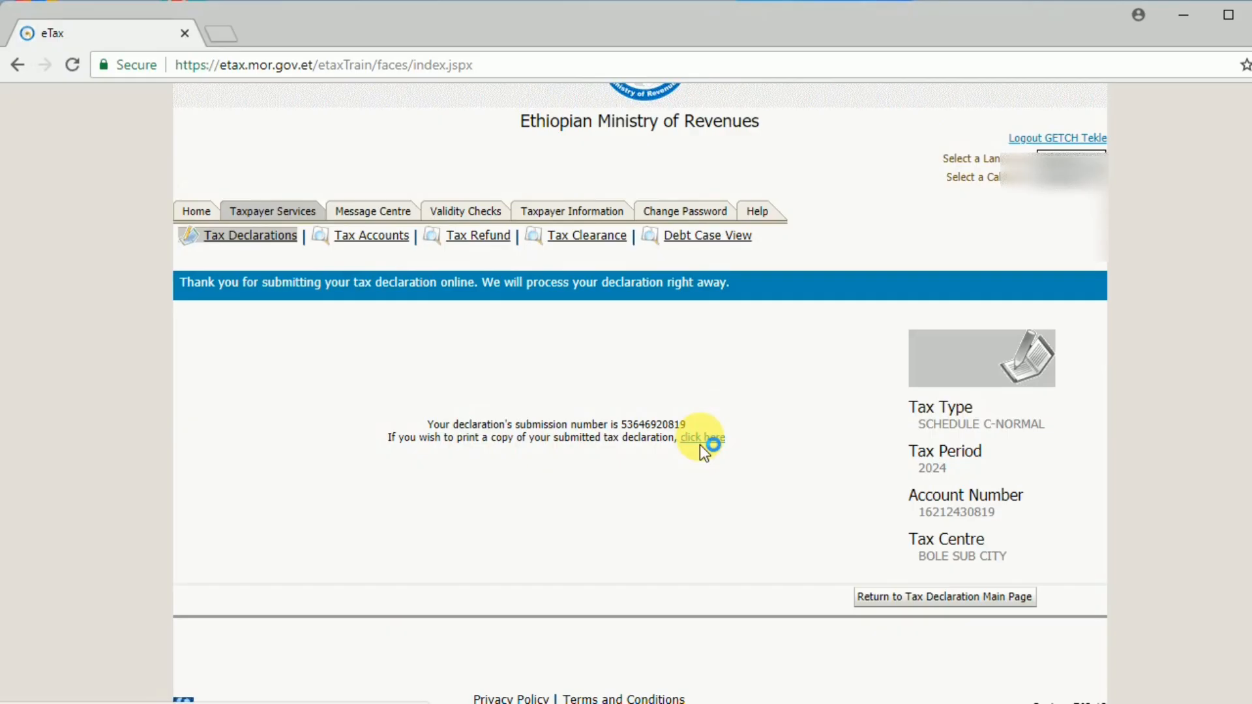
scroll(699, 437, "down", 5)
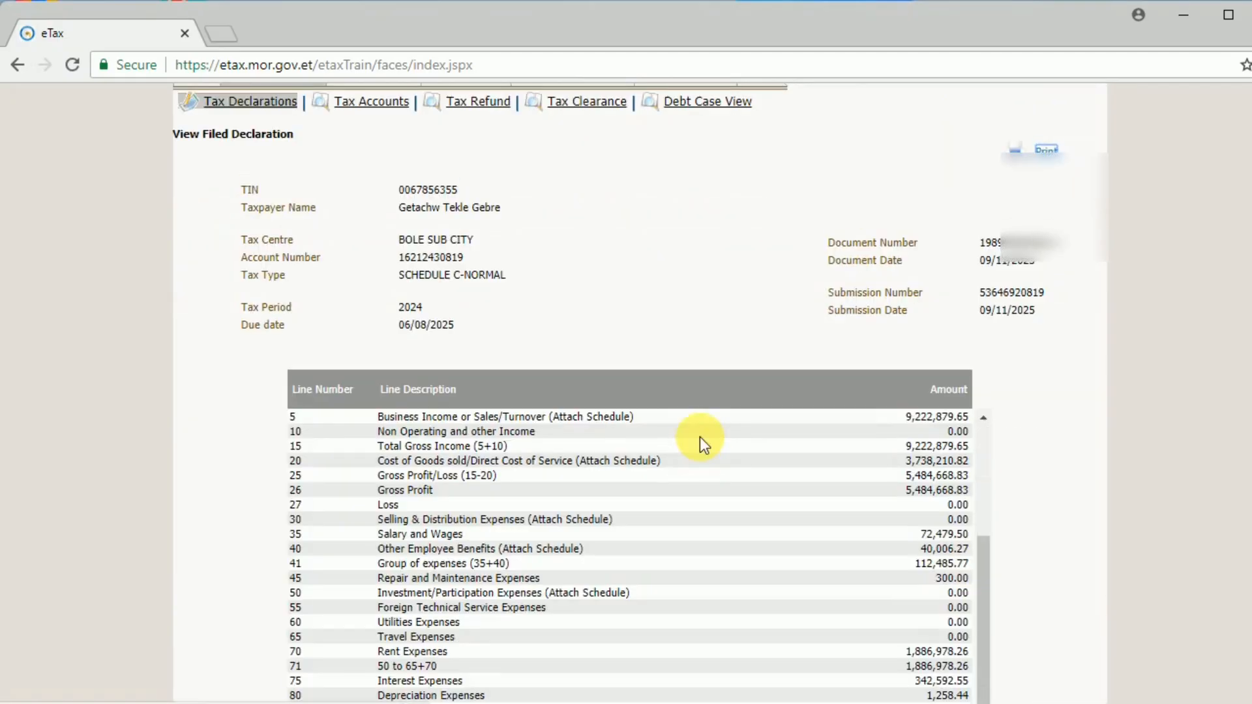
scroll(699, 436, "up", 5)
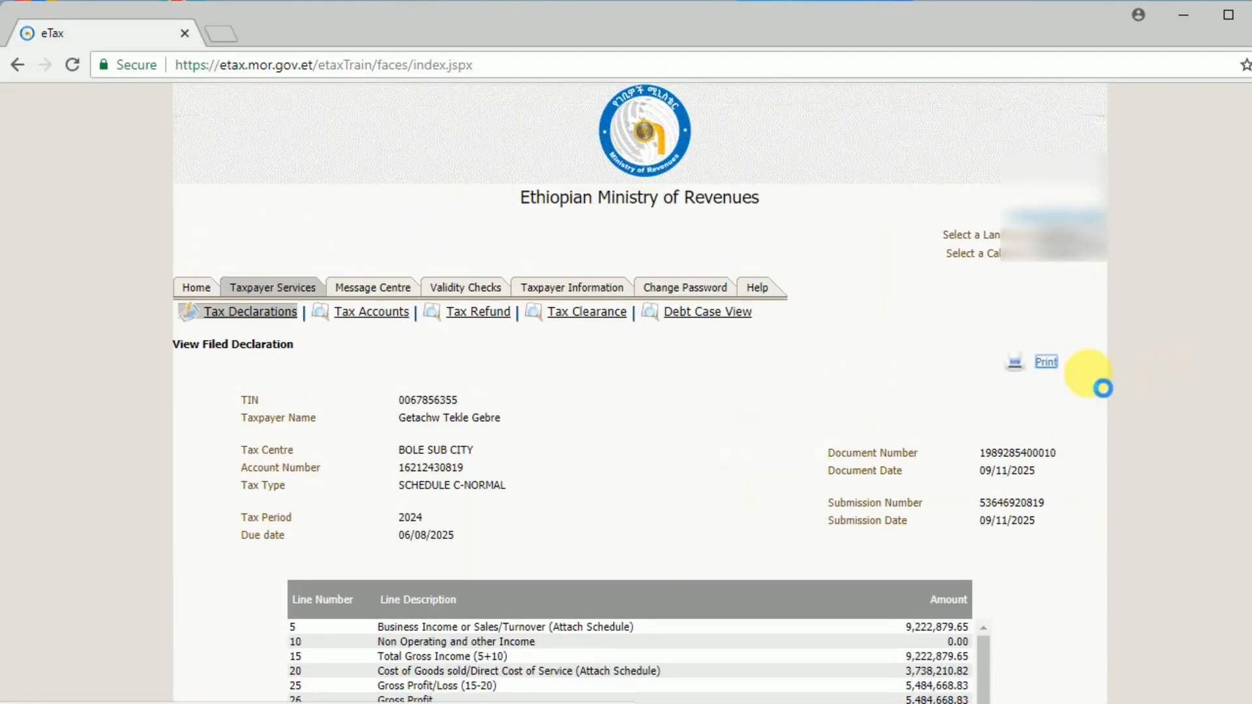
left_click(1048, 362)
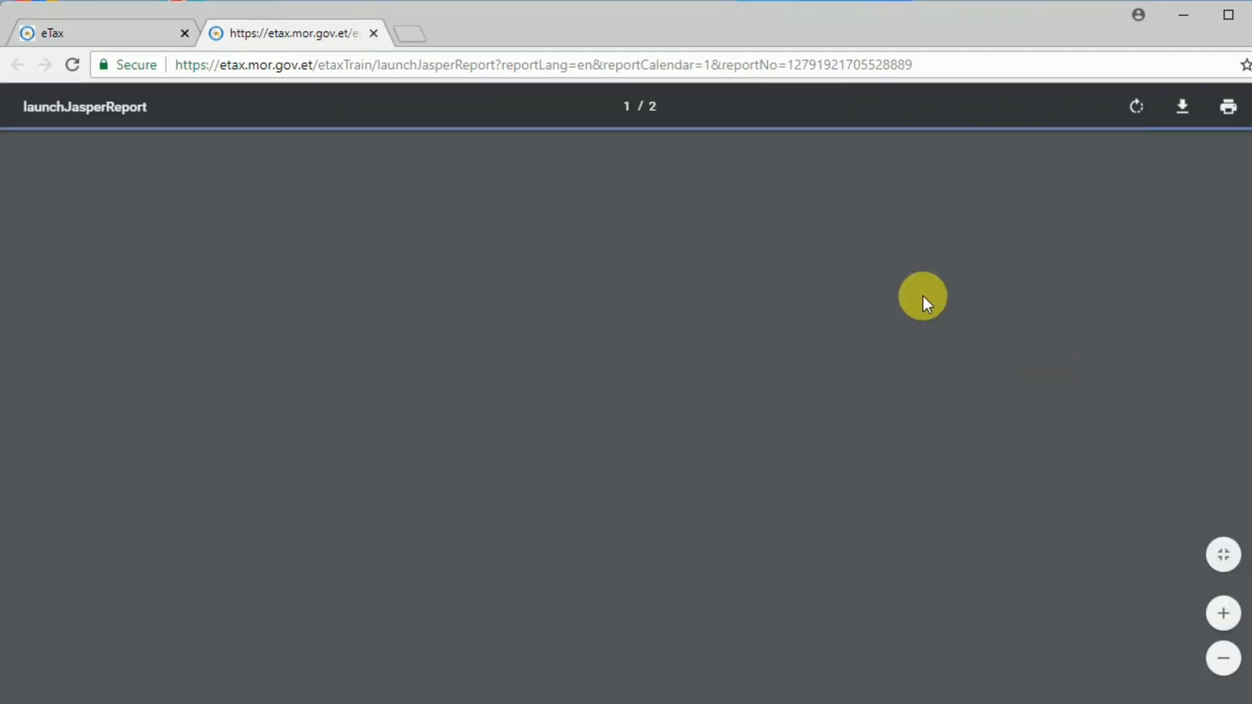
Examine both pages of the declaration report, including the taxpayer information, declared line amounts and taxpayer certification.
scroll(655, 359, "down", 6)
scroll(655, 358, "down", 15)
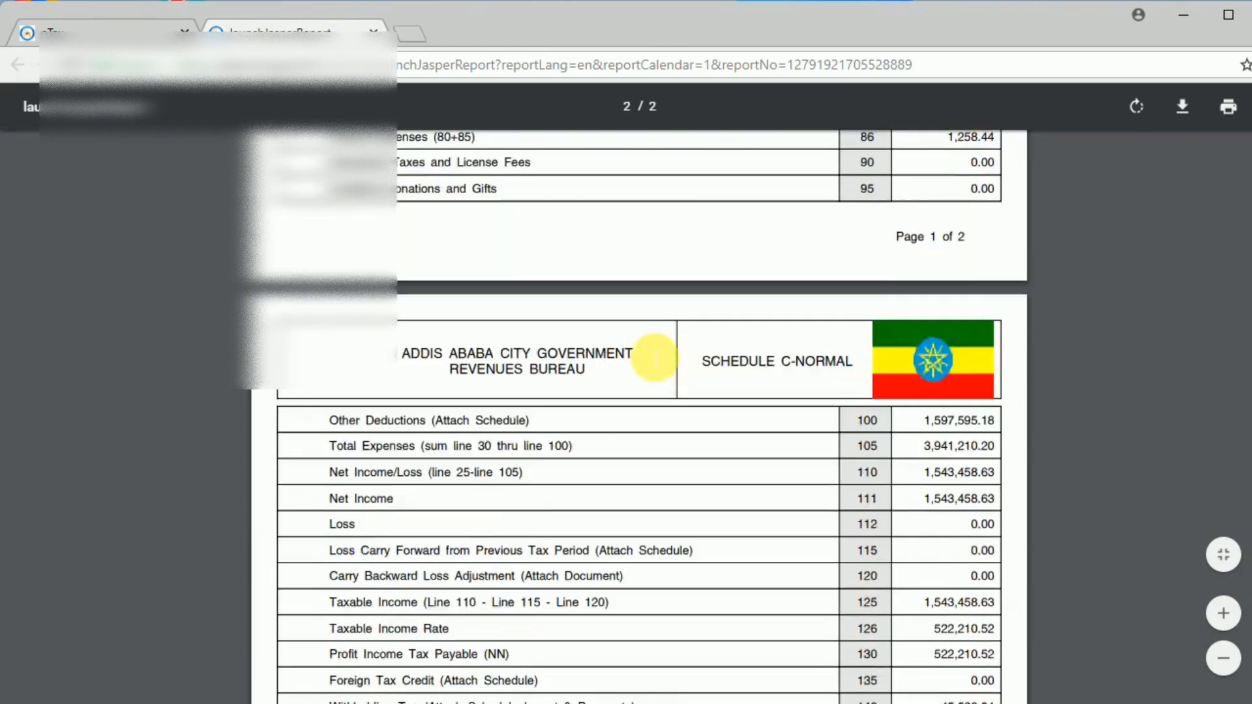
scroll(655, 359, "up", 6)
scroll(656, 357, "up", 10)
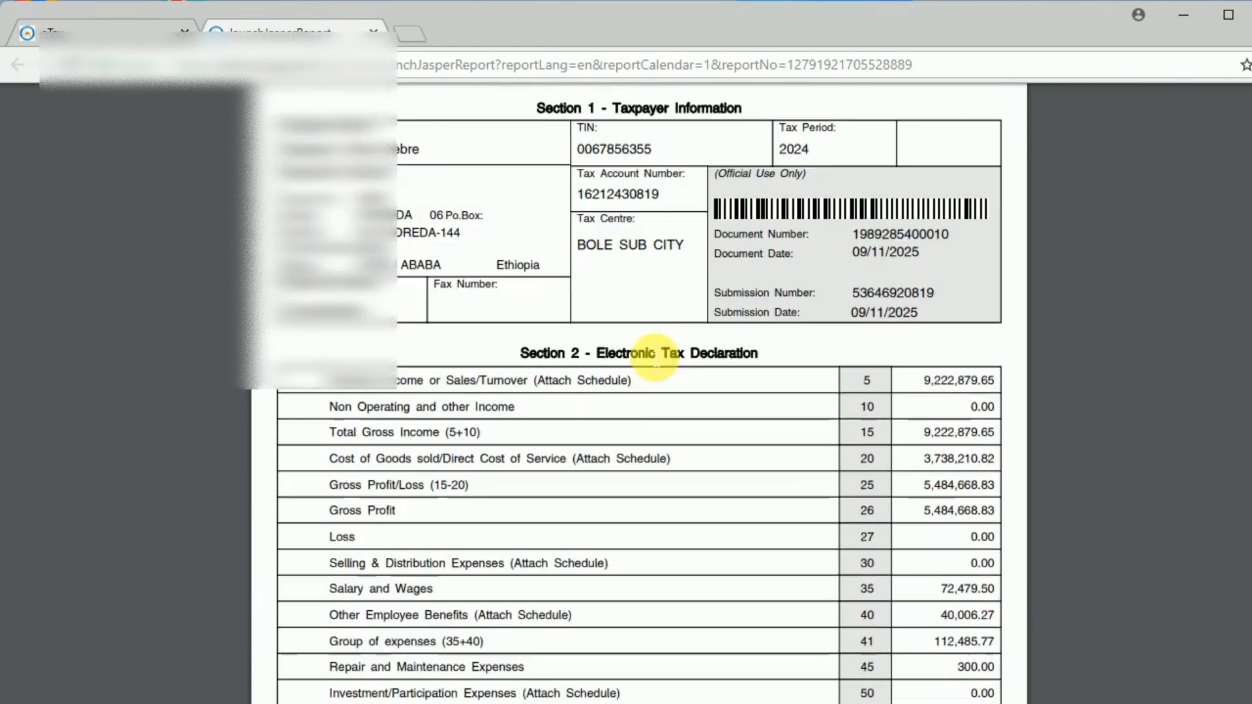
scroll(655, 359, "down", 20)
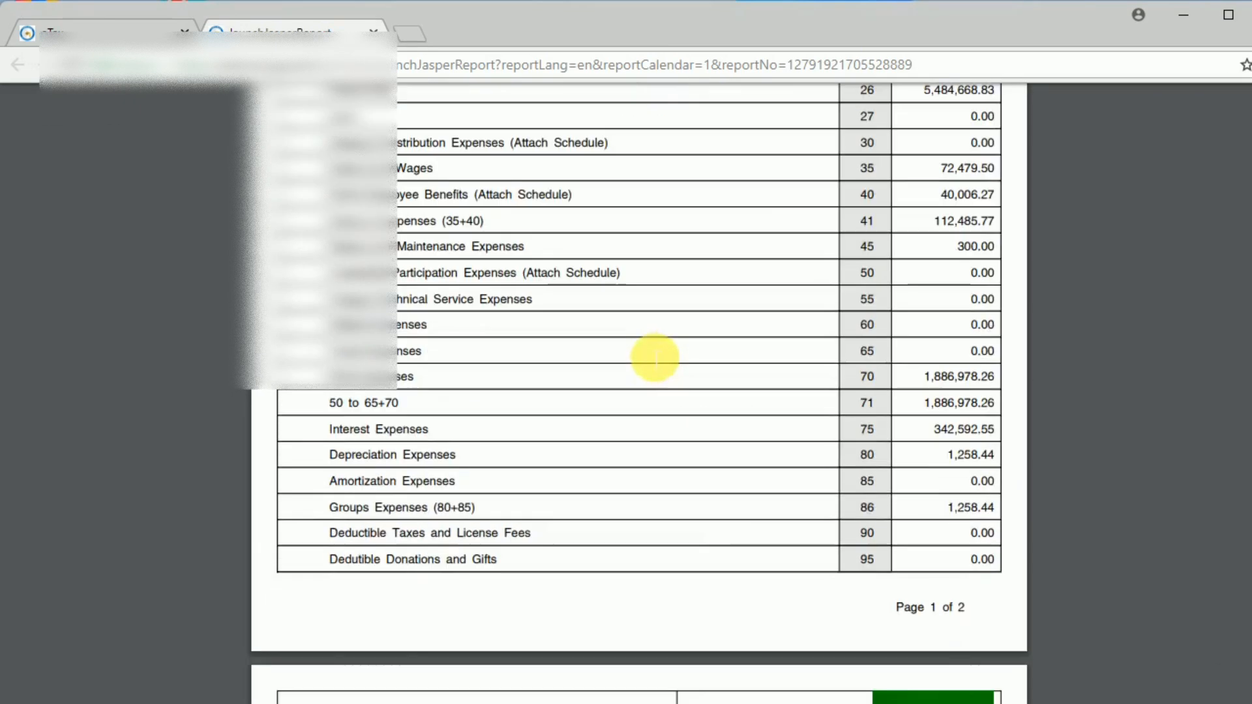
scroll(655, 358, "up", 15)
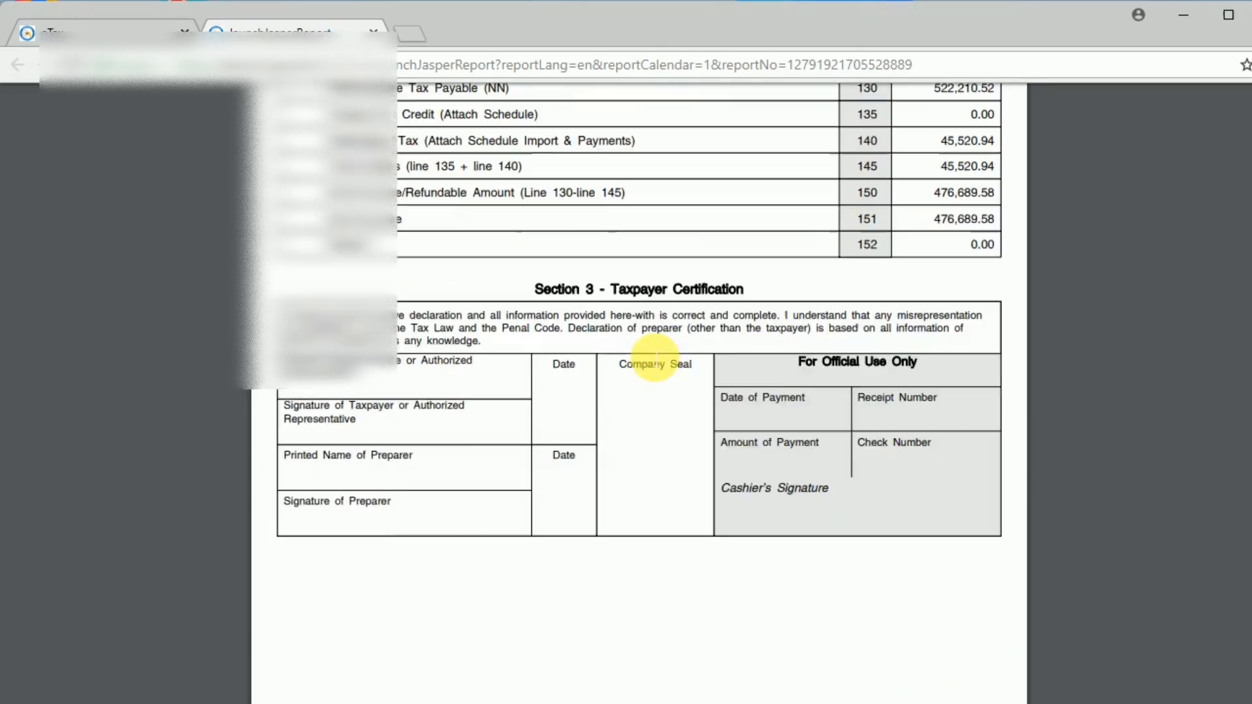
scroll(647, 352, "up", 3)
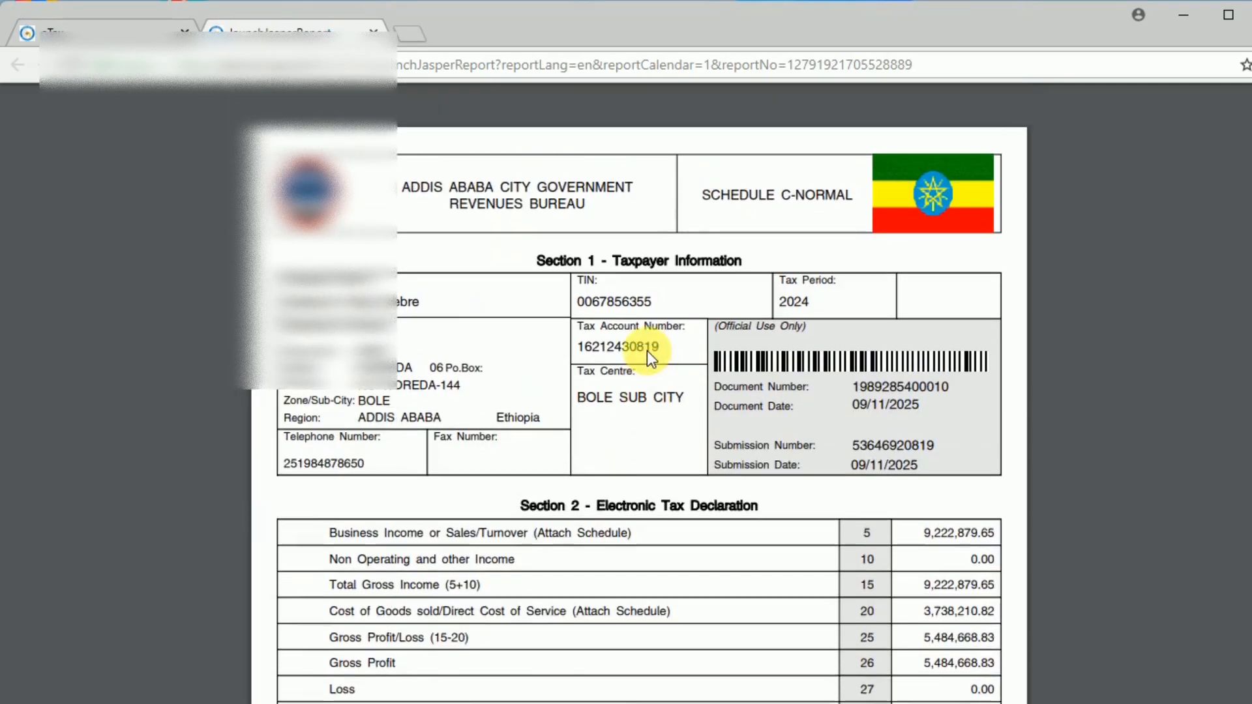
scroll(649, 357, "down", 20)
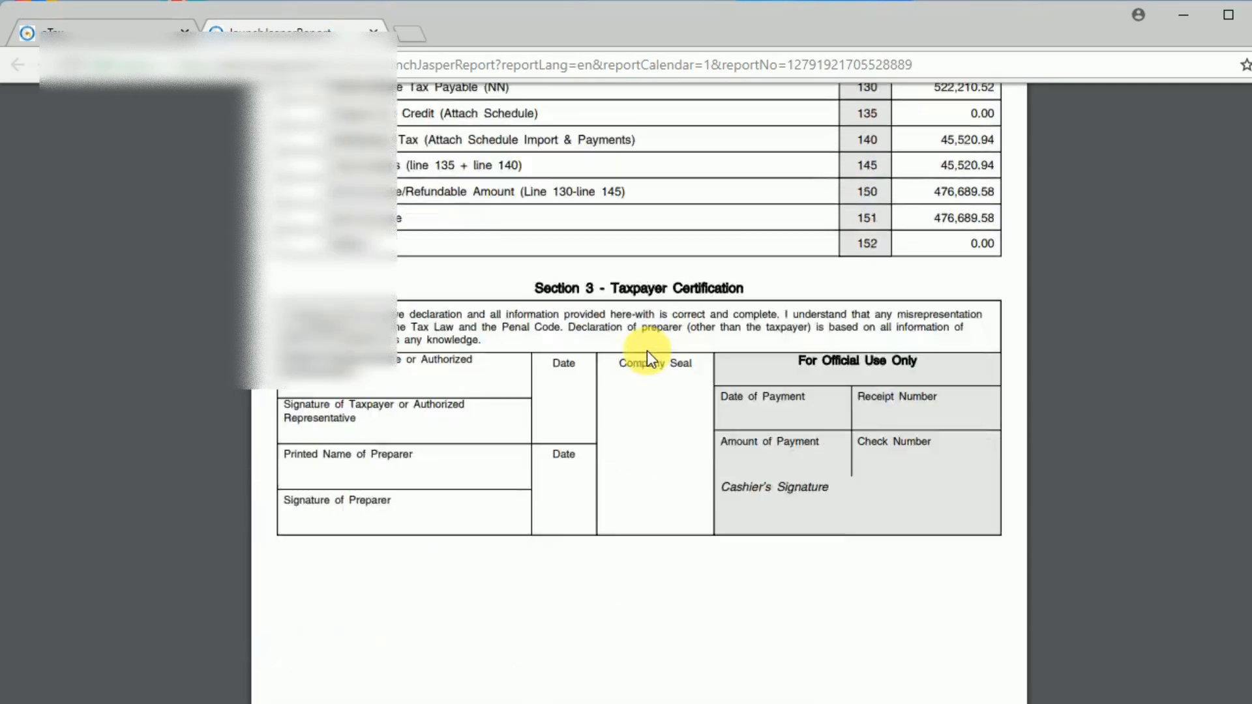
scroll(649, 358, "up", 15)
scroll(646, 351, "up", 7)
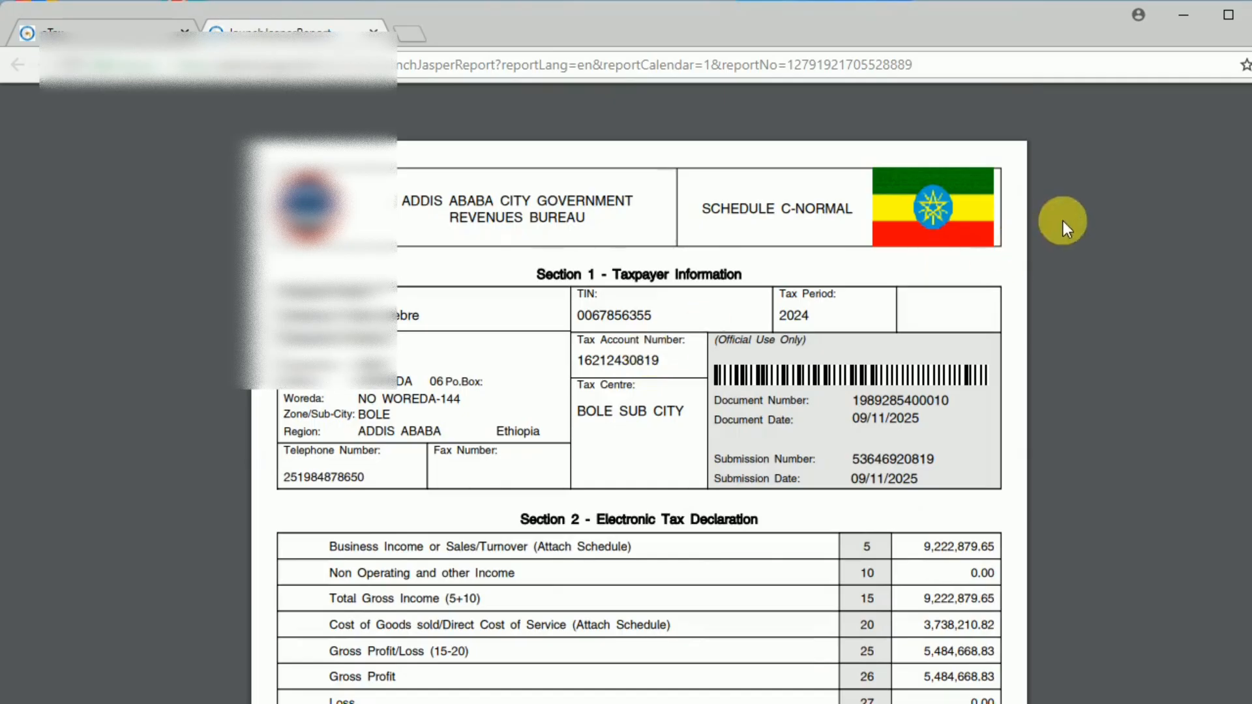
Print the declaration report in black and white on A4 paper, fitted to the page.
right_click(875, 262)
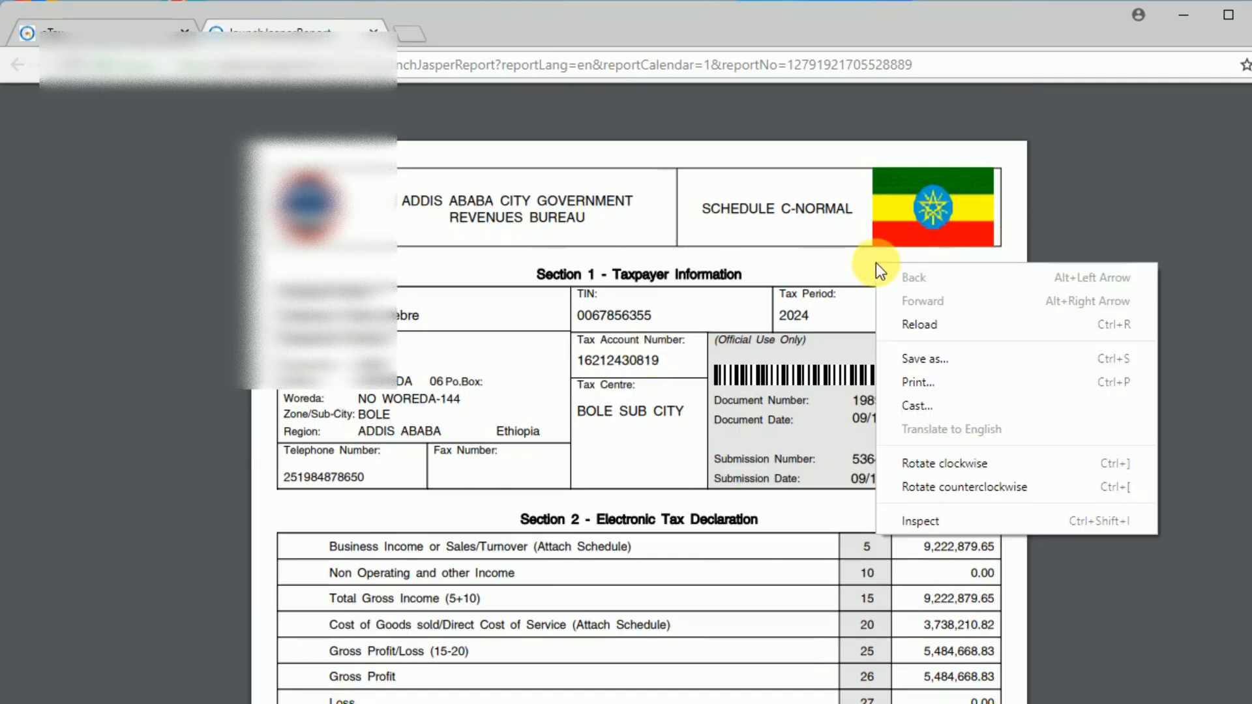
left_click(929, 380)
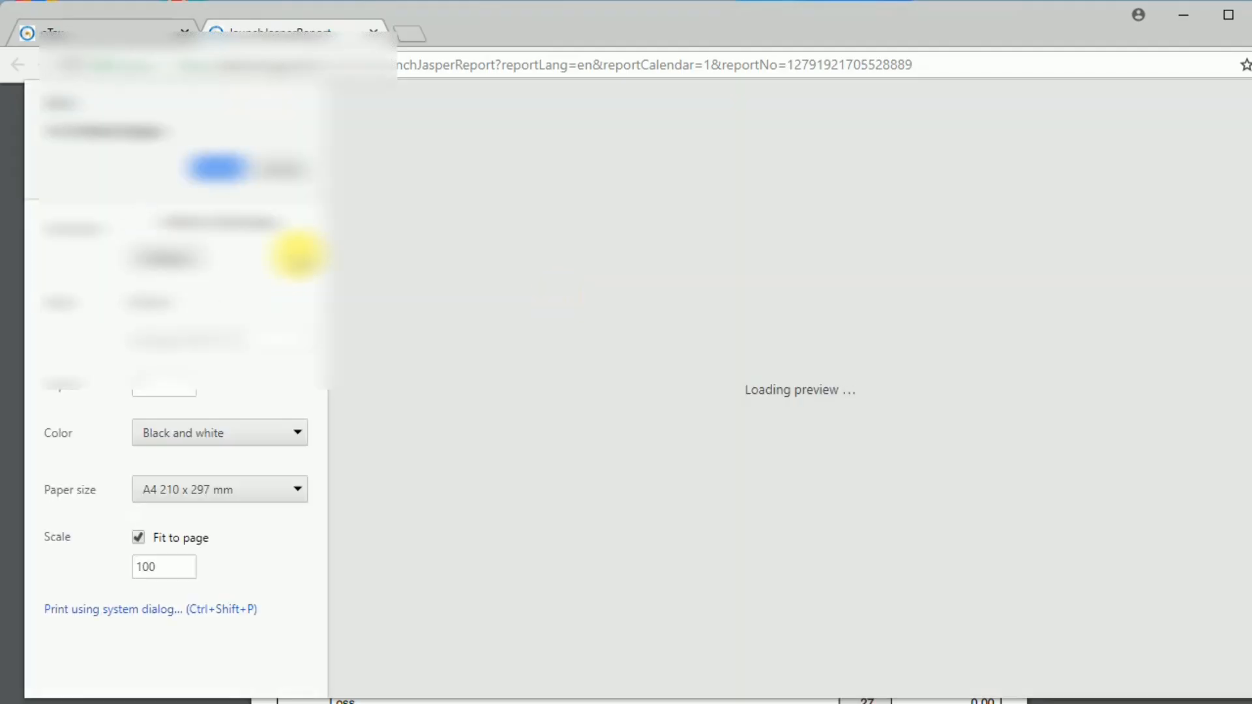
left_click(209, 168)
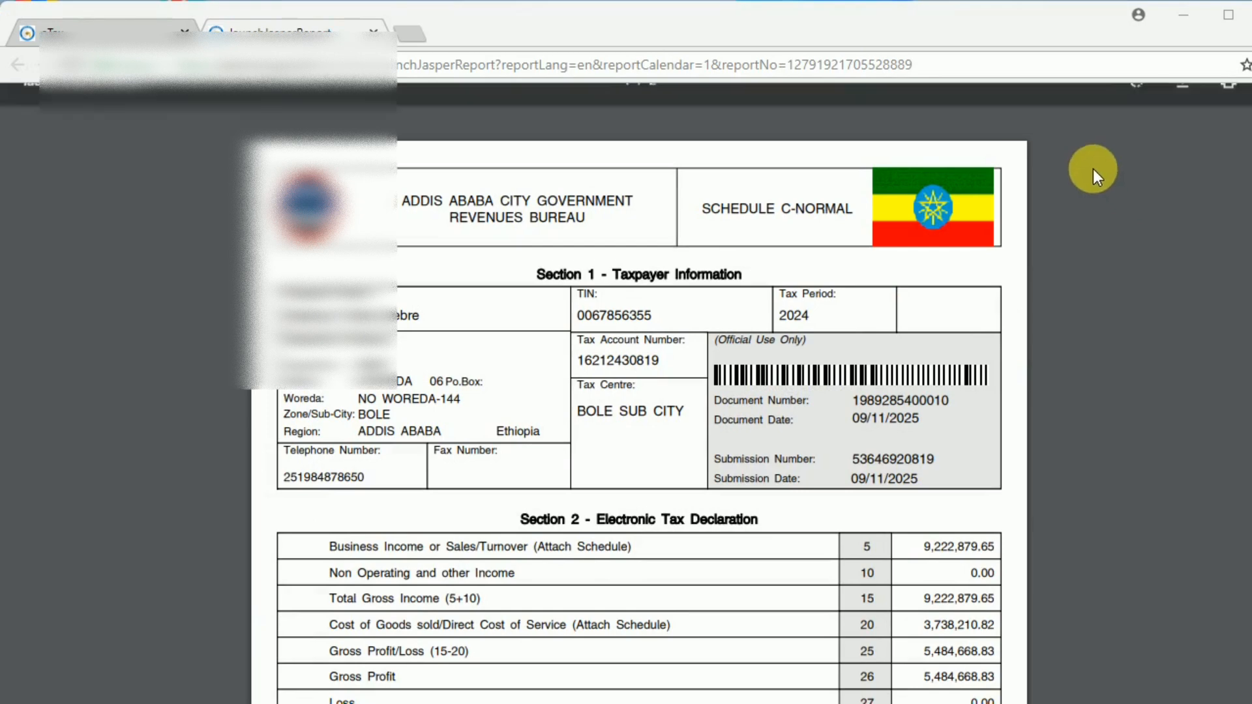
Download the declaration report and choose the taxpayer's 2017 folder inside A Works as the save location.
mouse_move(1133, 132)
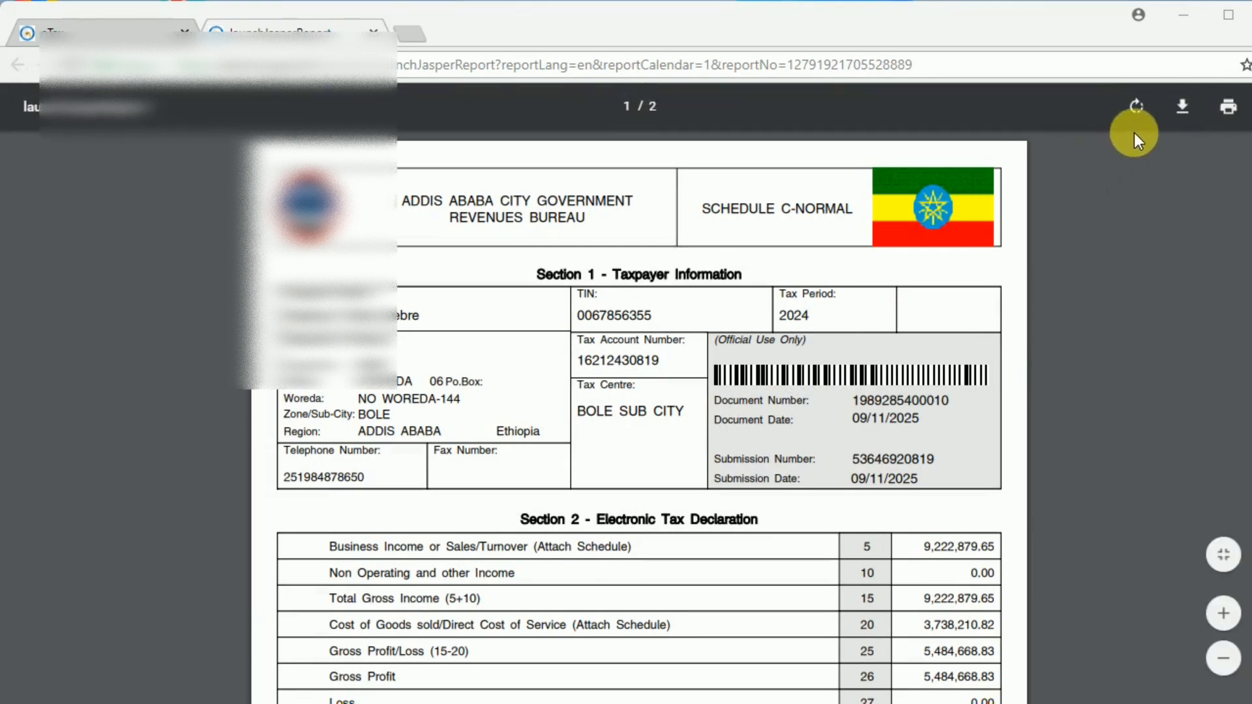
left_click(1182, 108)
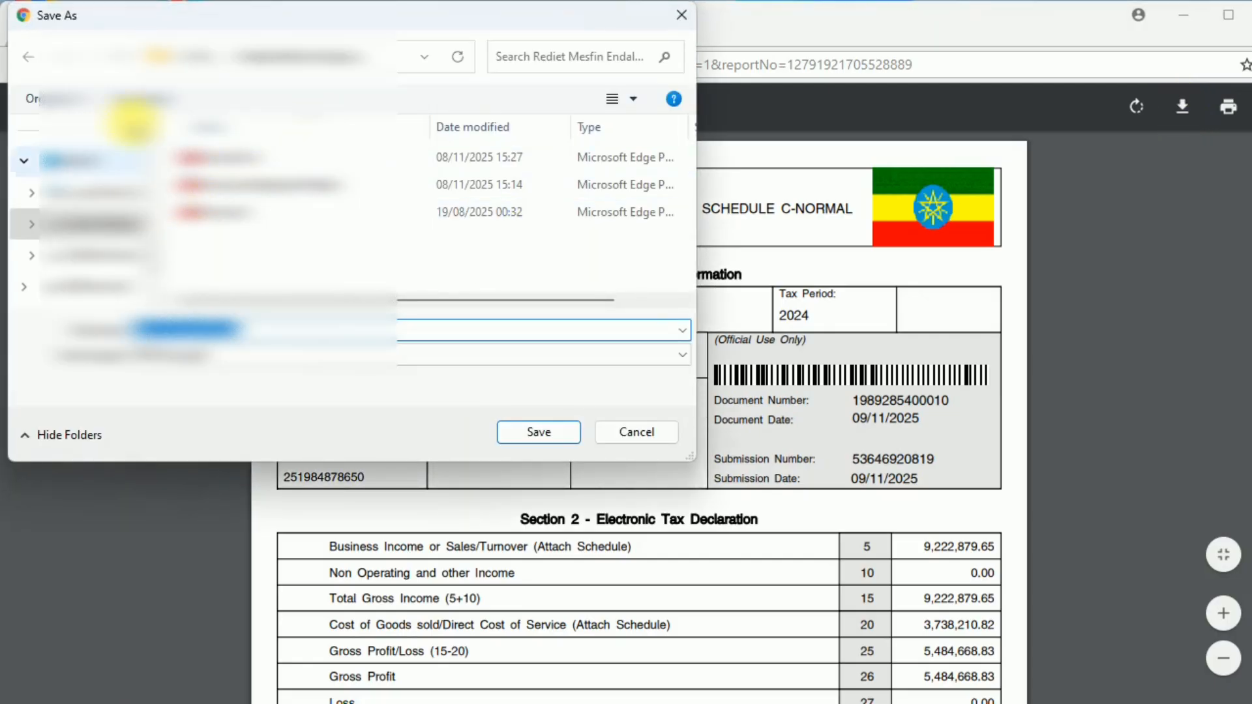
left_click(209, 56)
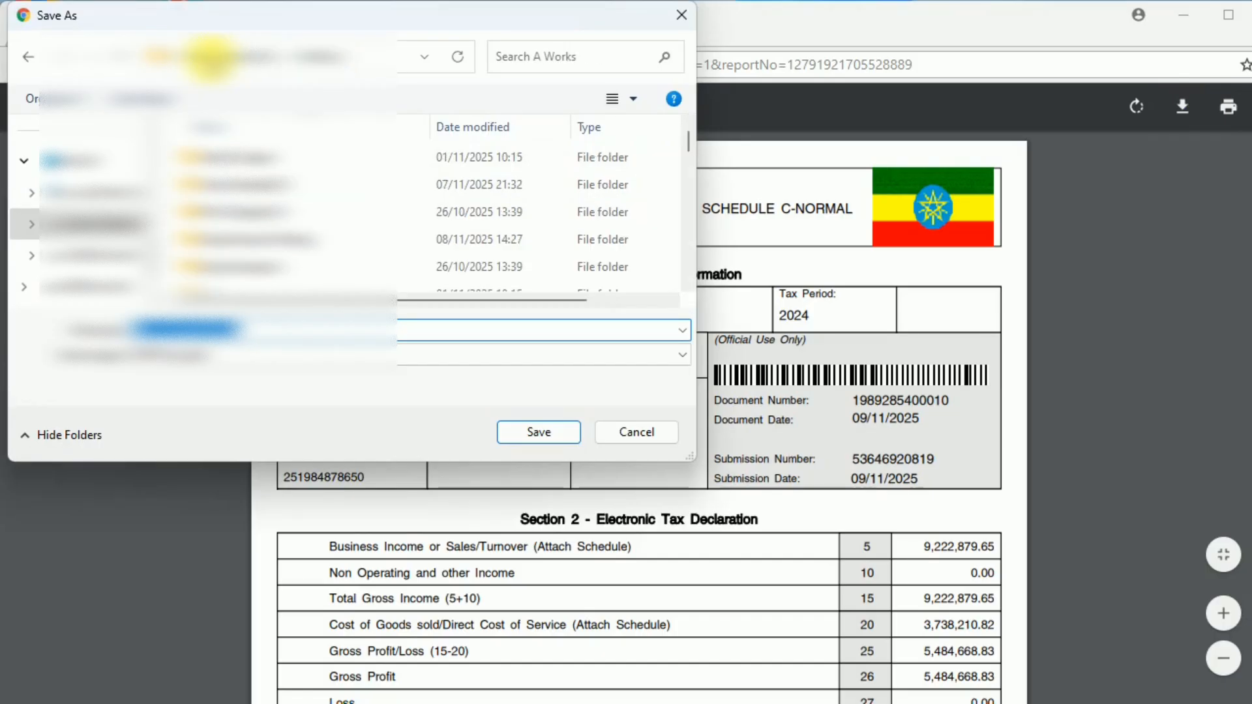
scroll(236, 259, "down", 3)
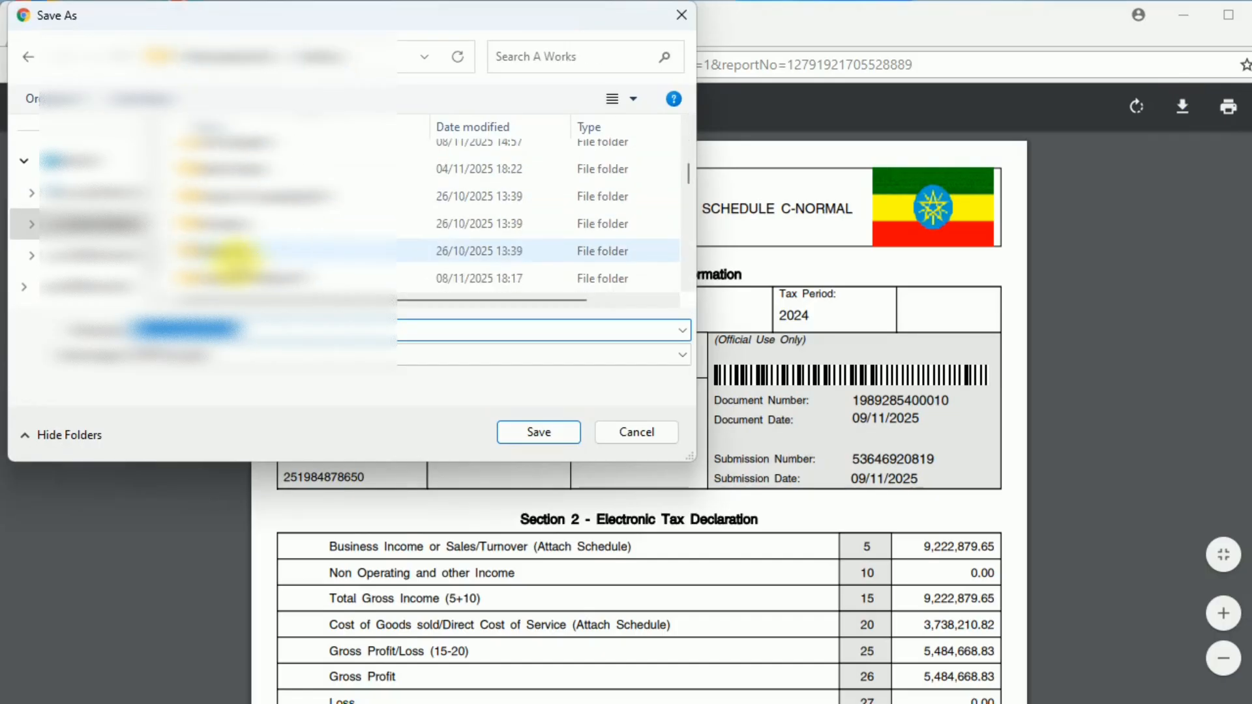
double_click(237, 278)
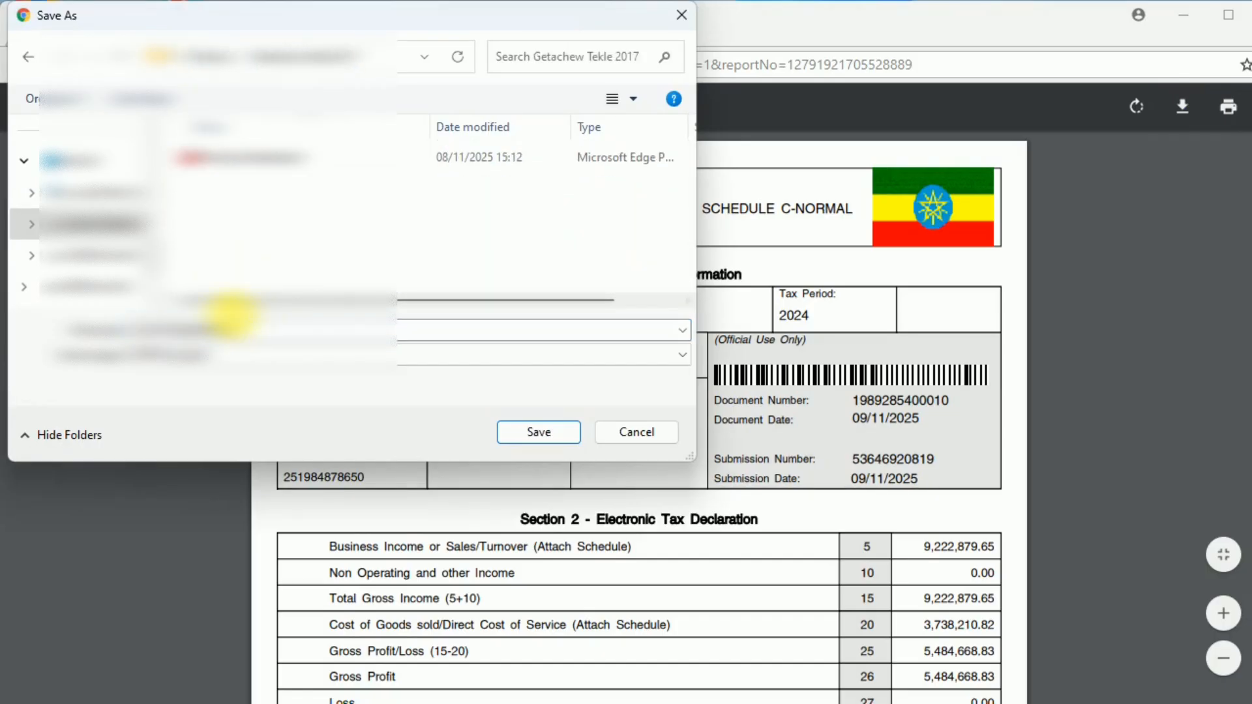
Name the report file Annual Tax Declaration and save it as a PDF in the chosen folder.
double_click(243, 334)
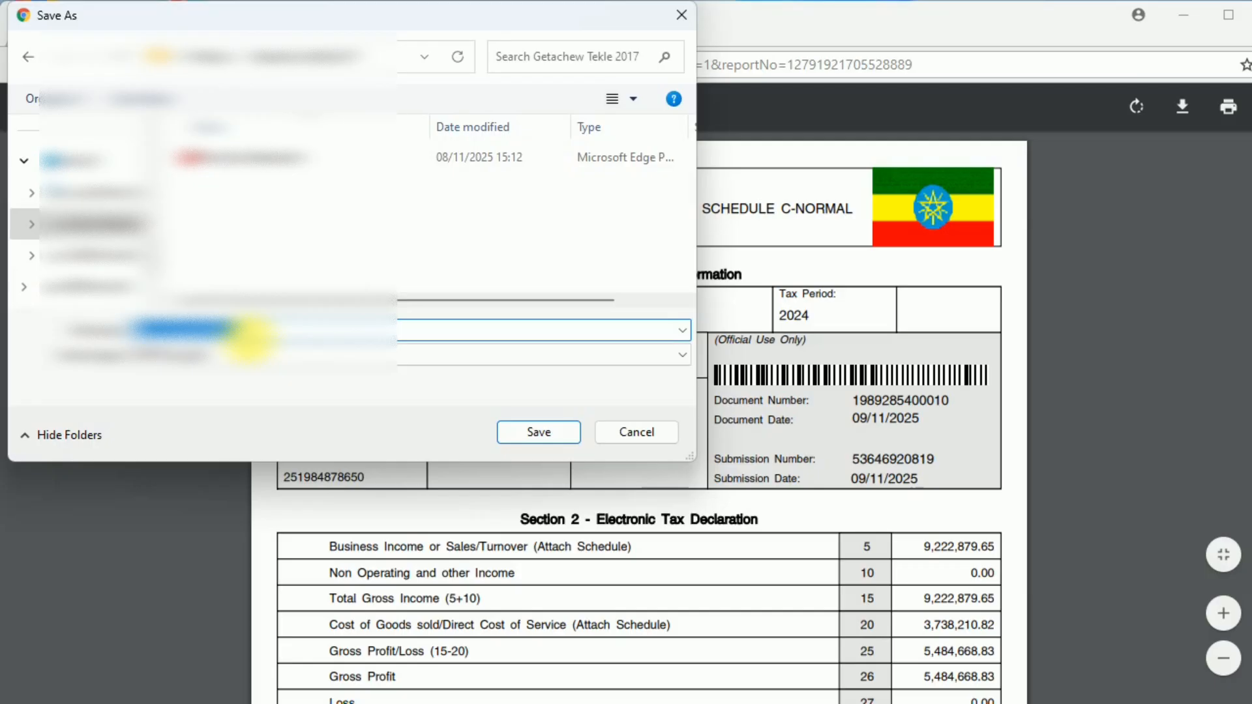
type("Profit")
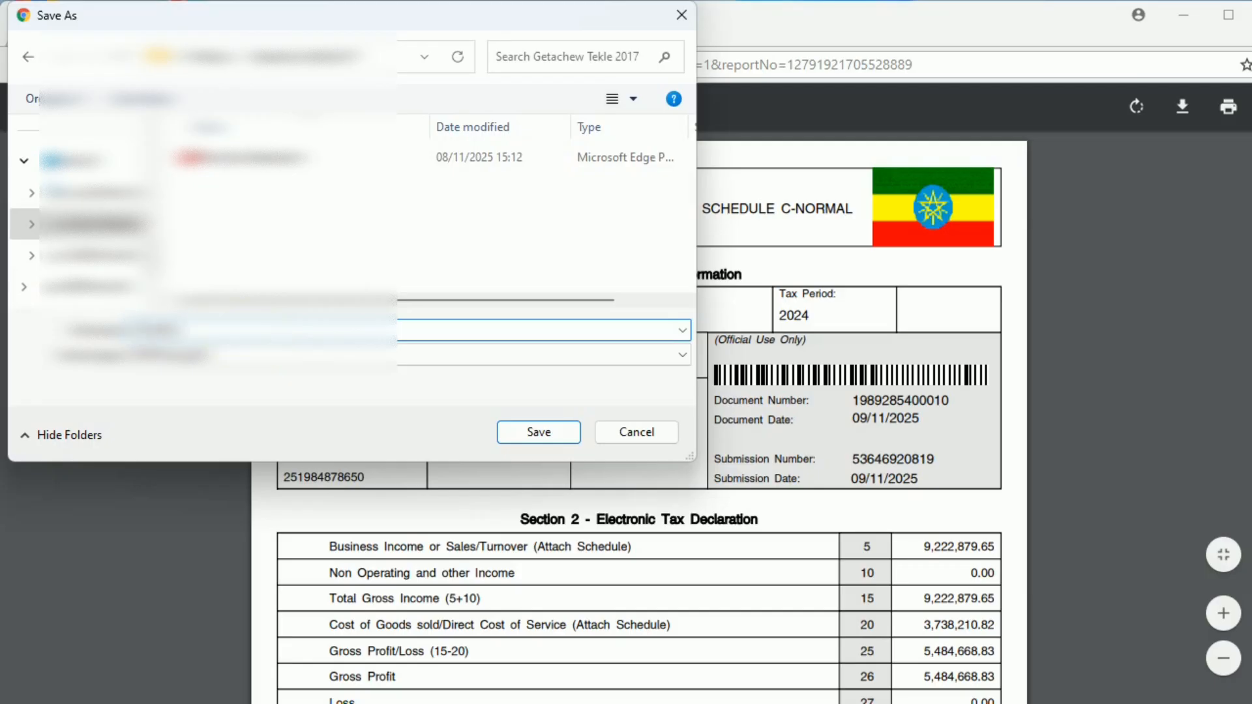
type(" and Loss")
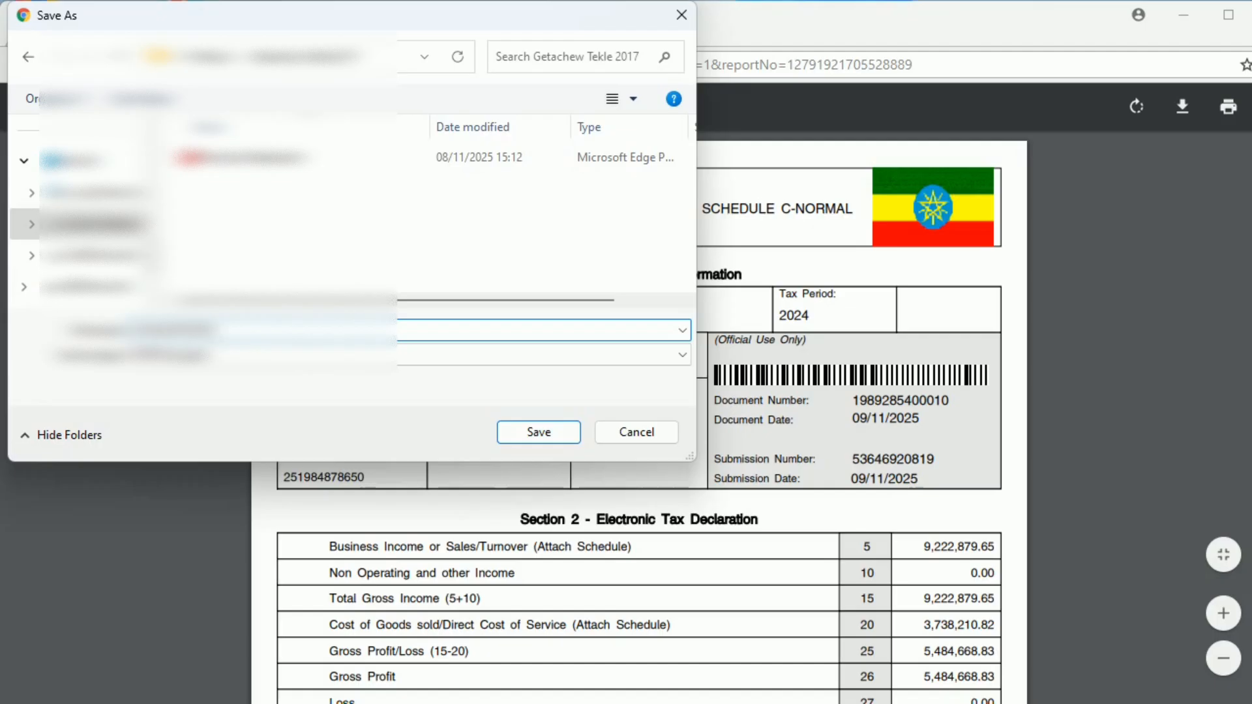
type(" State")
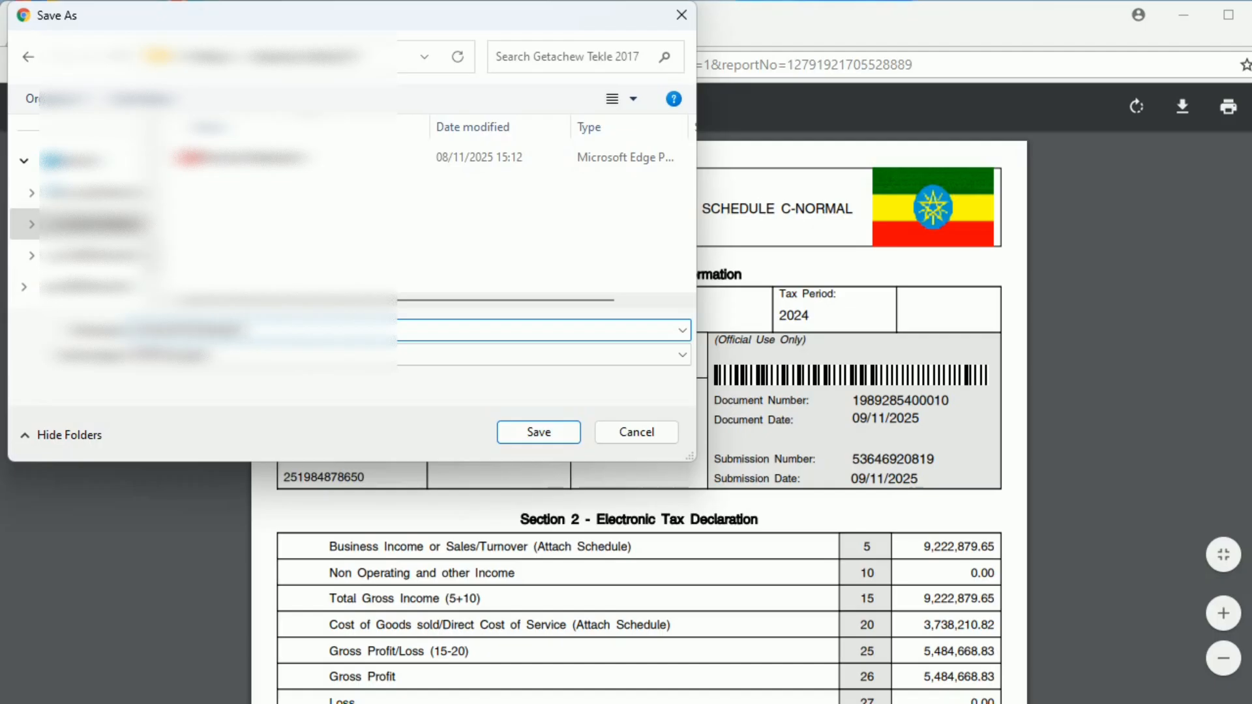
type("ment")
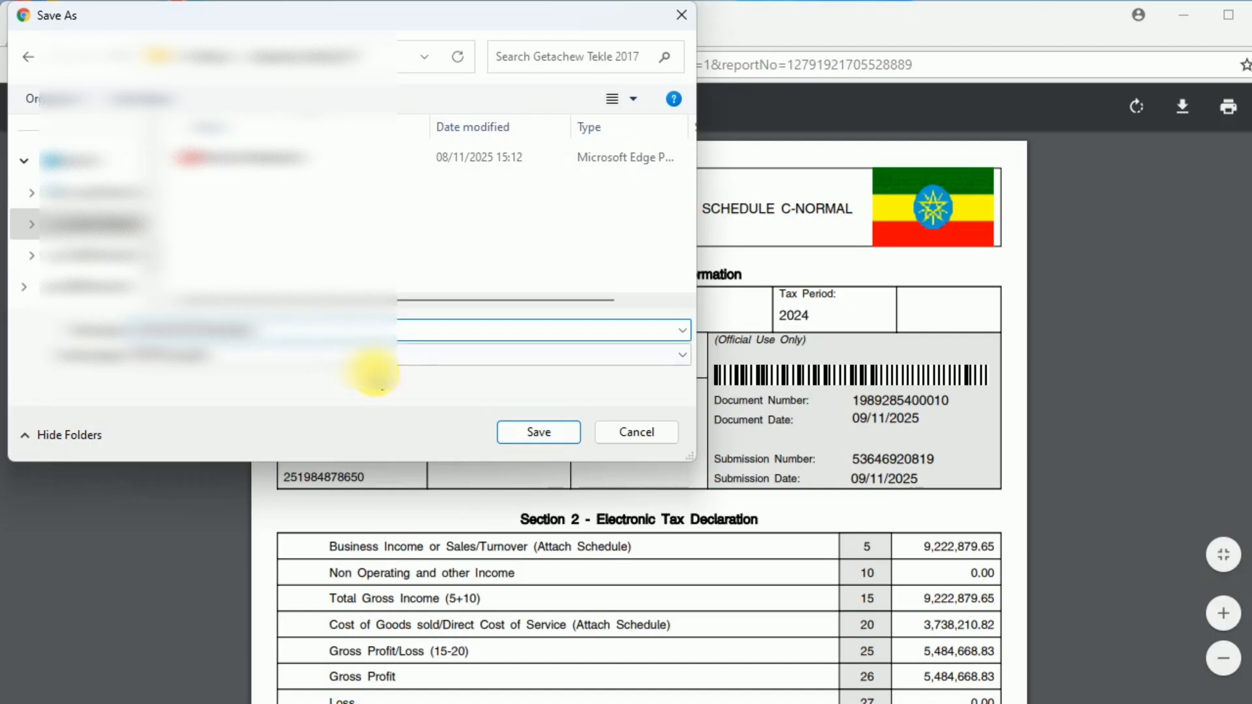
left_click(521, 432)
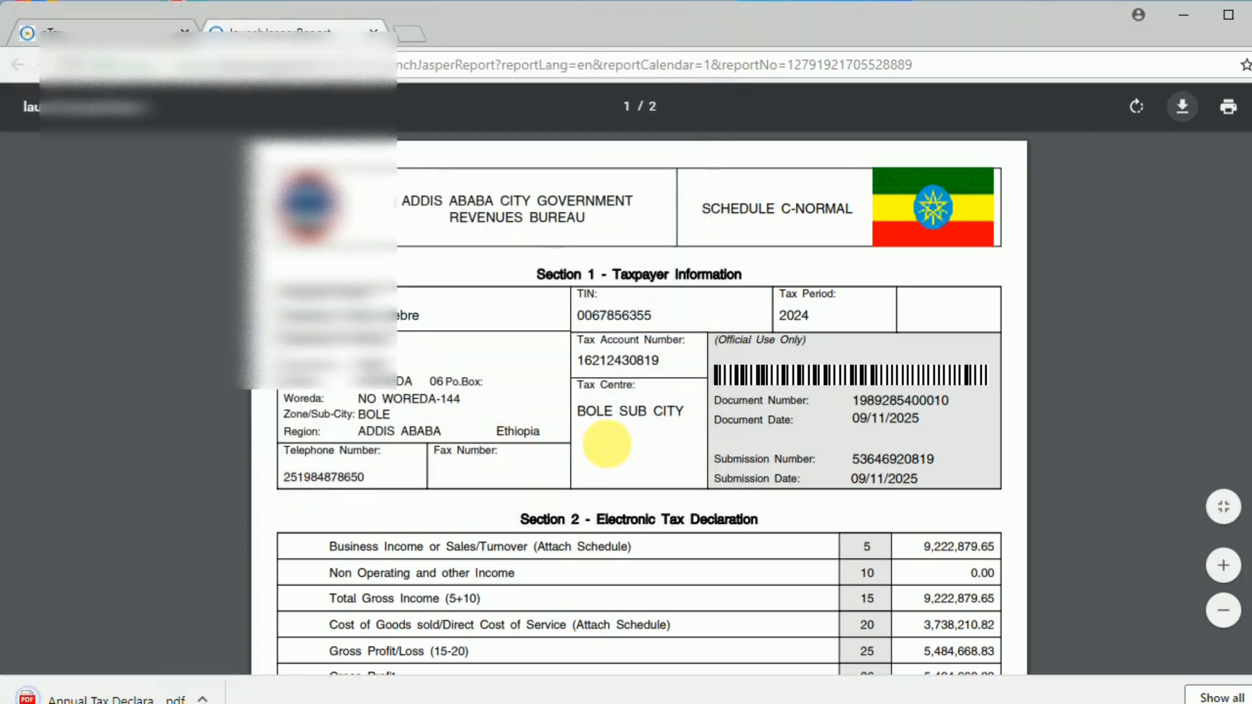
scroll(628, 435, "down", 5)
scroll(627, 438, "down", 15)
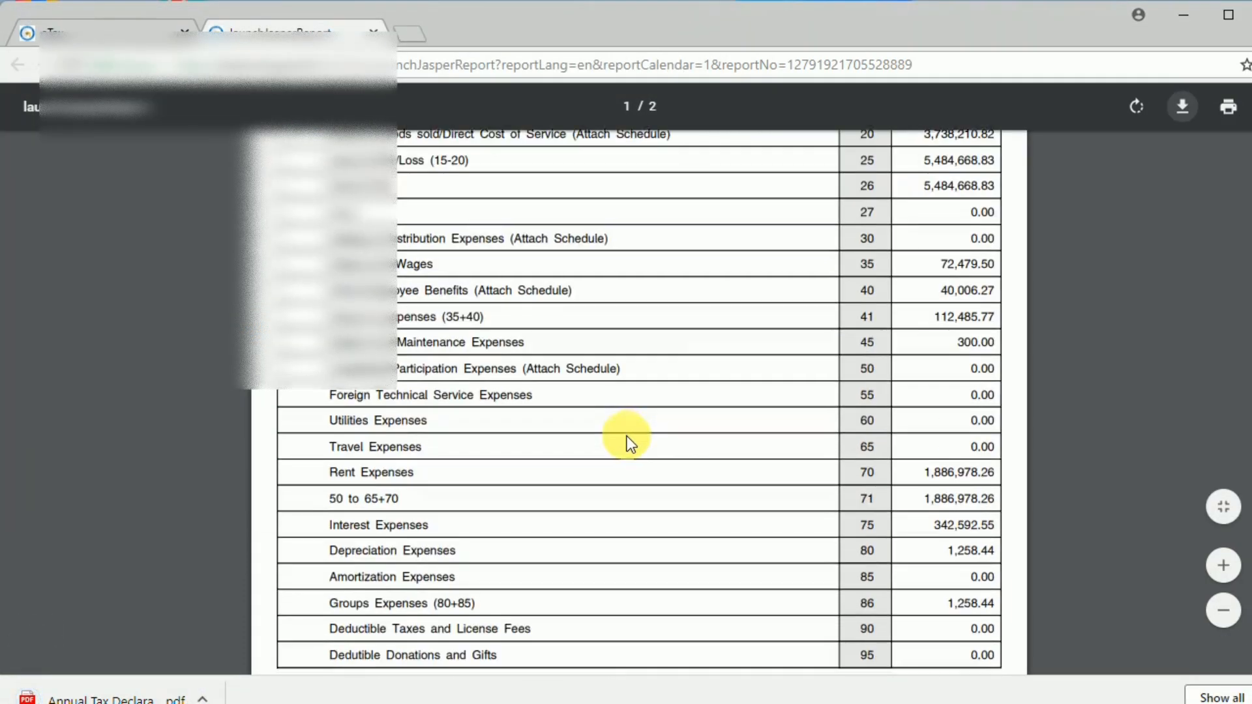
scroll(627, 439, "up", 20)
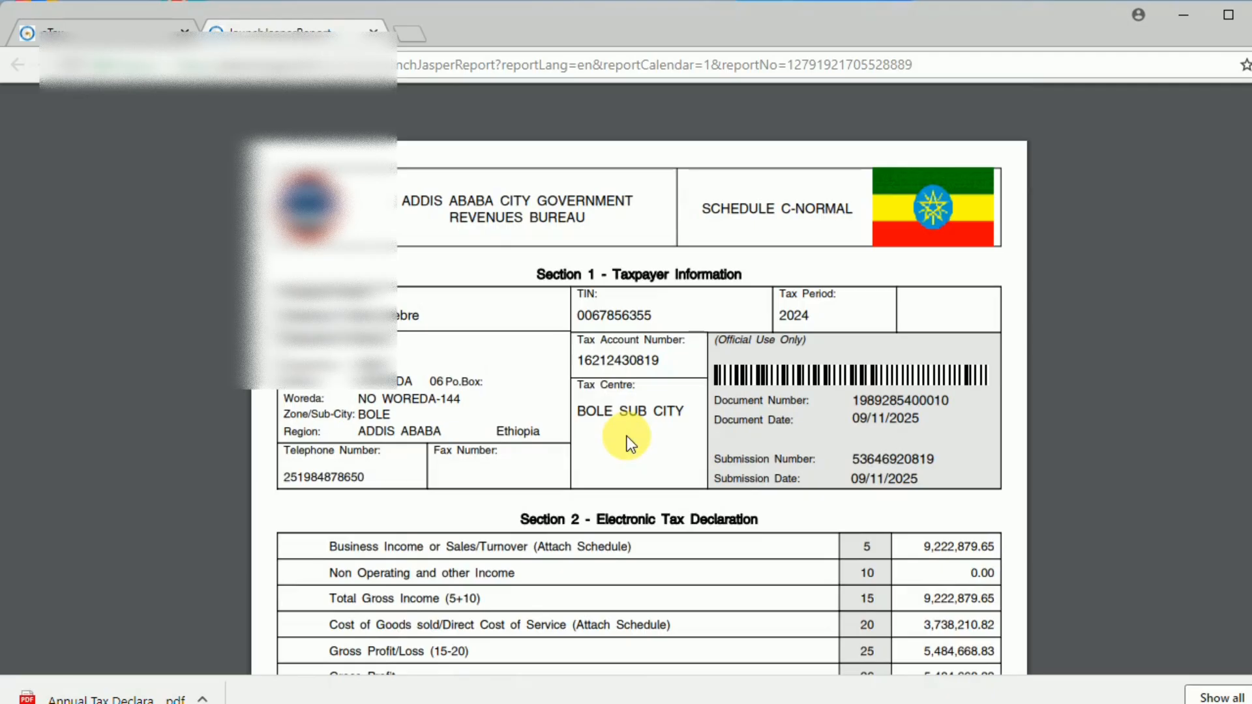
scroll(729, 454, "down", 20)
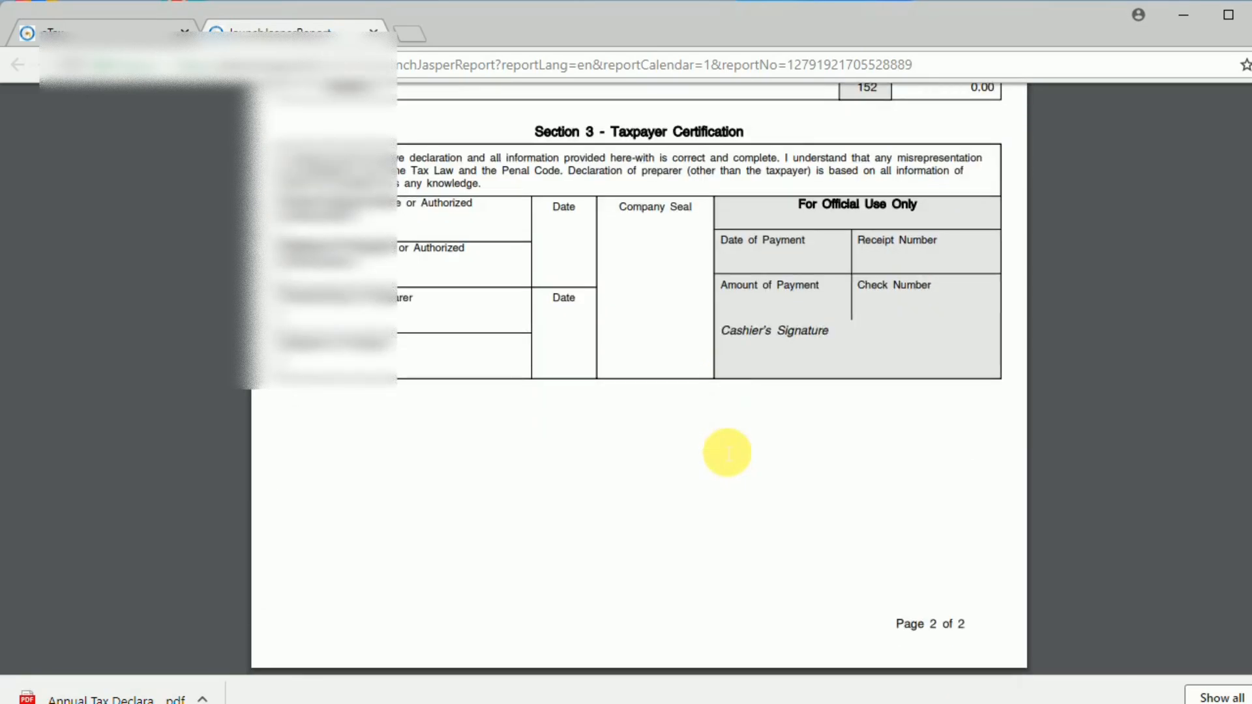